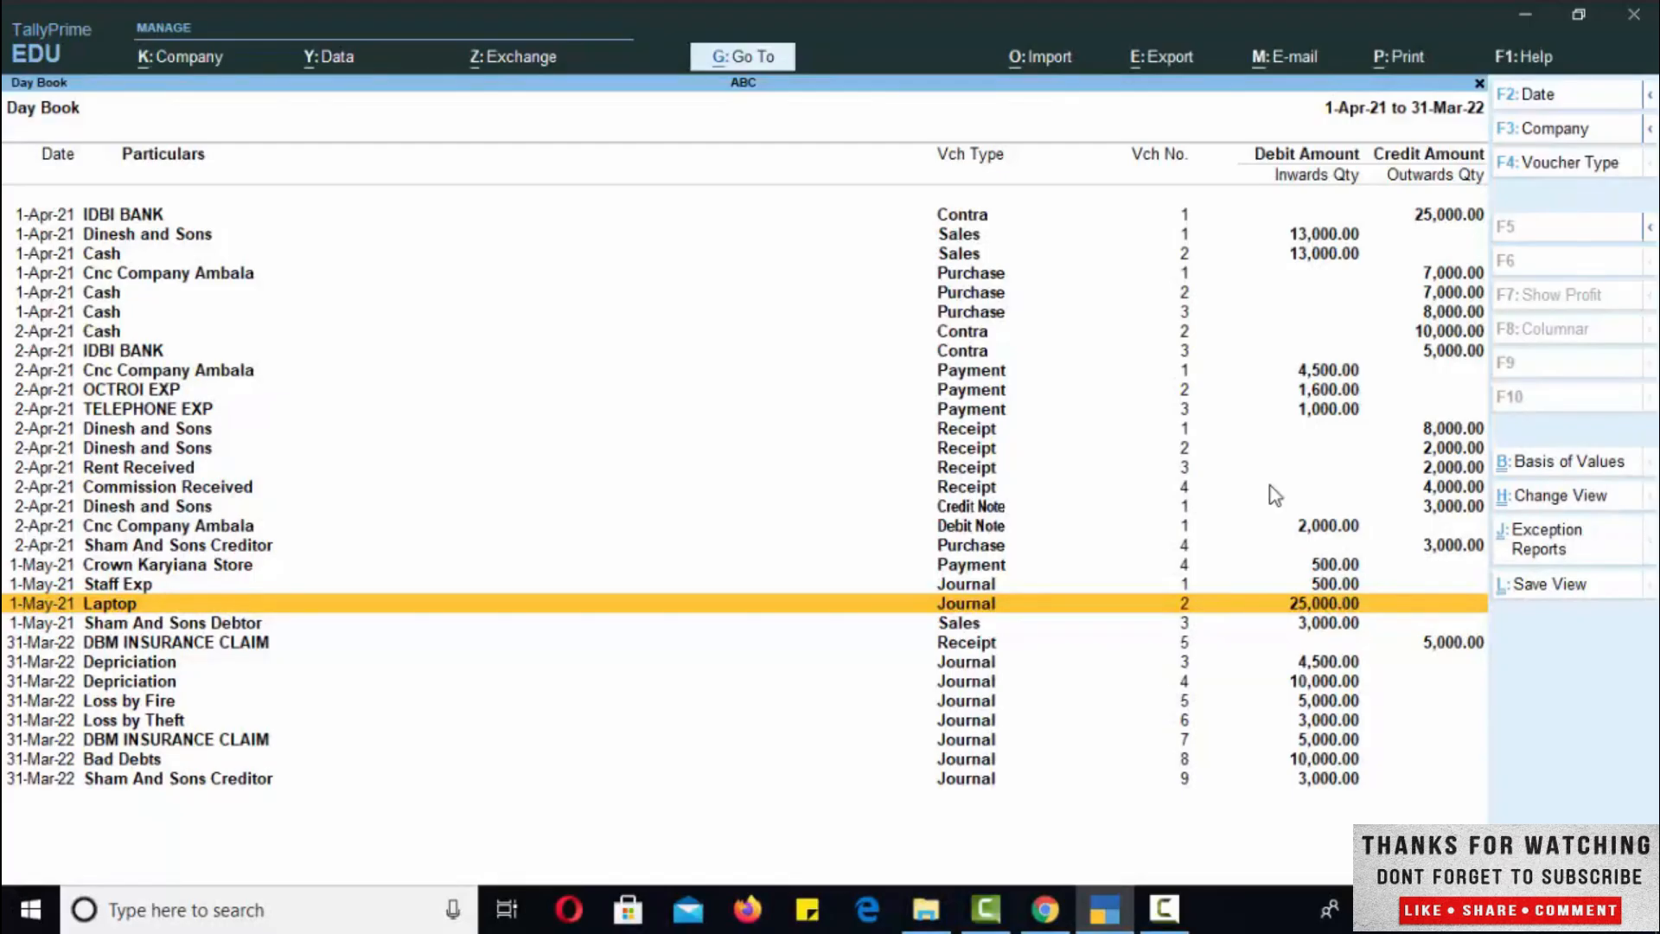
Step: Open the 1-May-21 Laptop journal voucher from the Day Book to examine its debit and credit ledgers, and return to the Gateway of Tally
{"action": "key", "text": "Return"}
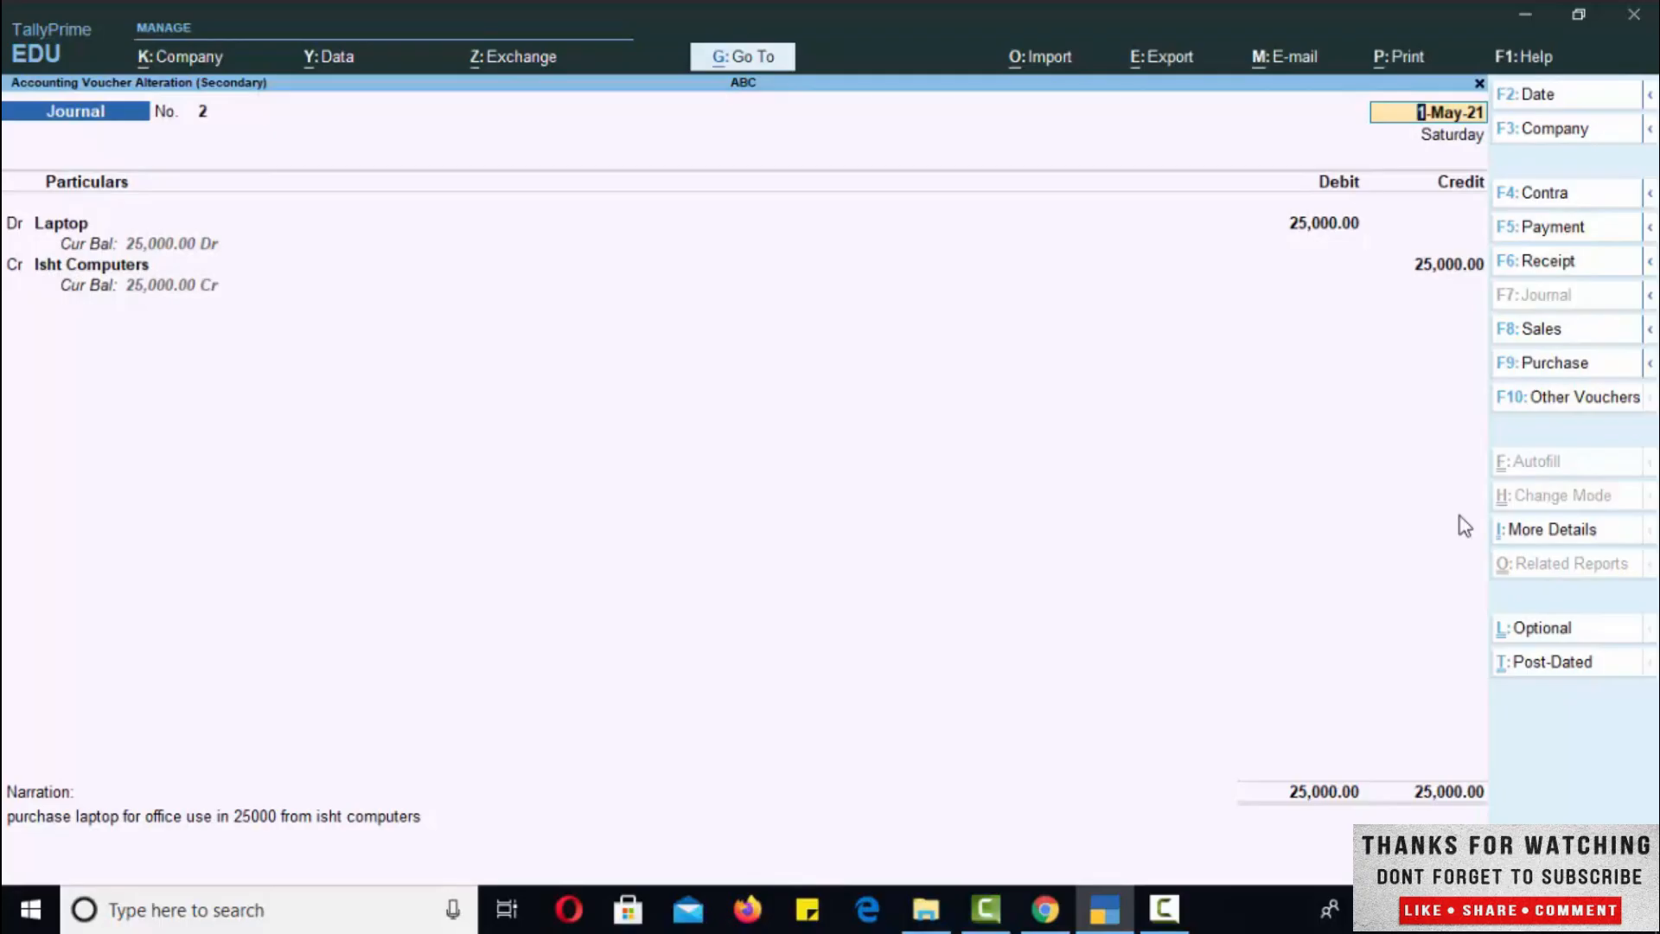
{"action": "key", "text": "Escape"}
{"action": "key", "text": "Return"}
{"action": "key", "text": "Escape"}
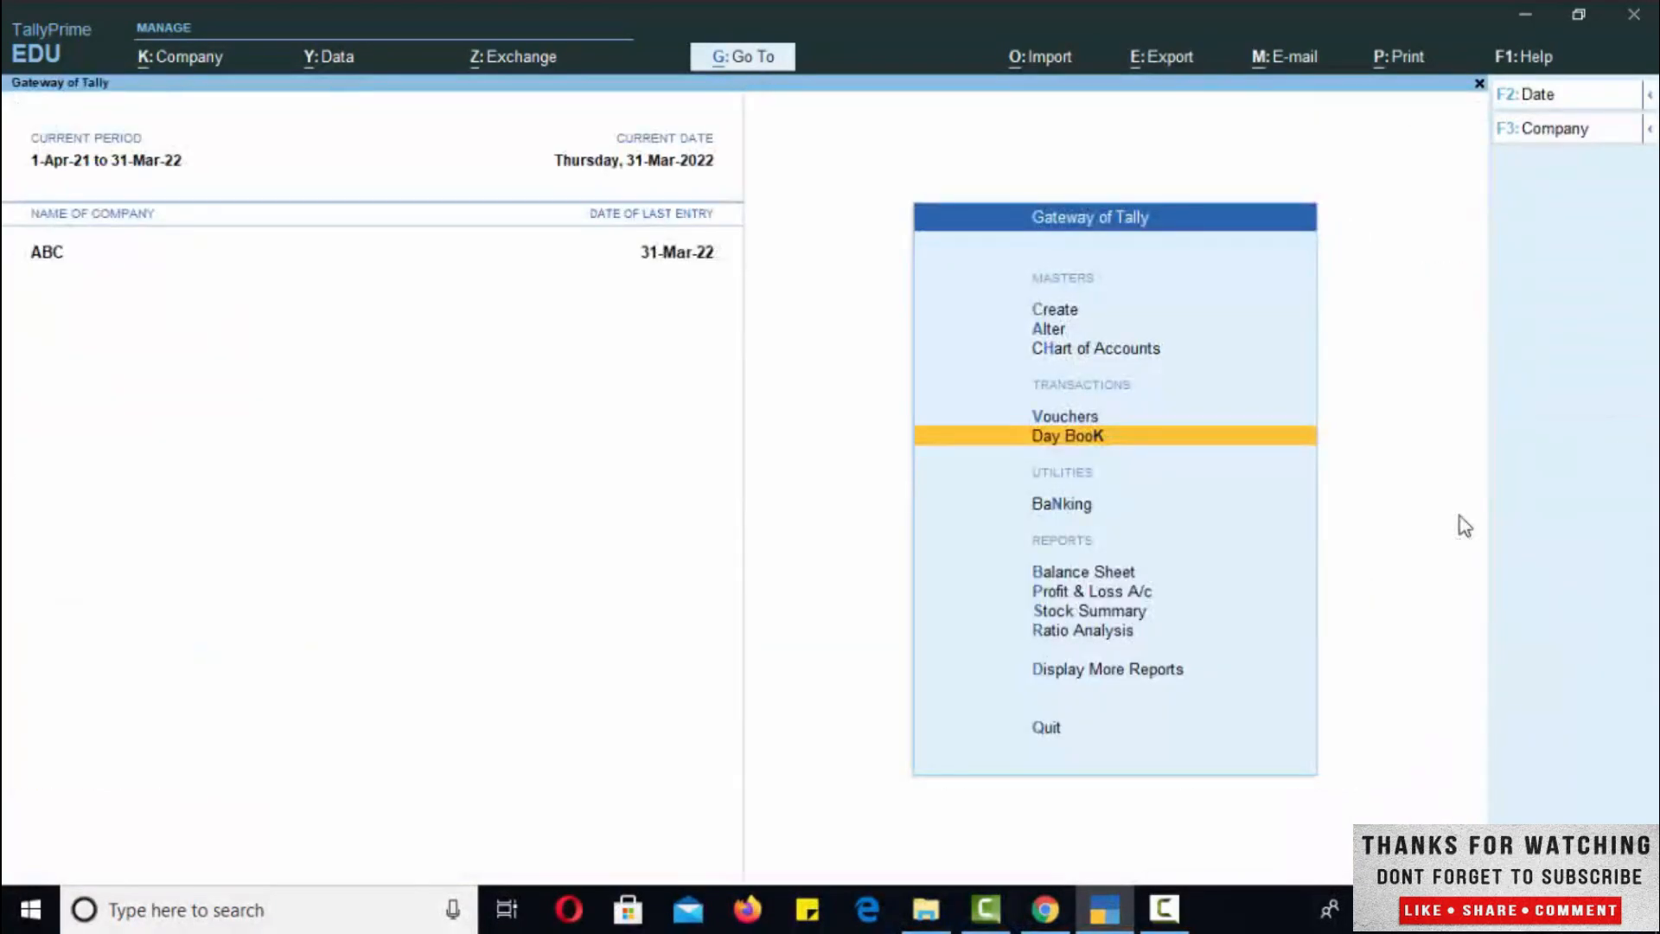
Step: From a new voucher, create a ledger named CPD Computers under Sundry Creditors without bill-by-bill balances, and leave the voucher unsaved
{"action": "key", "text": "Up"}
{"action": "key", "text": "Return"}
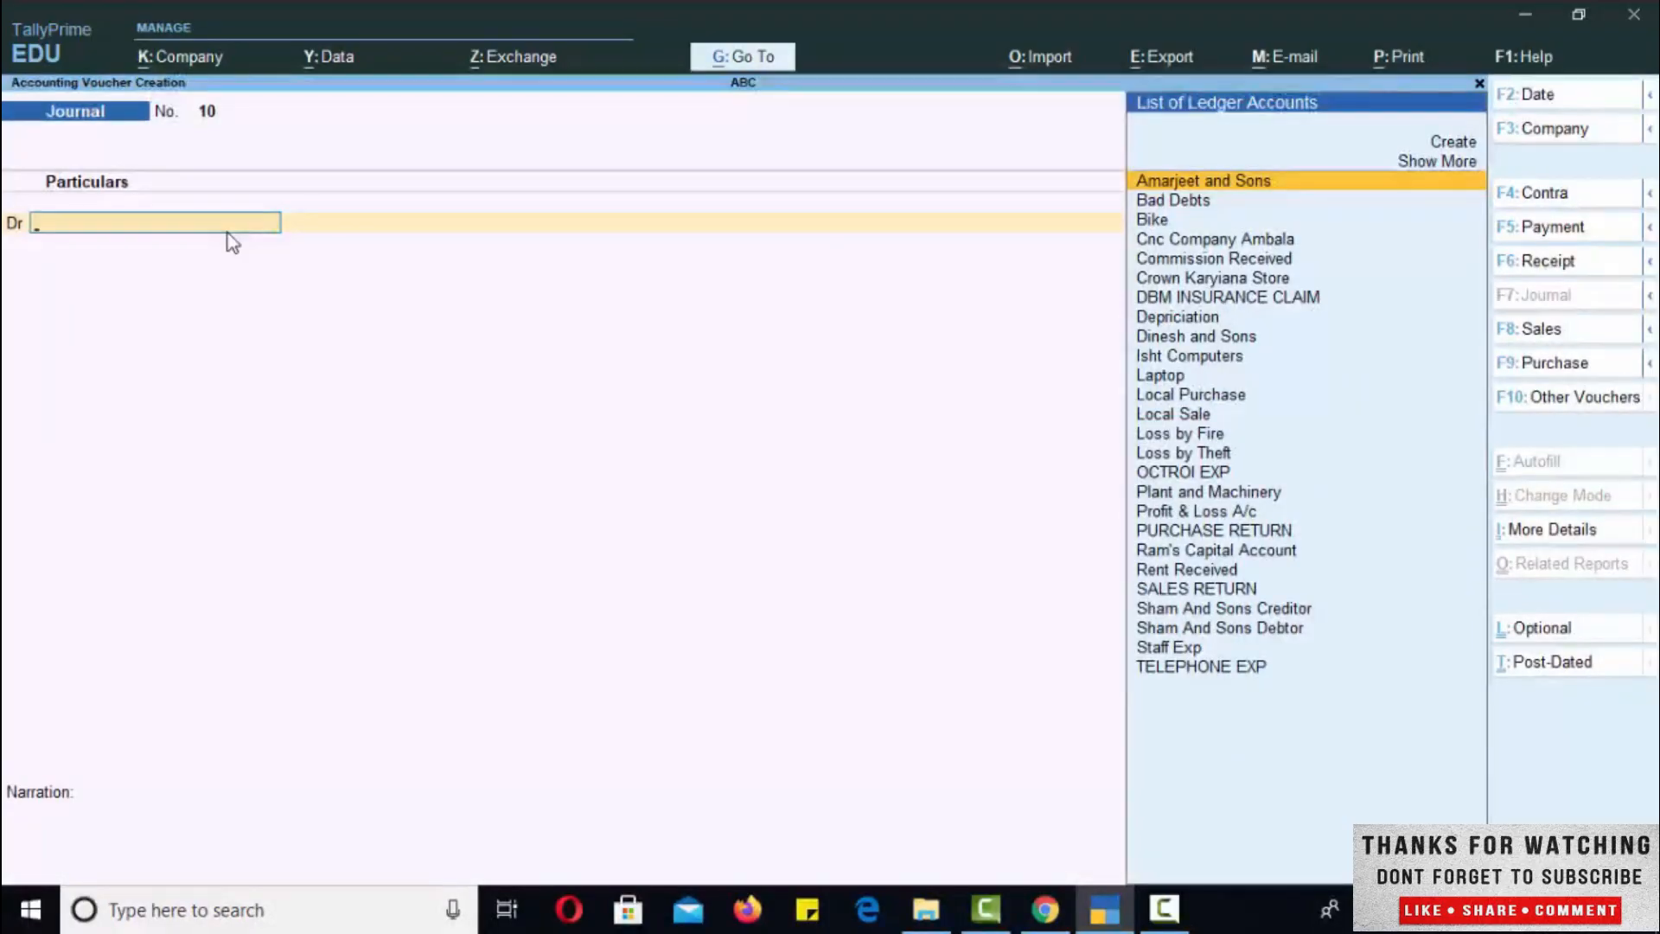
{"action": "key", "text": "alt+c"}
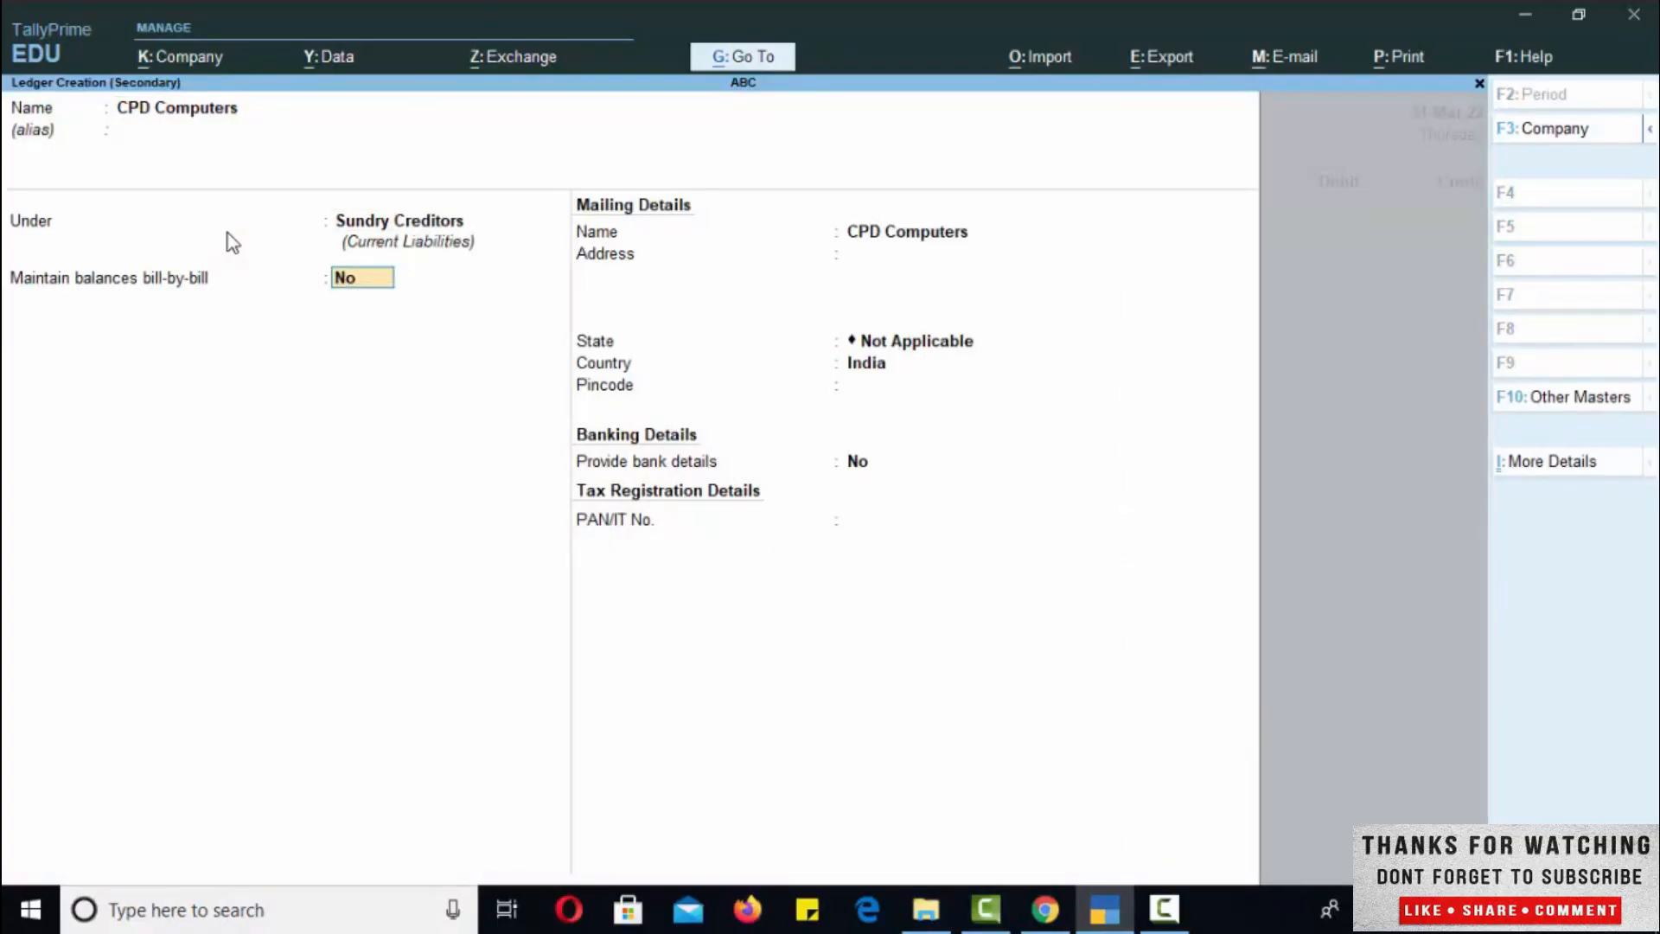
{"action": "key", "text": "Return"}
{"action": "key", "text": "Return"}
{"action": "key", "text": "BackSpace"}
{"action": "key", "text": "BackSpace"}
{"action": "key", "text": "BackSpace"}
{"action": "key", "text": "Return"}
{"action": "key", "text": "Return"}
{"action": "key", "text": "Return"}
{"action": "key", "text": "Return"}
{"action": "key", "text": "Return"}
{"action": "key", "text": "Return"}
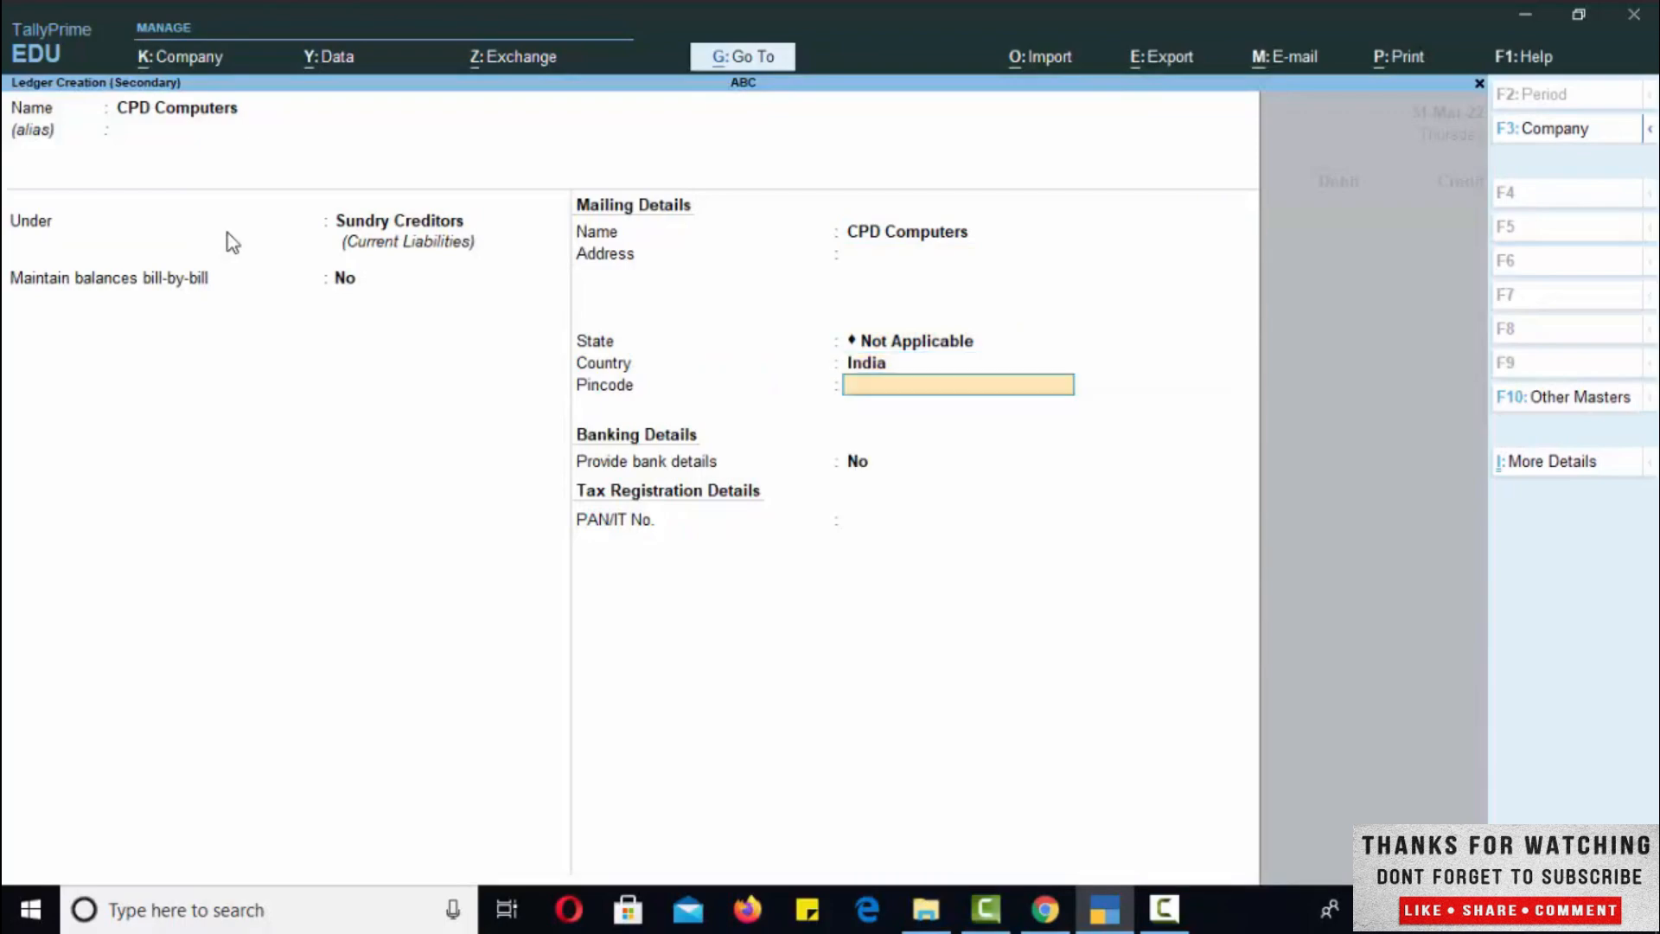
{"action": "key", "text": "Return"}
{"action": "key", "text": "Return"}
{"action": "key", "text": "Return"}
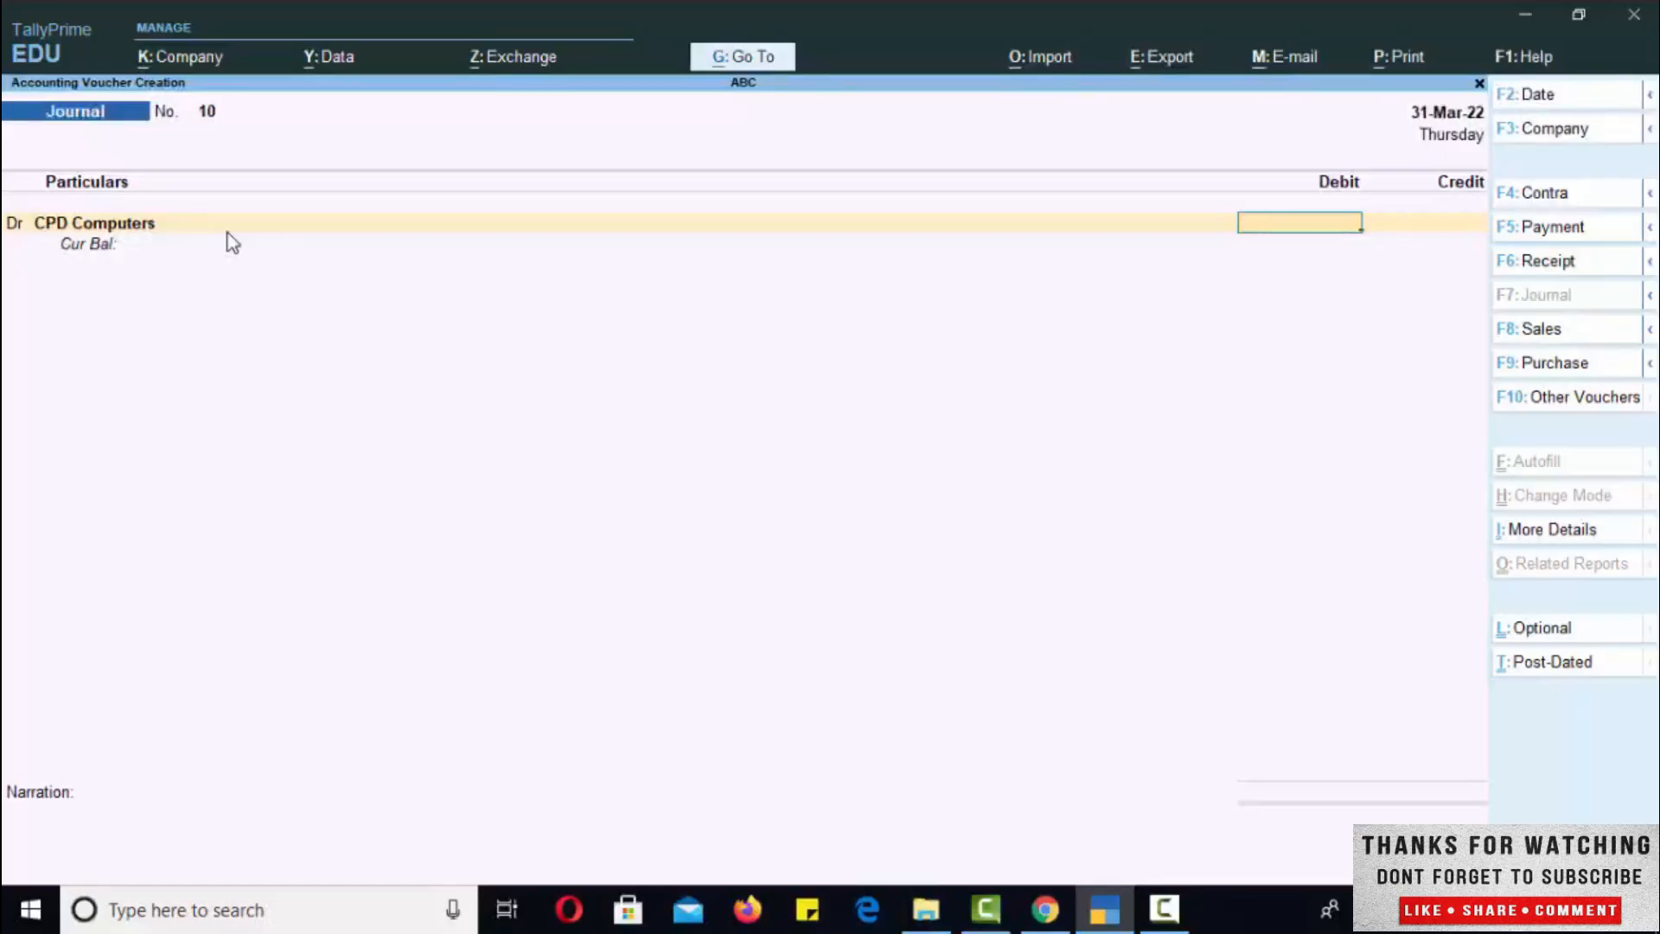
{"action": "key", "text": "Escape"}
{"action": "key", "text": "Return"}
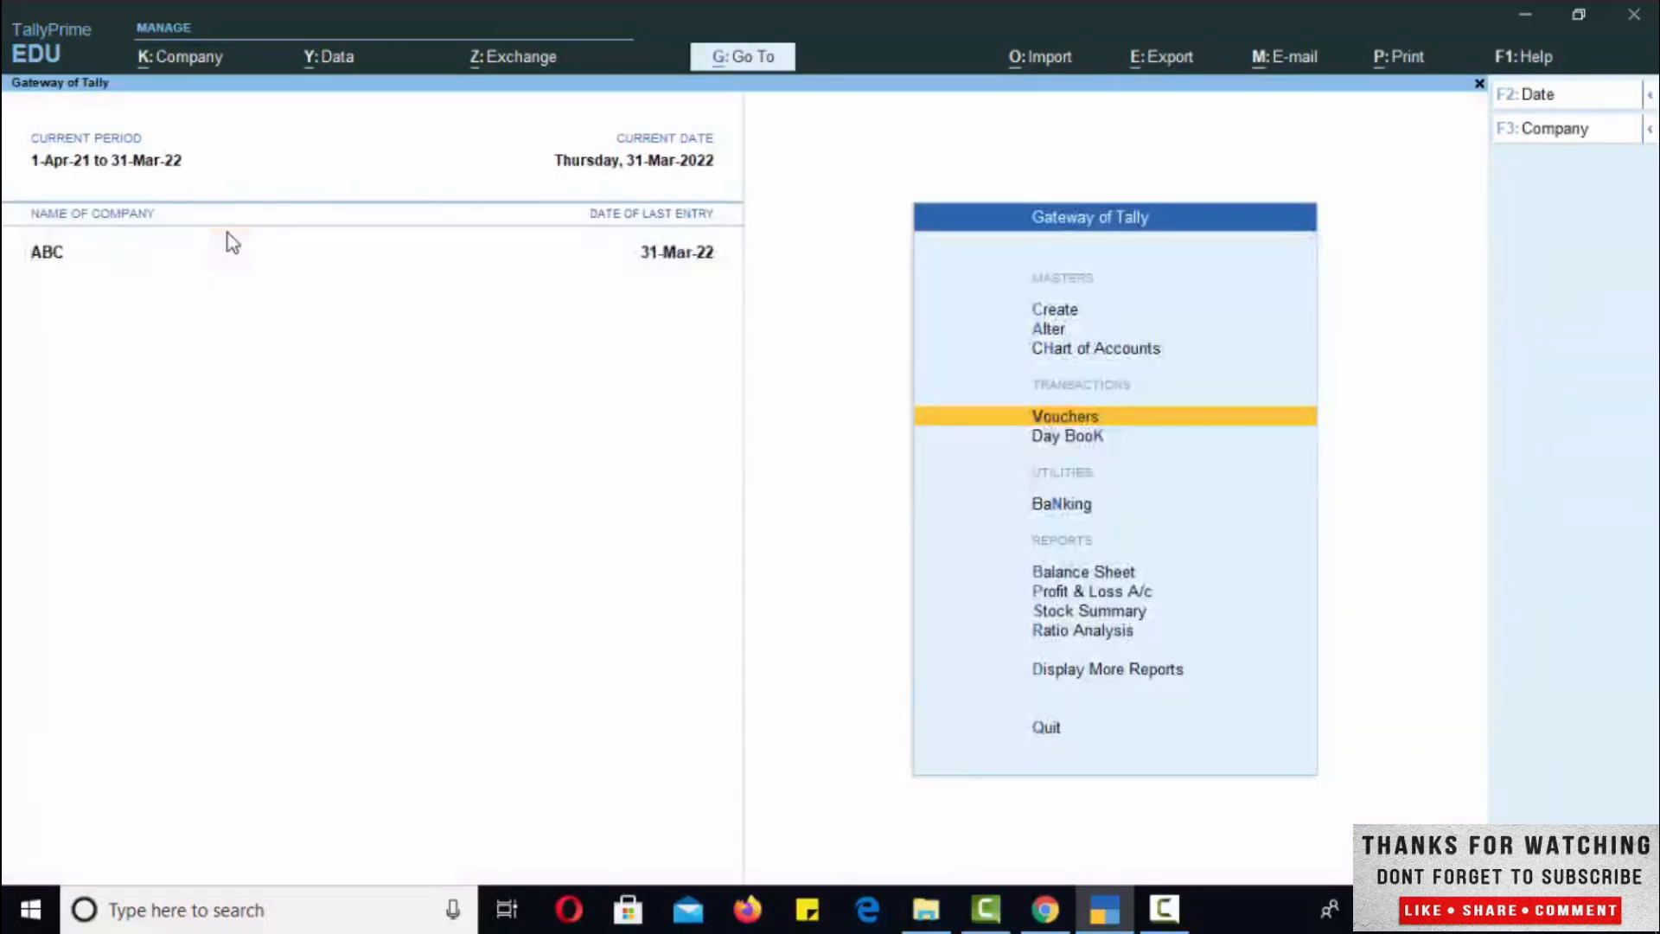
Step: Start a new journal voucher and debit Isht Computers with 25,000
{"action": "key", "text": "Return"}
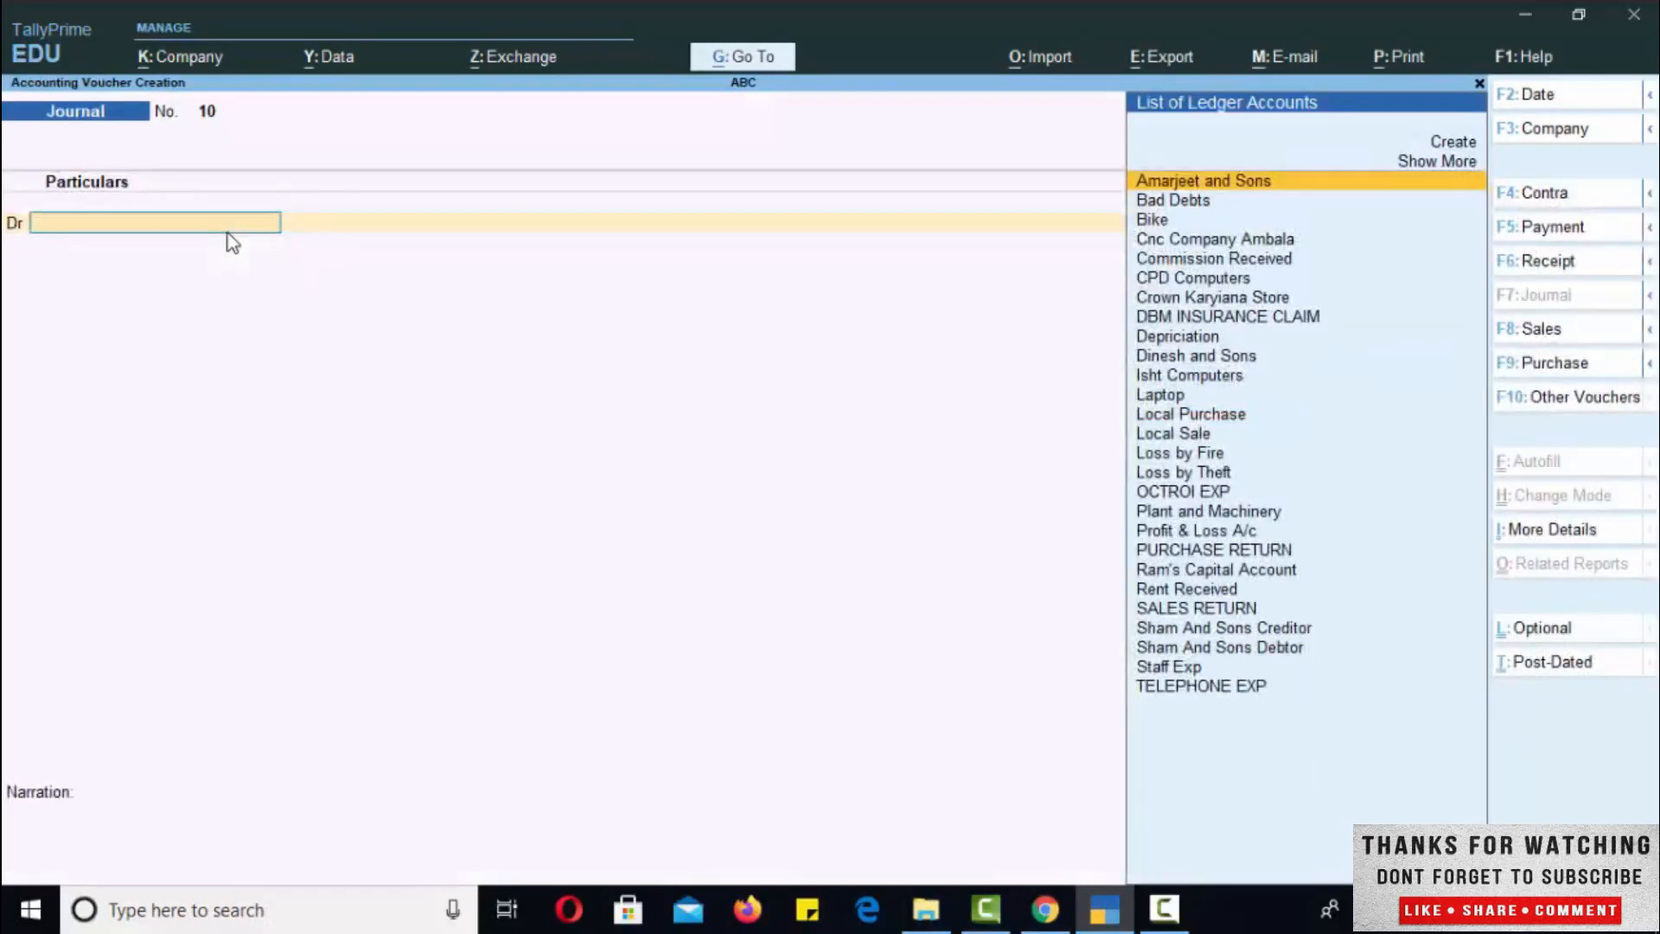
{"action": "type", "text": "Is"}
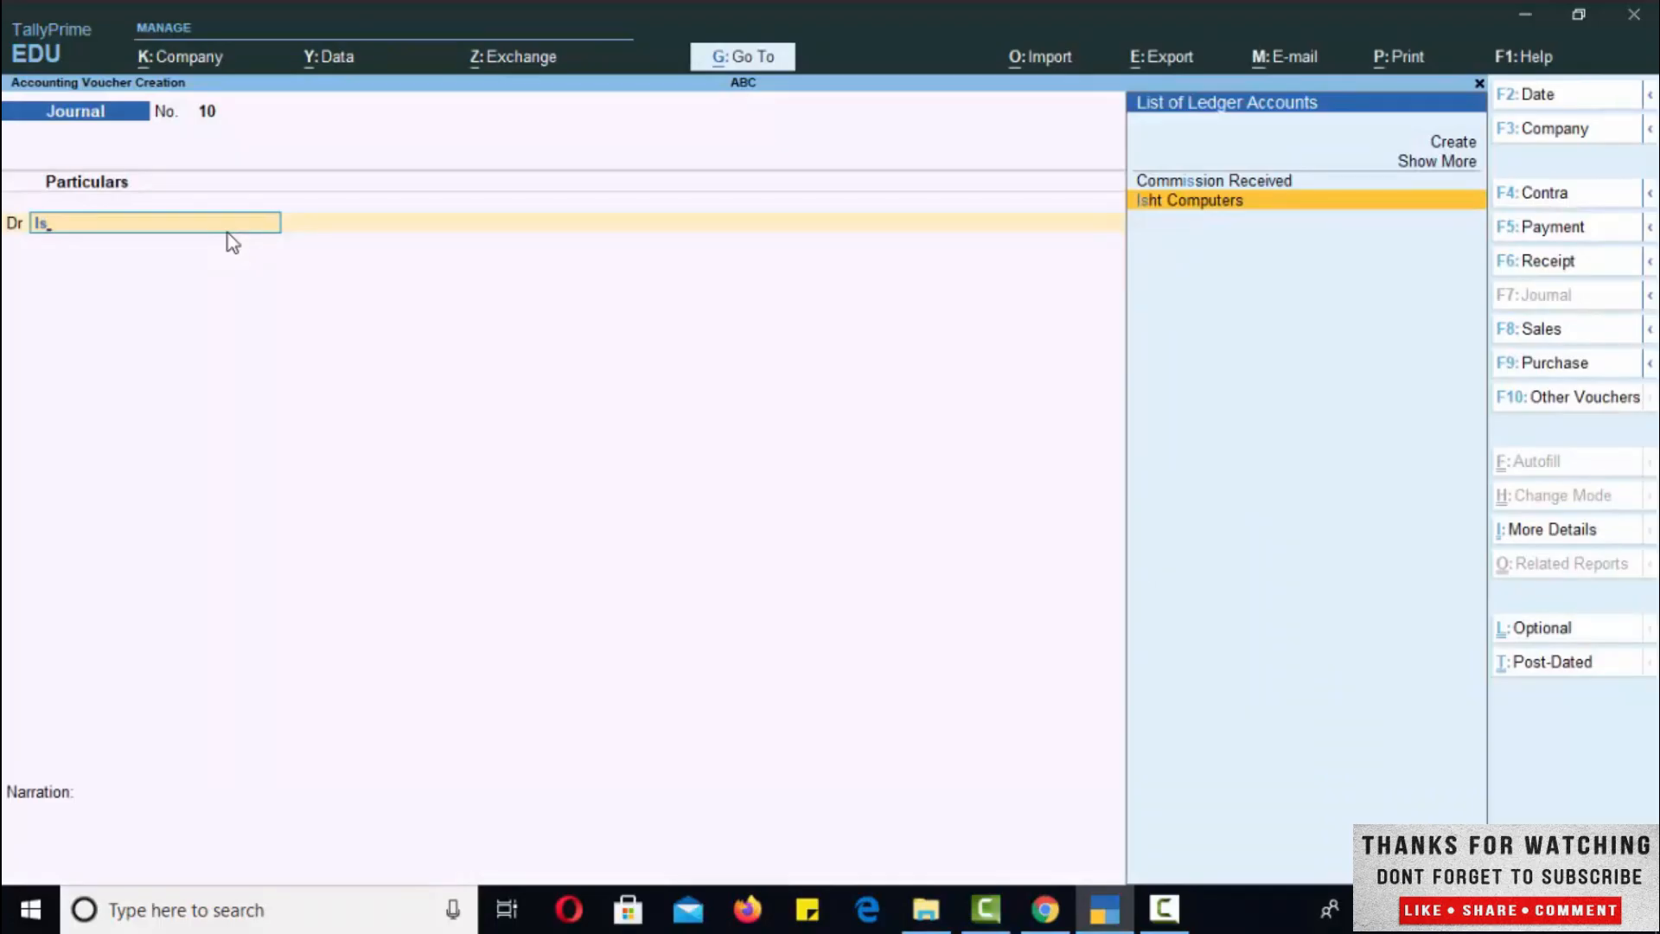
{"action": "key", "text": "Return"}
{"action": "type", "text": "25000"}
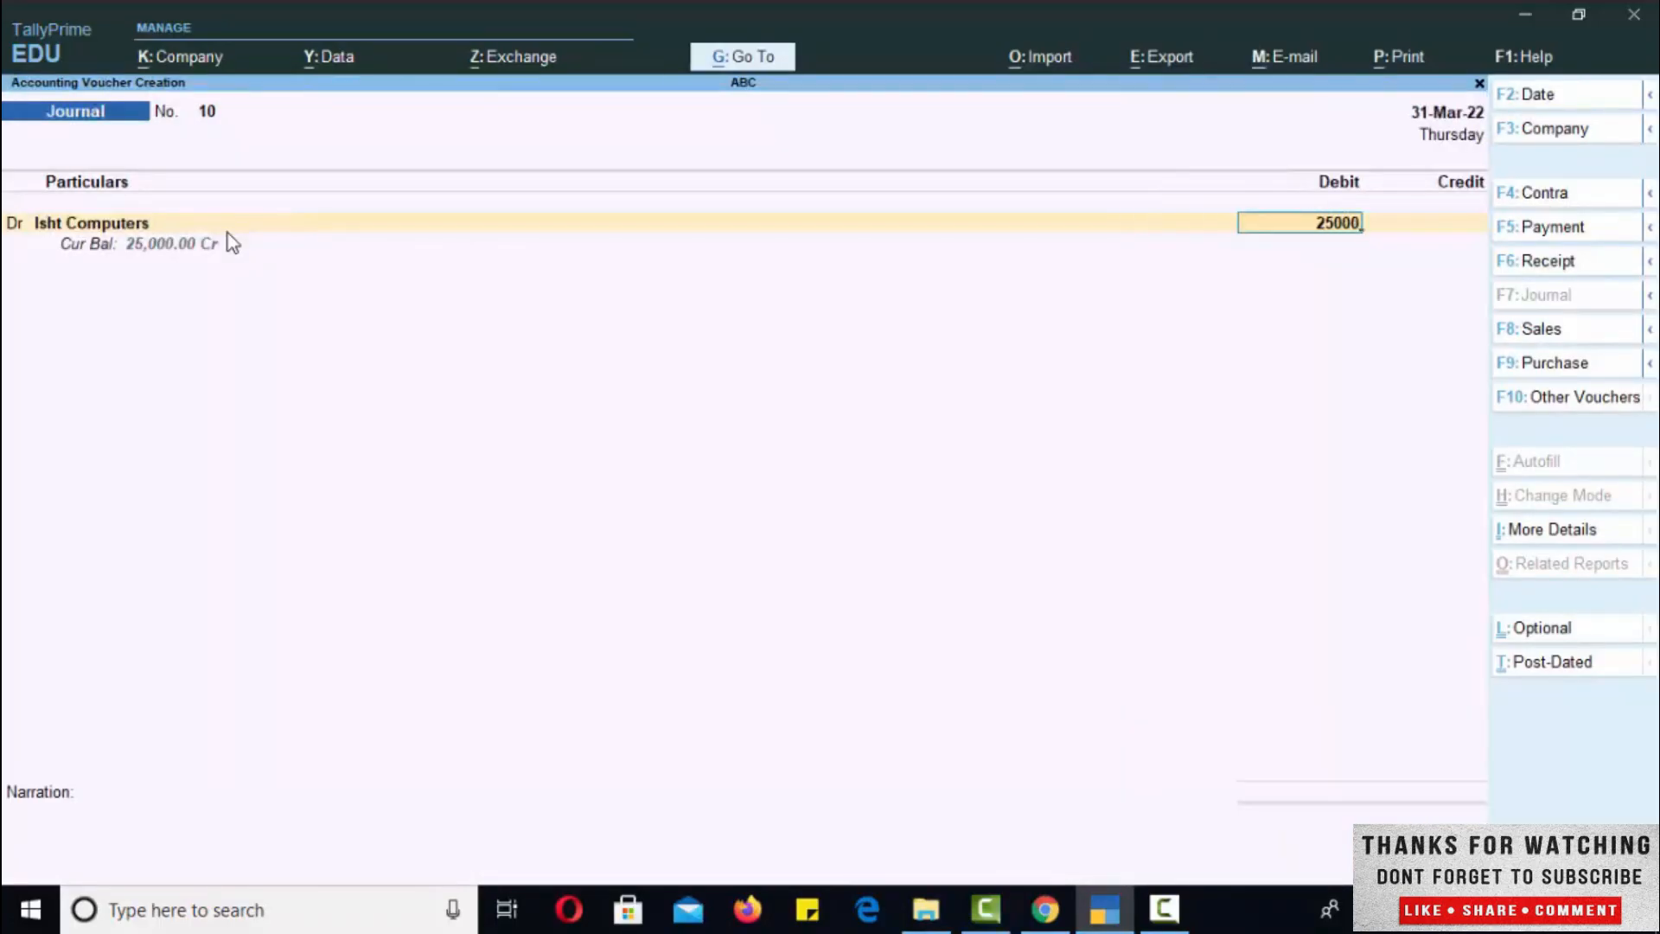
{"action": "key", "text": "Return"}
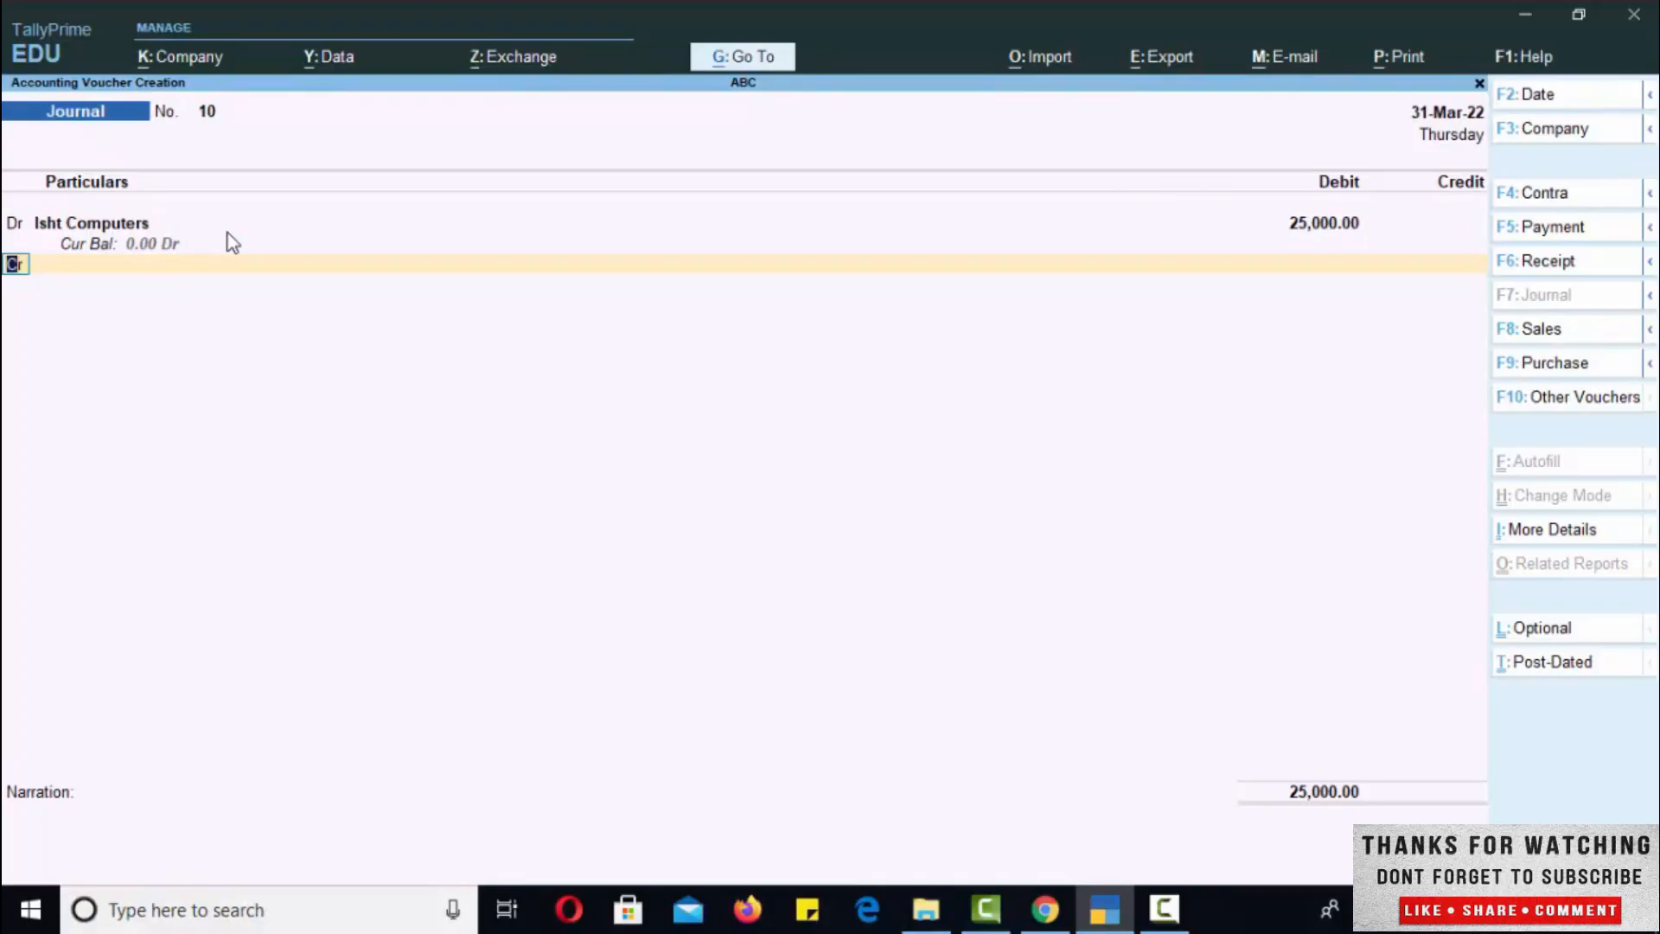
Step: Credit CPD Computers with 25,000 in the journal voucher, accept it without a narration and leave voucher entry
{"action": "key", "text": "Return"}
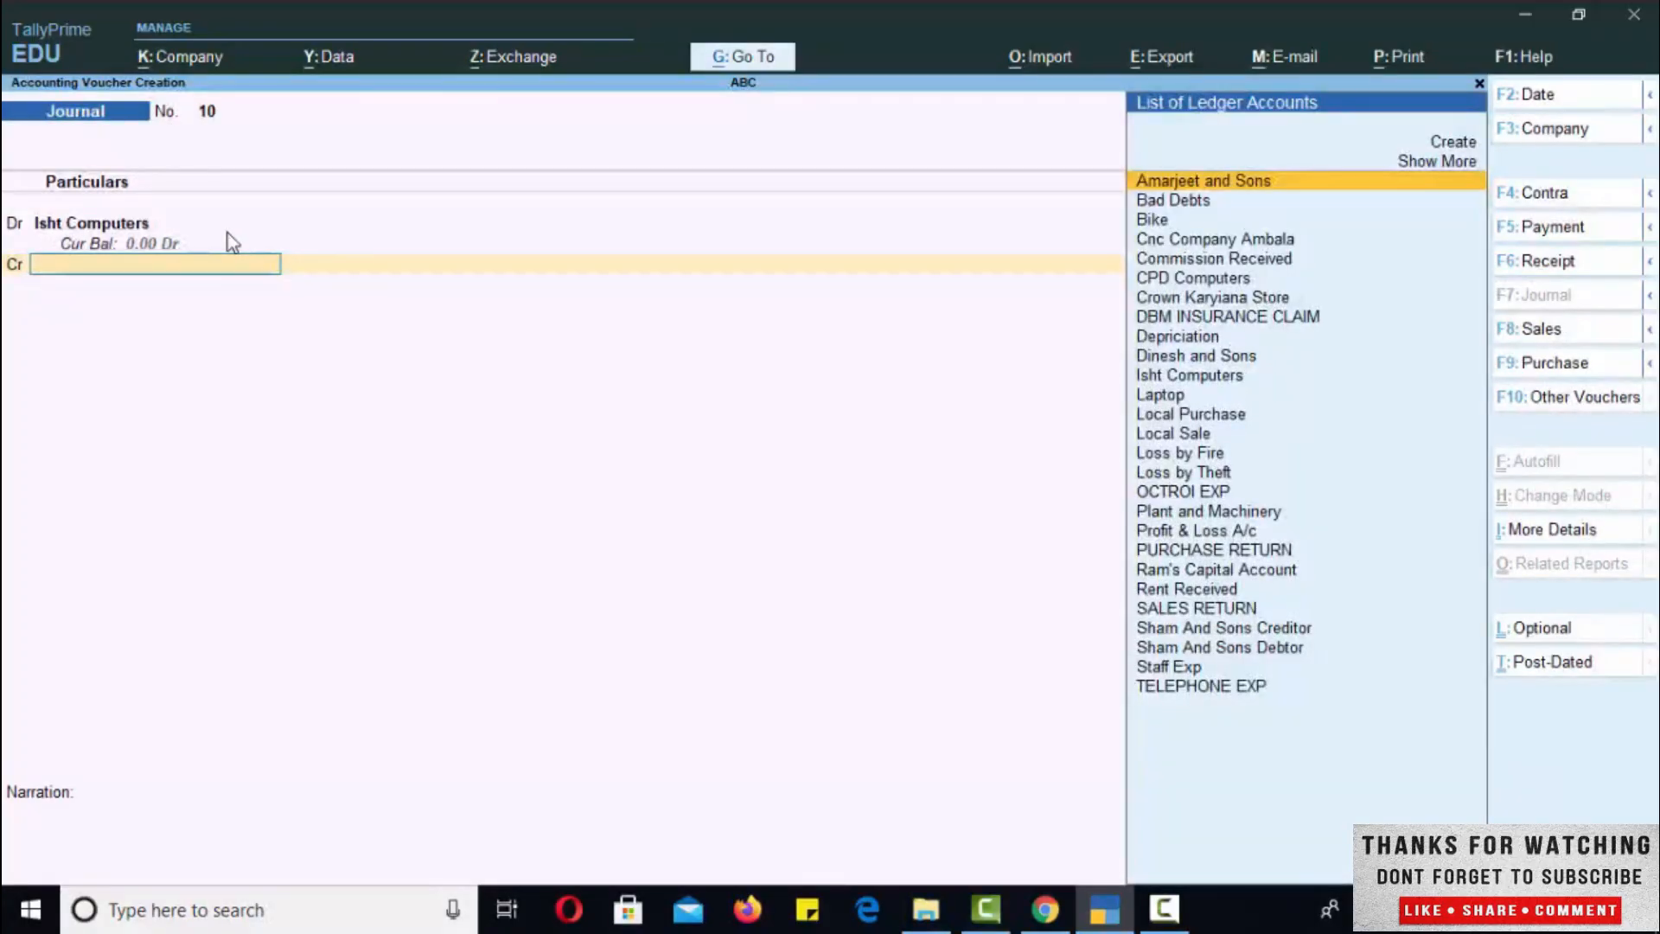
{"action": "key", "text": "Down"}
{"action": "key", "text": "Down"}
{"action": "key", "text": "Down"}
{"action": "key", "text": "Down"}
{"action": "key", "text": "Down"}
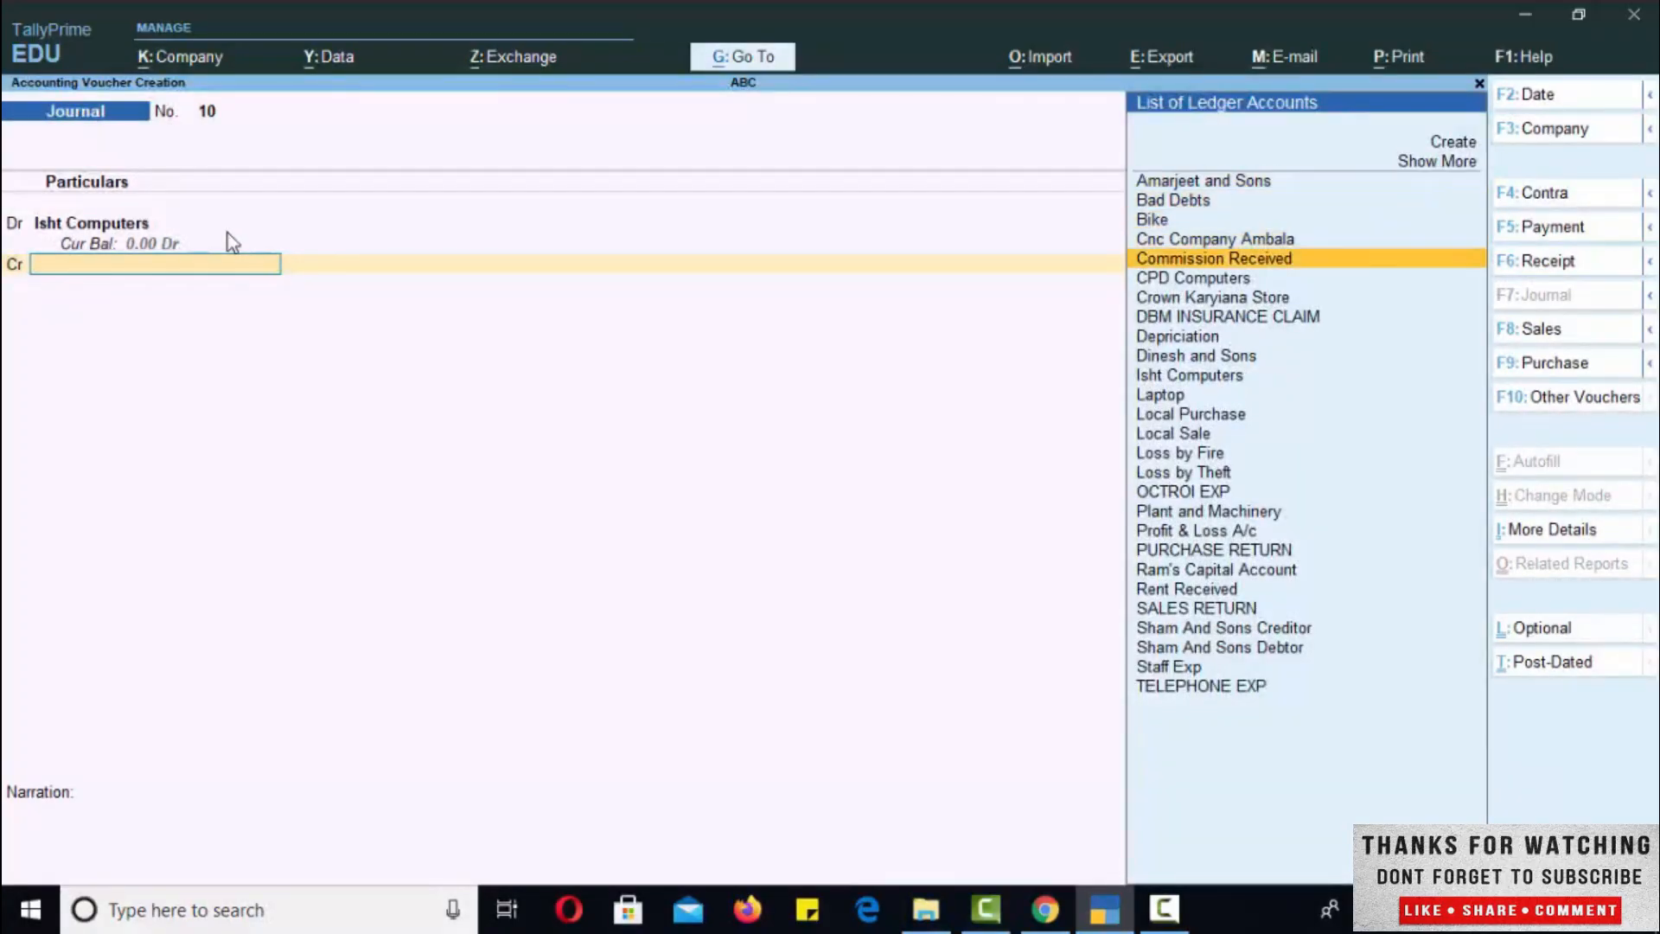
{"action": "key", "text": "Return"}
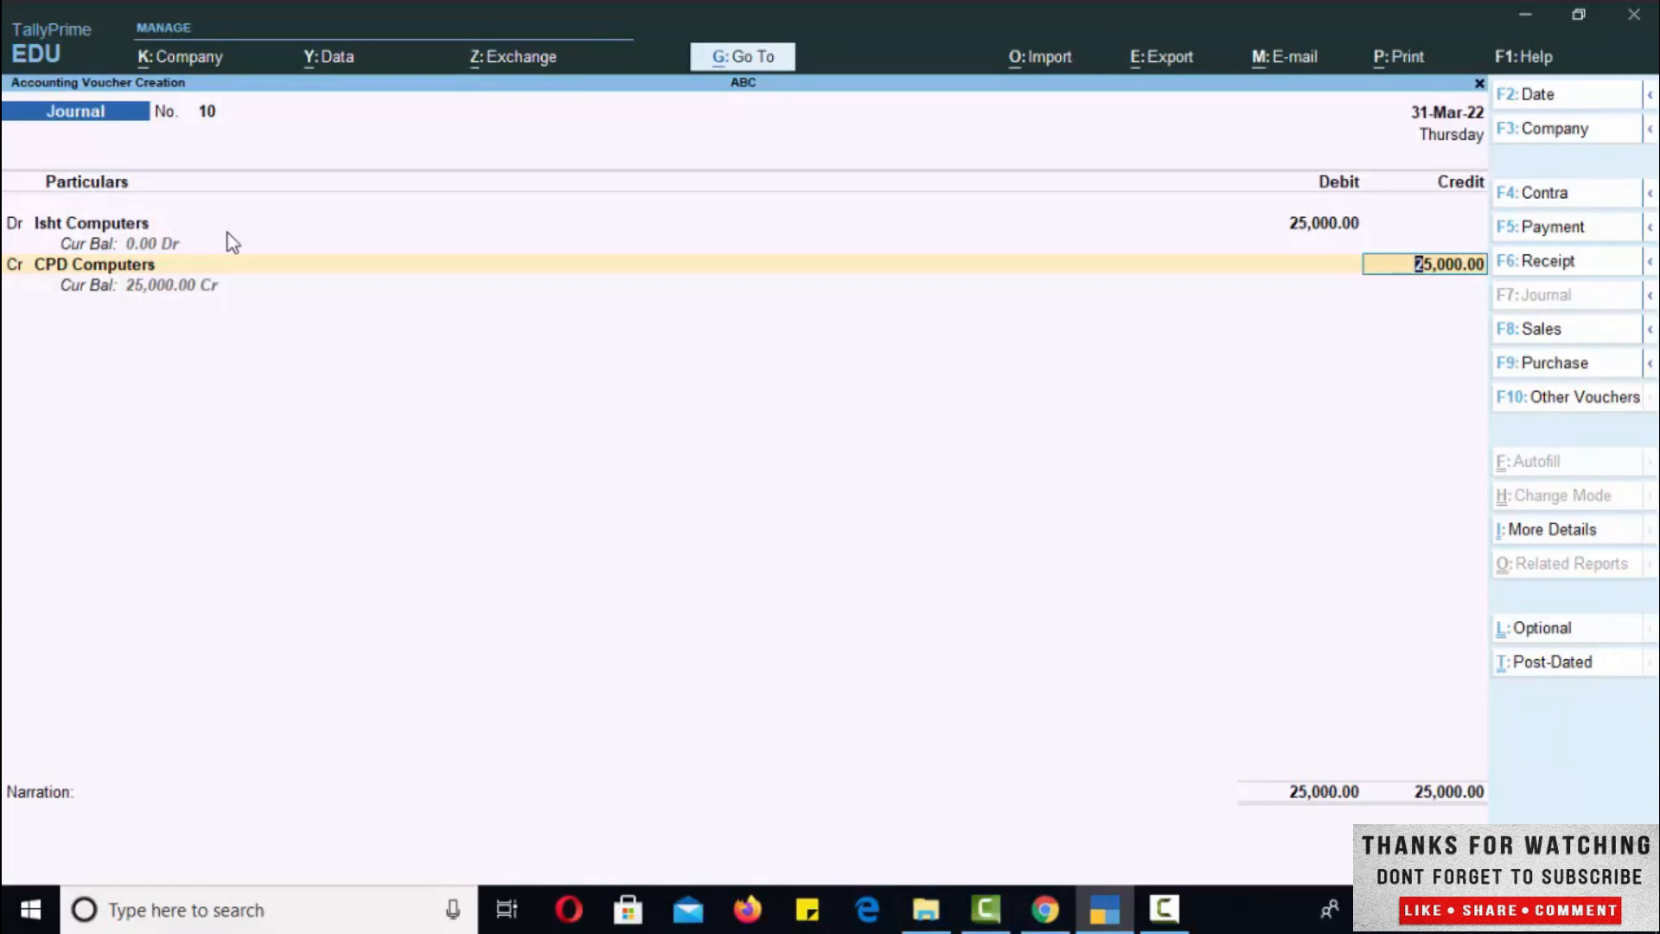
{"action": "key", "text": "Return"}
{"action": "key", "text": "Return"}
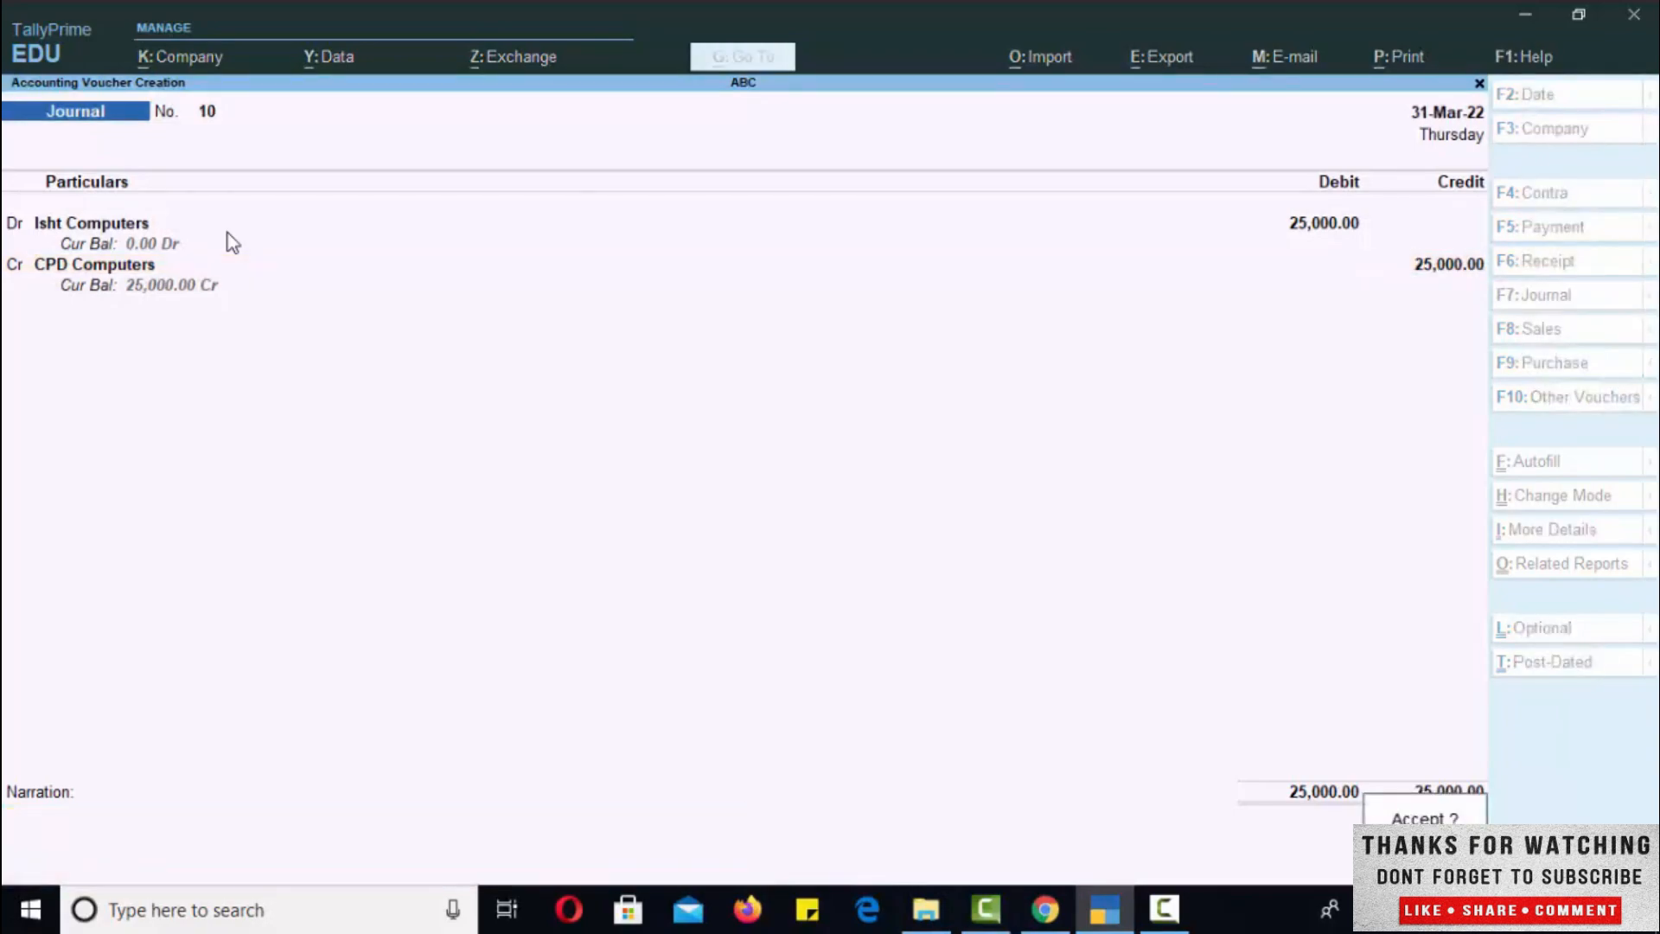
{"action": "key", "text": "Return"}
{"action": "key", "text": "Escape"}
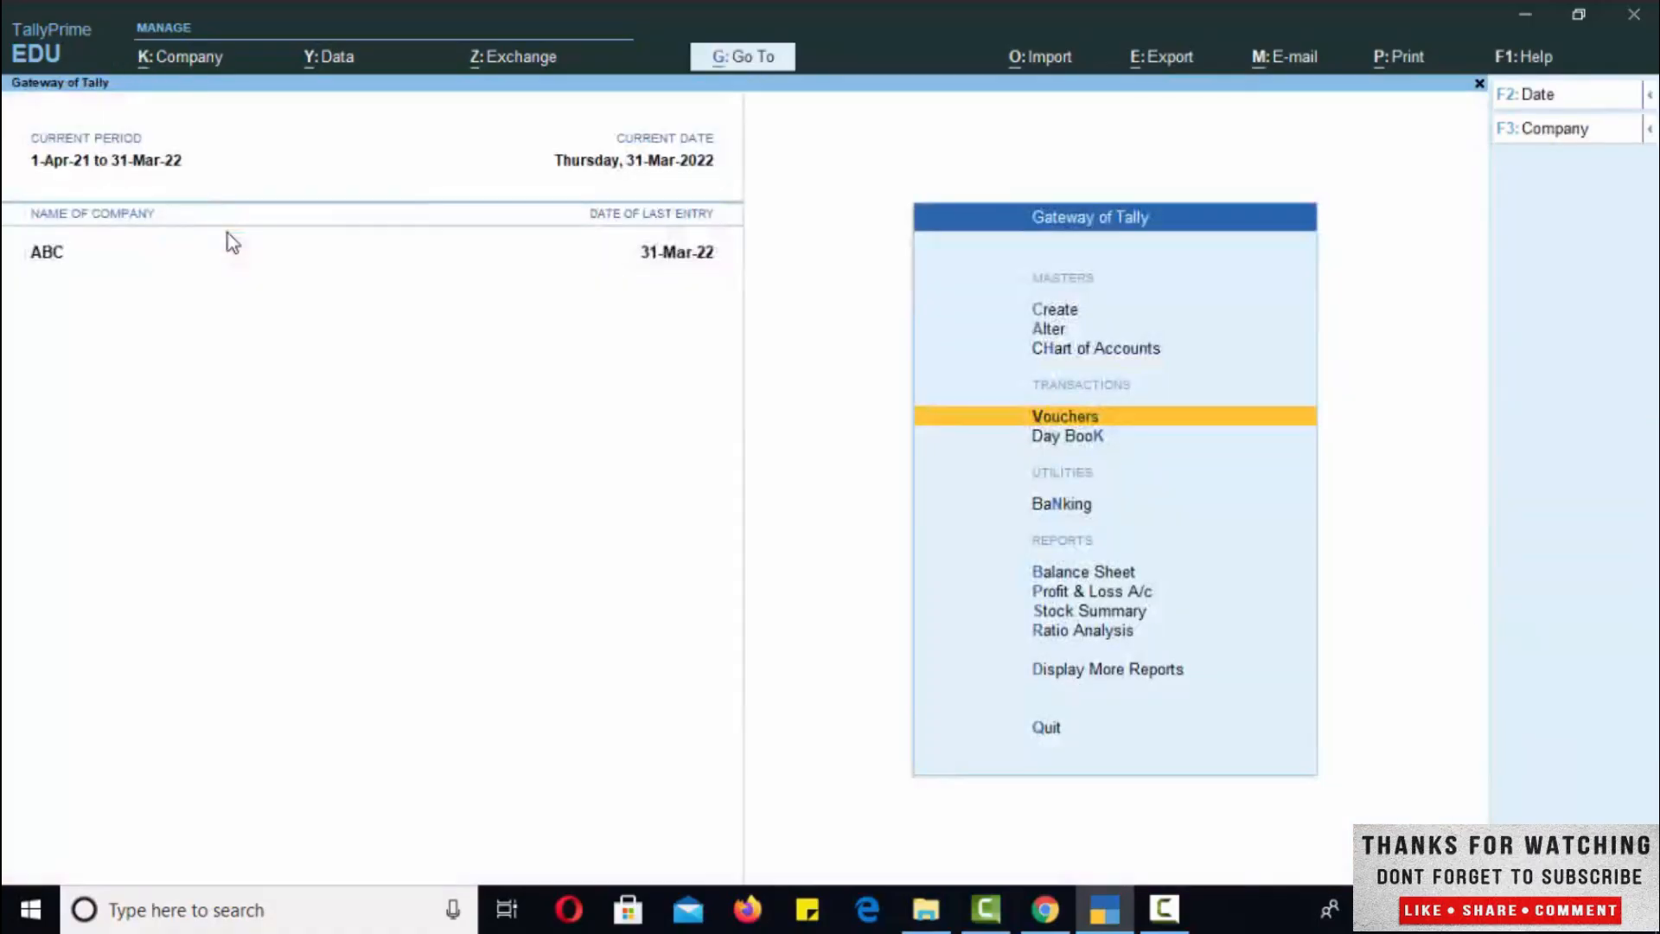
Step: Review the Isht Computers journal voucher in the Day Book for 31-Mar-22 and return to the Gateway of Tally
{"action": "key", "text": "Down"}
{"action": "key", "text": "Return"}
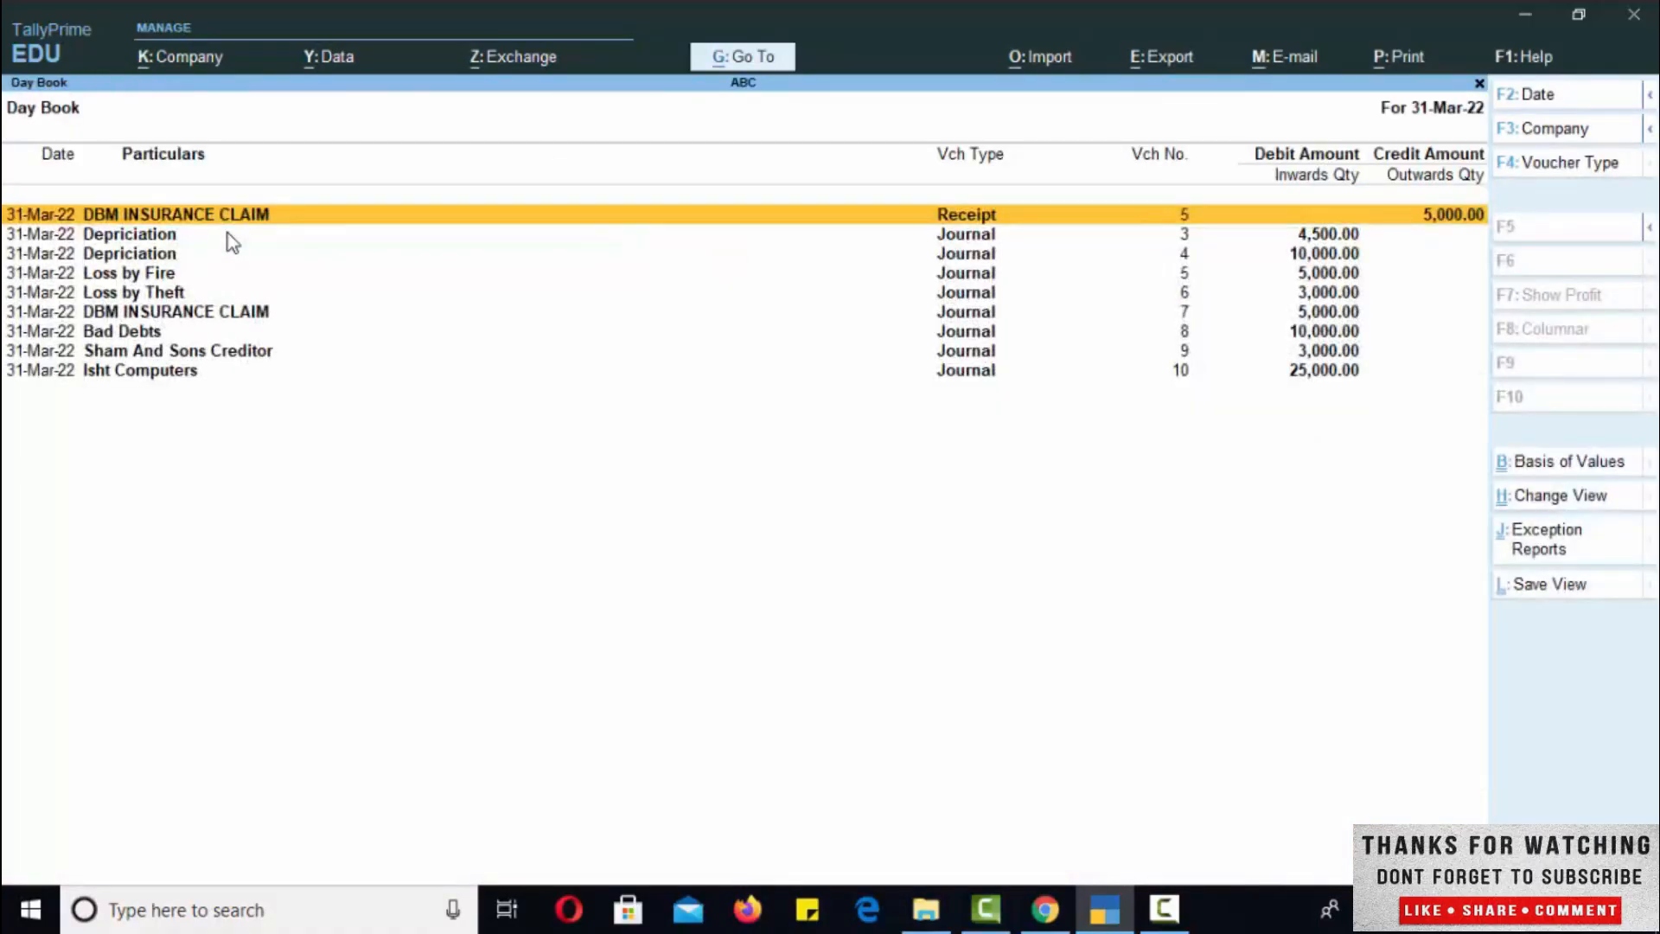
{"action": "key", "text": "Down"}
{"action": "key", "text": "Down"}
{"action": "key", "text": "Down"}
{"action": "key", "text": "Down"}
{"action": "key", "text": "Down"}
{"action": "key", "text": "Down"}
{"action": "key", "text": "Down"}
{"action": "key", "text": "Down"}
{"action": "key", "text": "Return"}
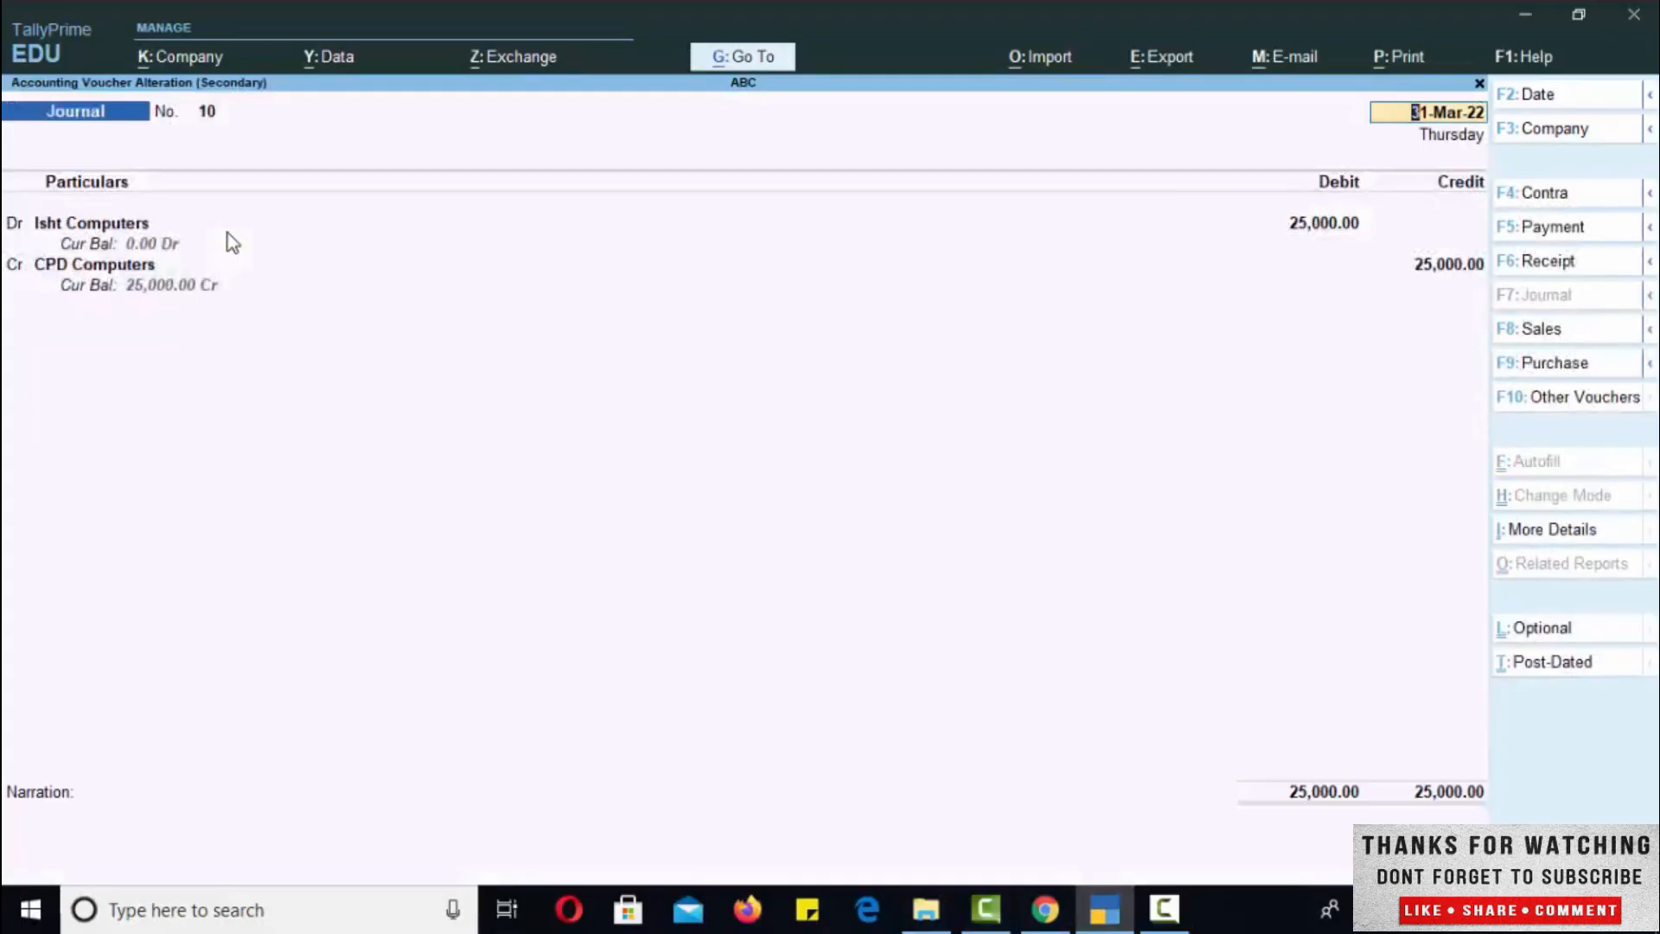
{"action": "key", "text": "Escape"}
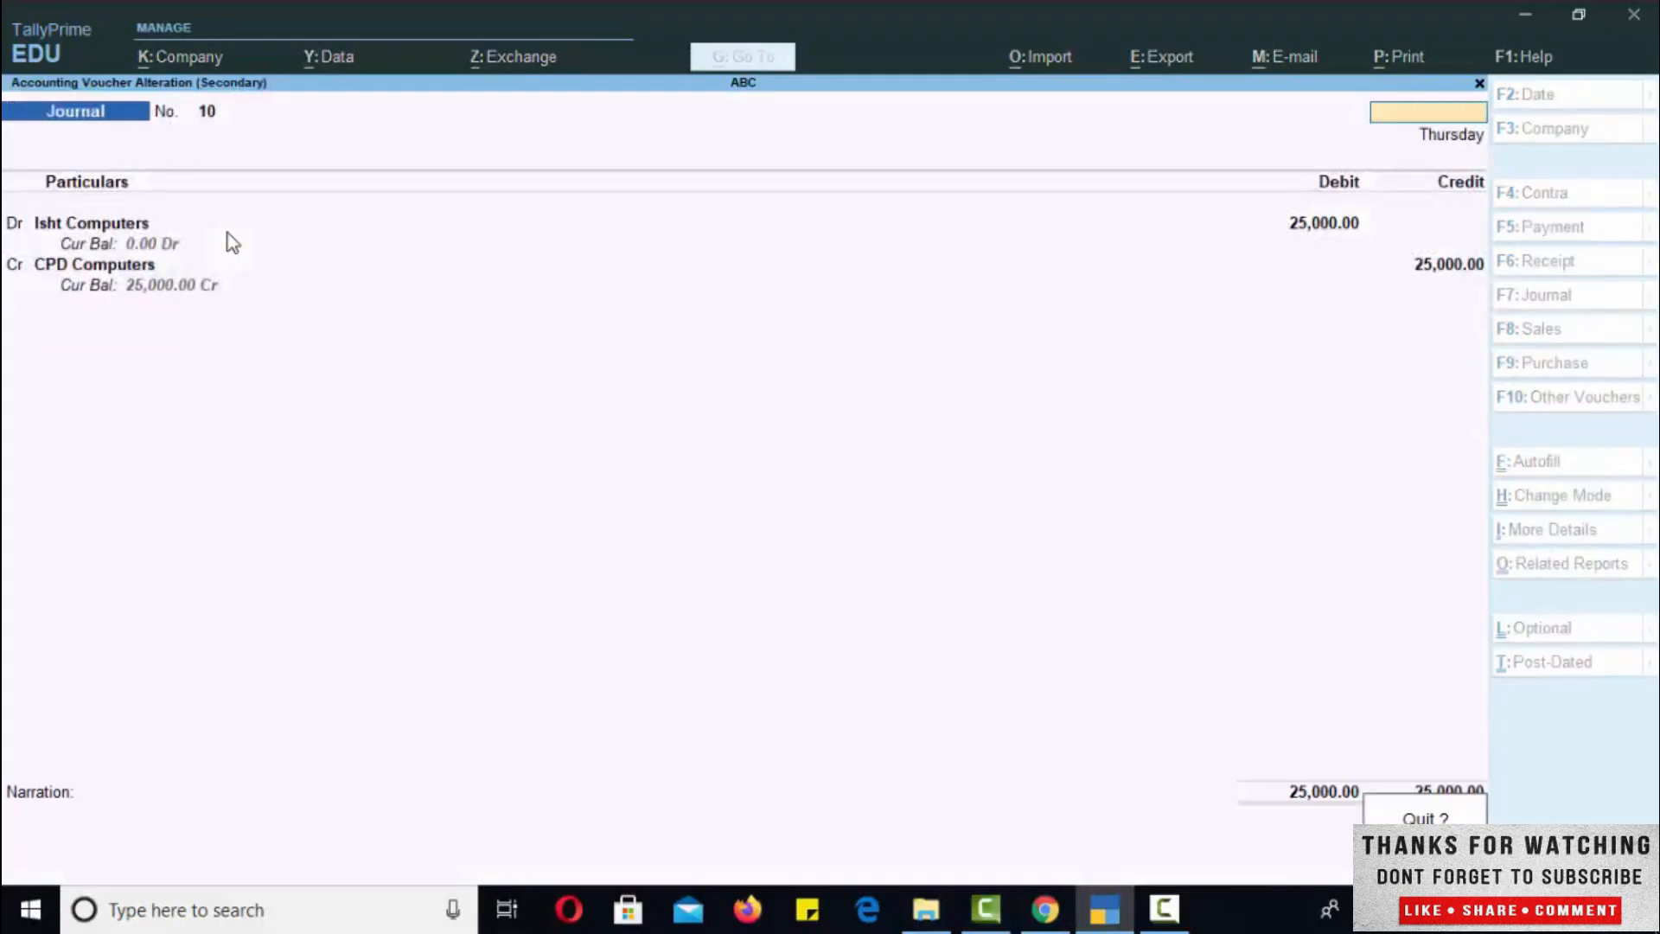
{"action": "key", "text": "Return"}
{"action": "key", "text": "Escape"}
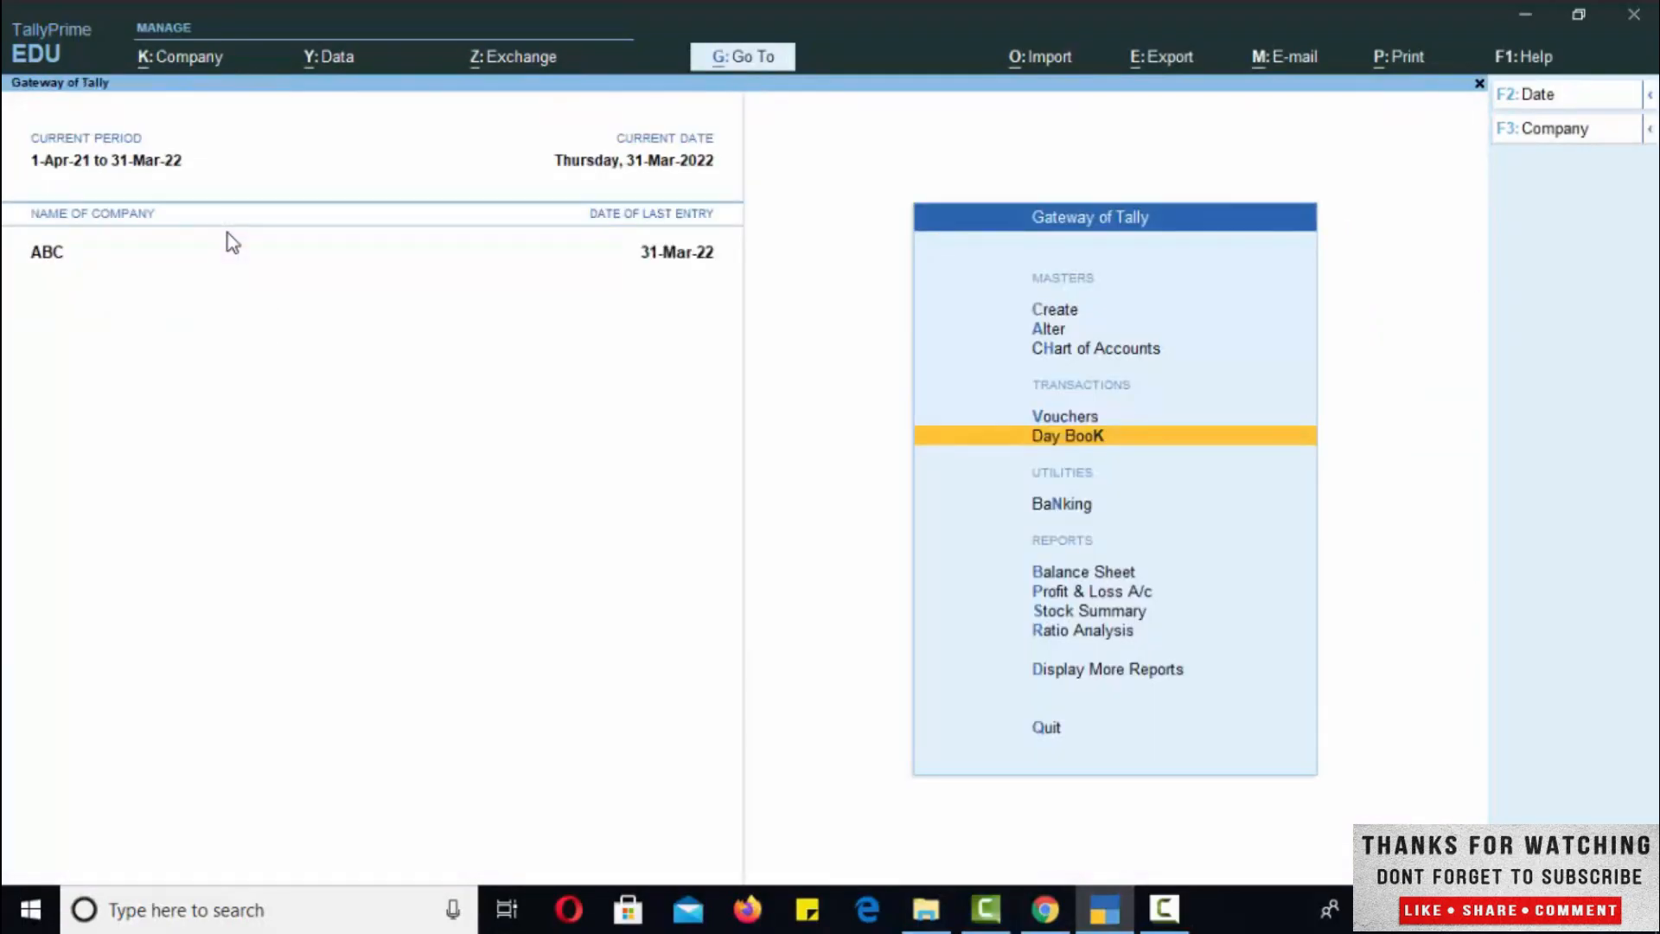
Step: Examine the Sundry Creditors balances under Current Liabilities in the Balance Sheet and return to the Gateway of Tally
{"action": "key", "text": "Down"}
{"action": "key", "text": "Down"}
{"action": "key", "text": "Down"}
{"action": "key", "text": "Up"}
{"action": "key", "text": "Return"}
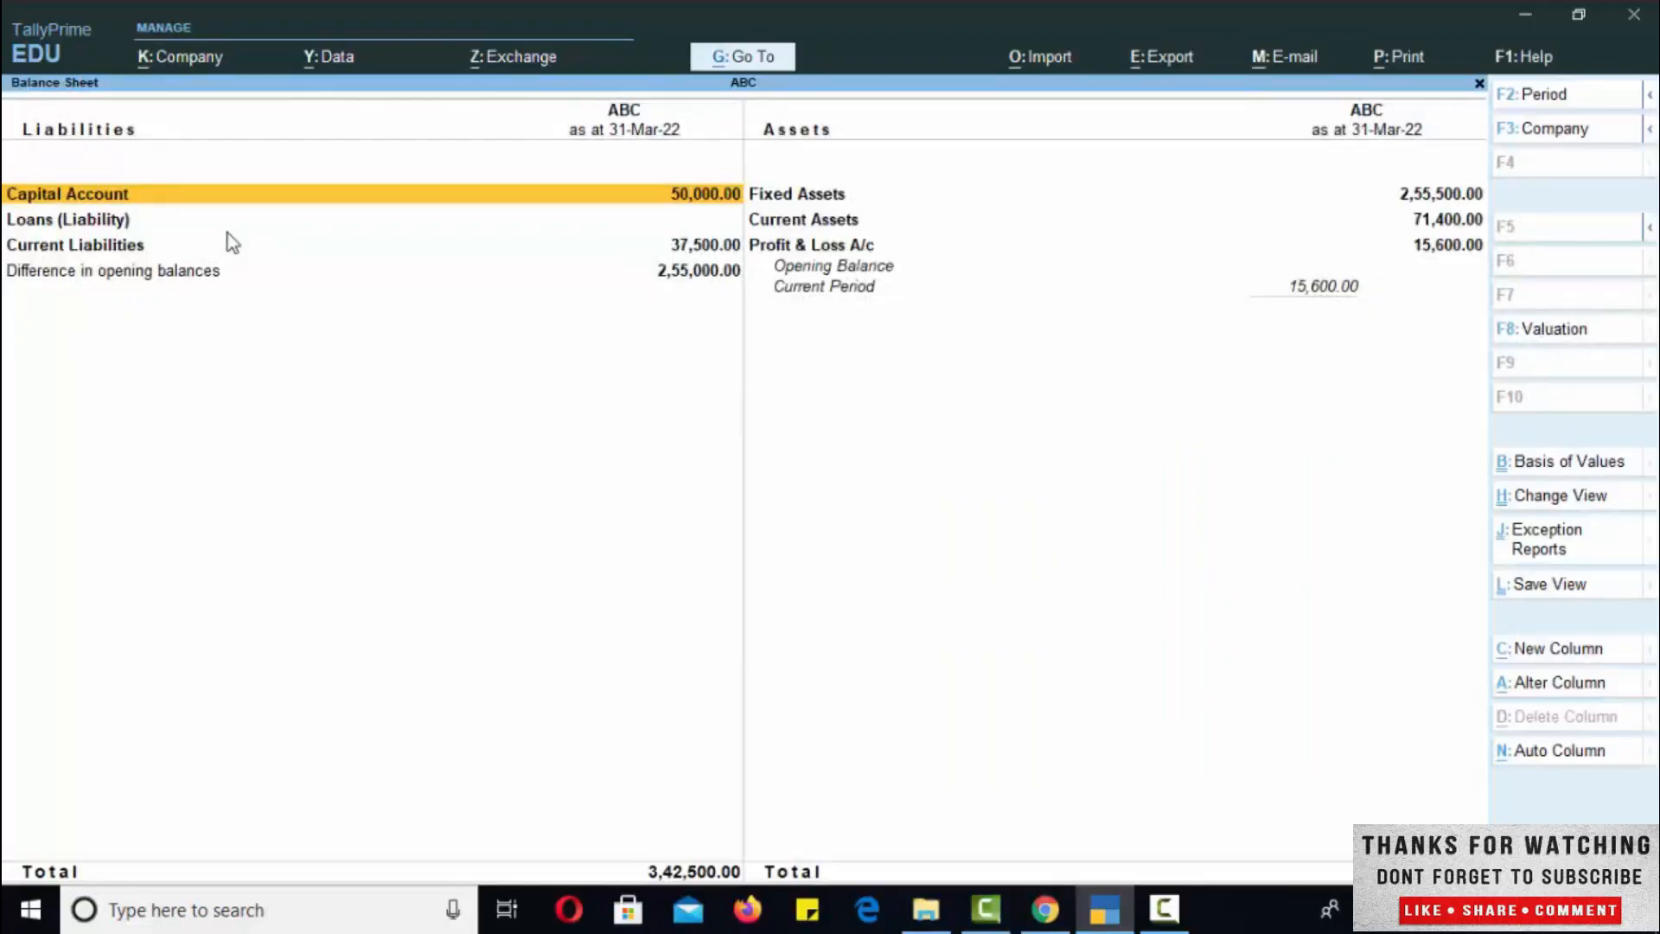
{"action": "key", "text": "Down"}
{"action": "key", "text": "Down"}
{"action": "key", "text": "Return"}
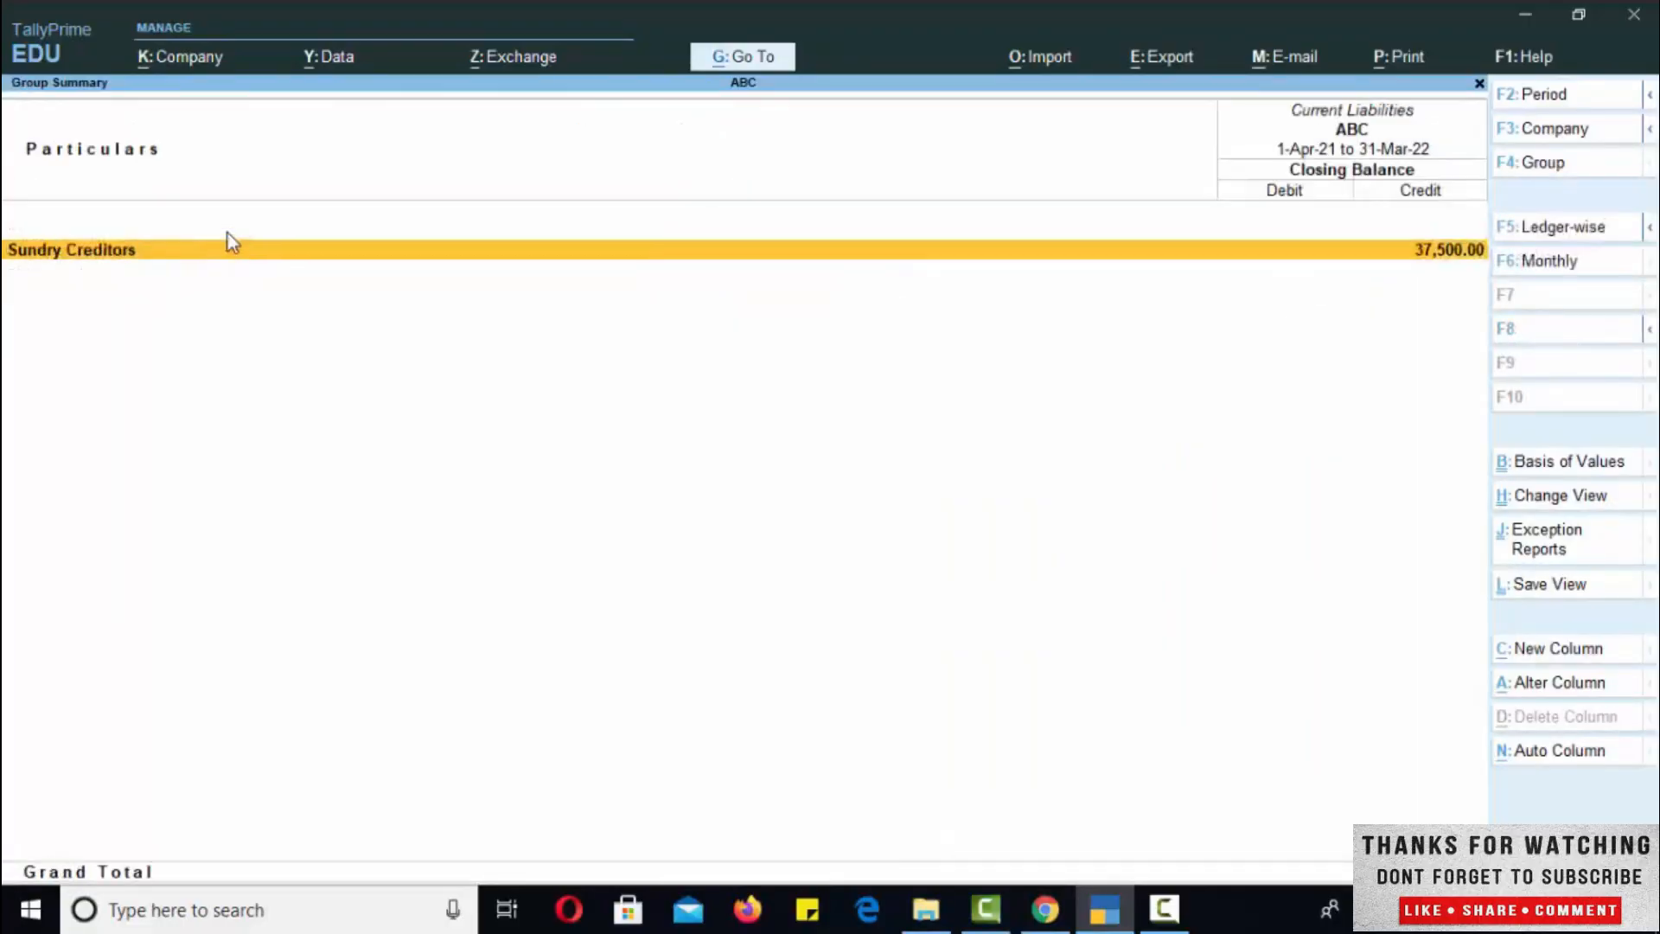
{"action": "key", "text": "Return"}
{"action": "key", "text": "Down"}
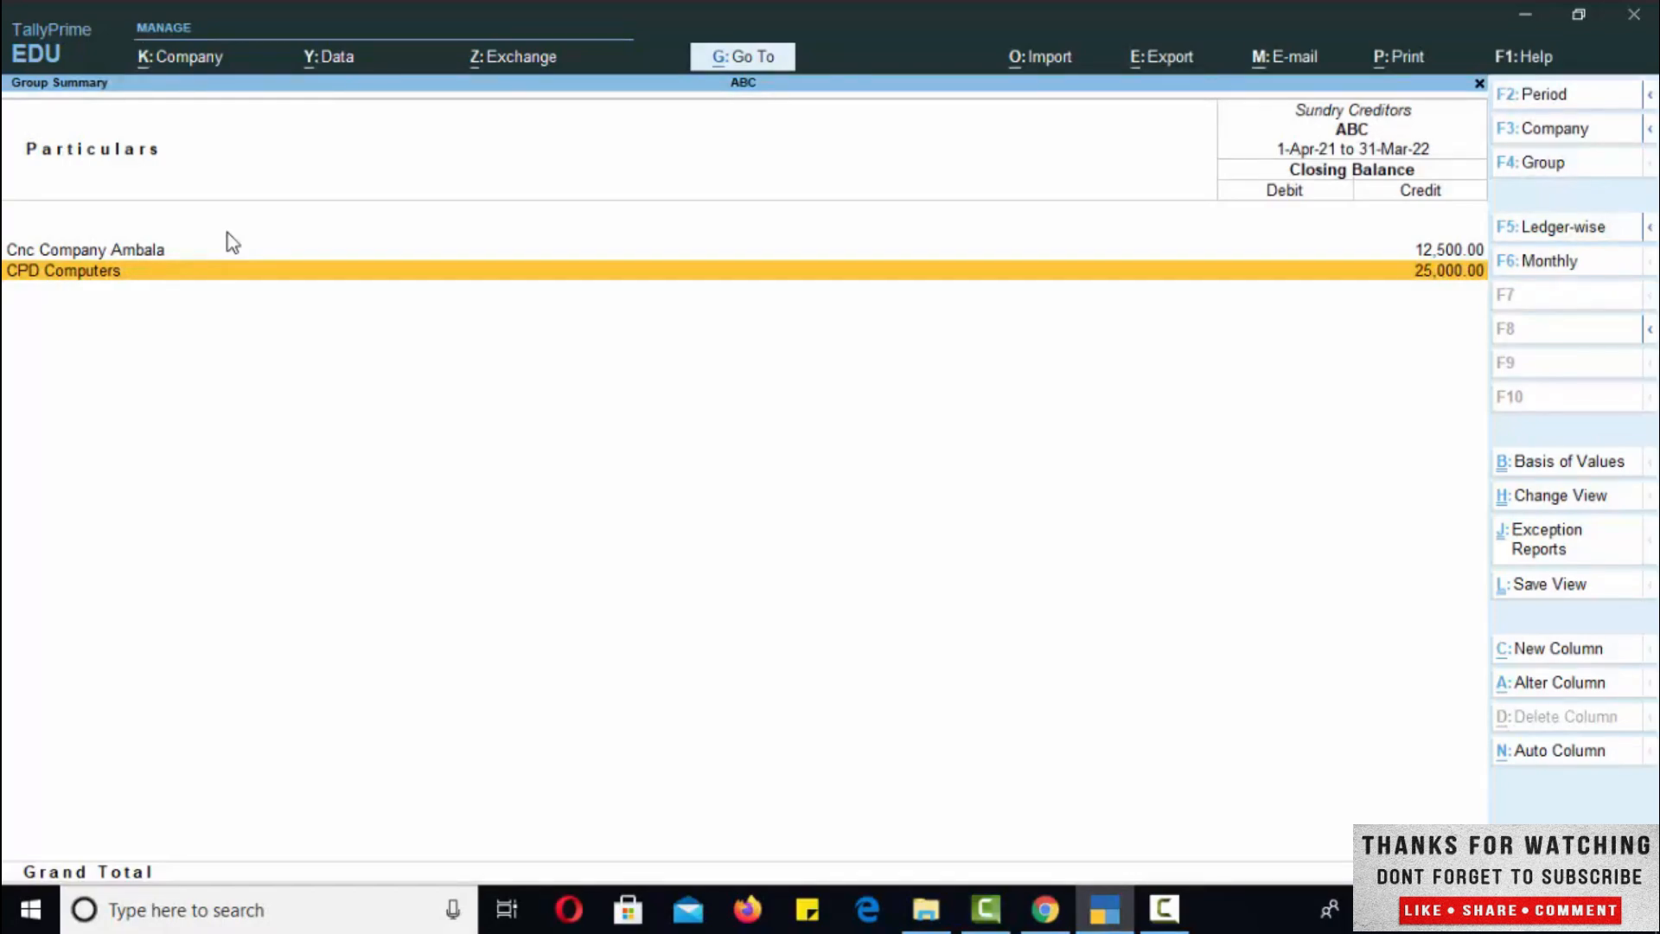
{"action": "key", "text": "Escape"}
{"action": "key", "text": "Escape"}
{"action": "key", "text": "Escape"}
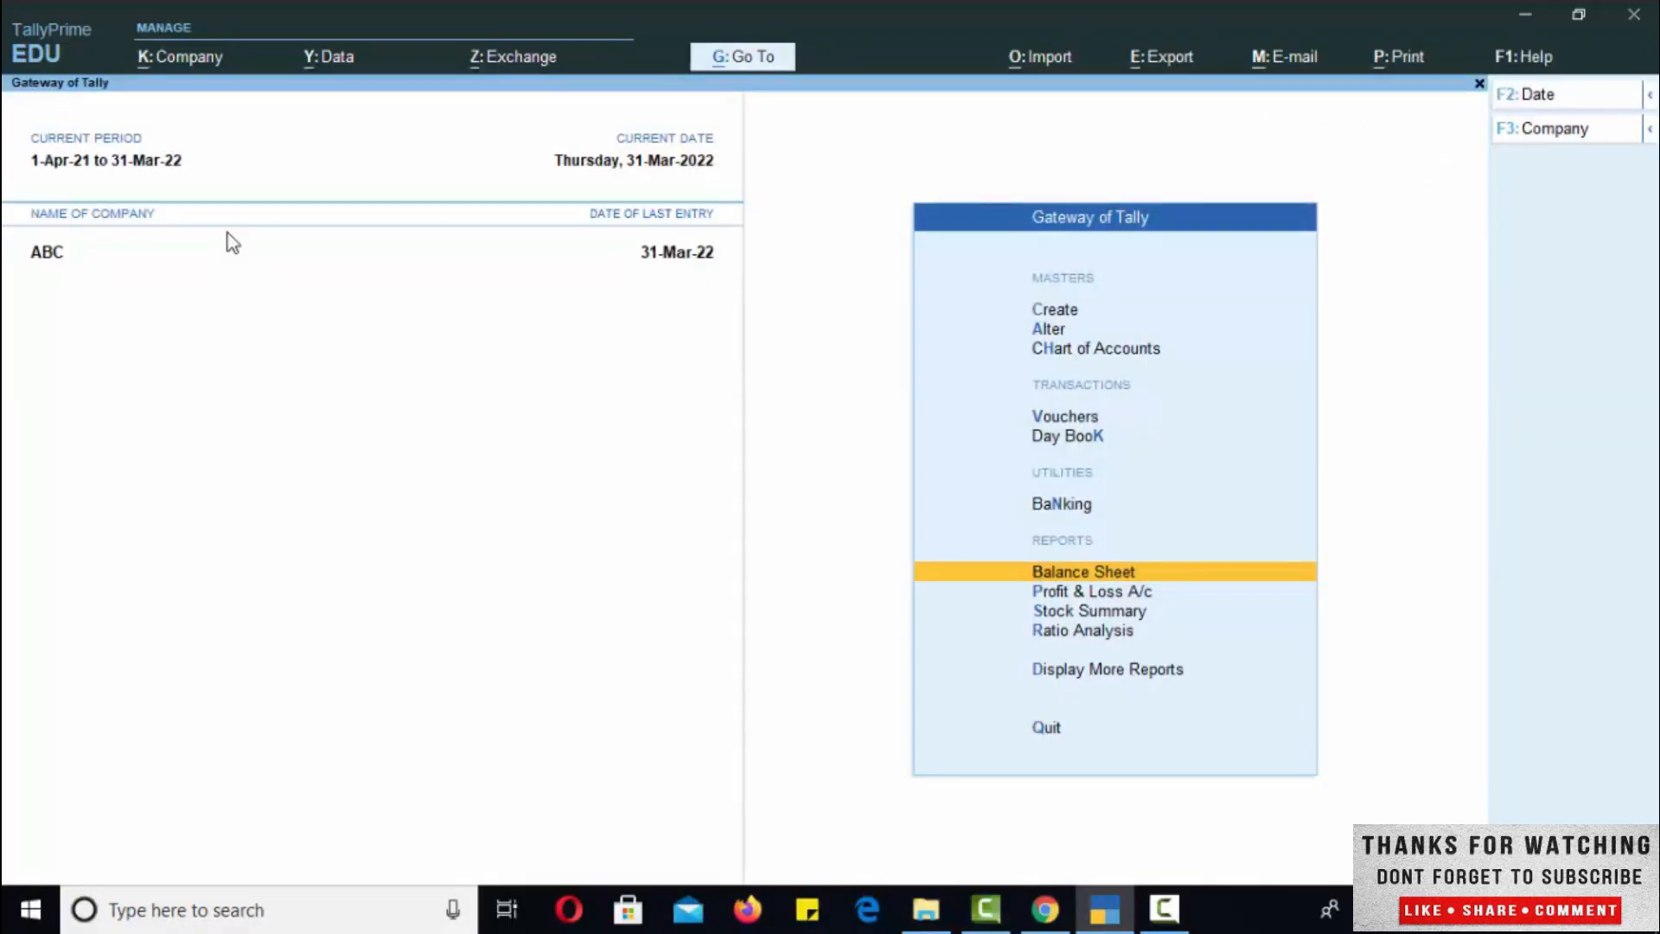
Step: Delete the Isht Computers journal voucher dated 31-Mar-22 from the Day Book
{"action": "key", "text": "Up"}
{"action": "key", "text": "Up"}
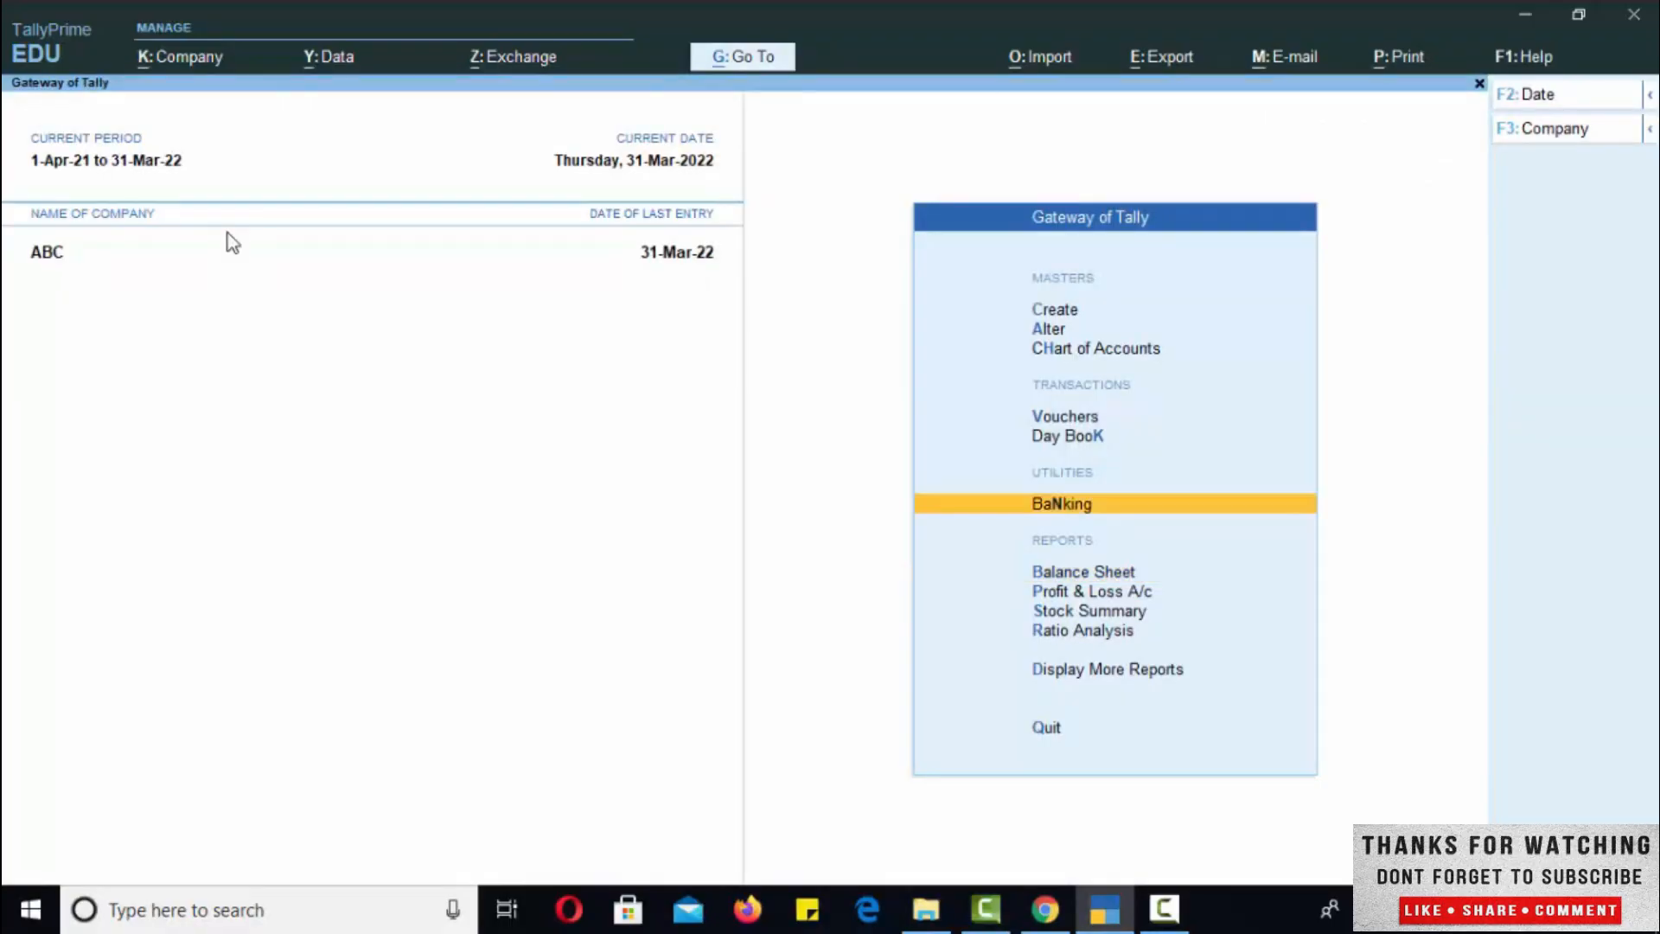
{"action": "key", "text": "Return"}
{"action": "key", "text": "Down"}
{"action": "key", "text": "Down"}
{"action": "key", "text": "Down"}
{"action": "key", "text": "Down"}
{"action": "key", "text": "Down"}
{"action": "key", "text": "Down"}
{"action": "key", "text": "Down"}
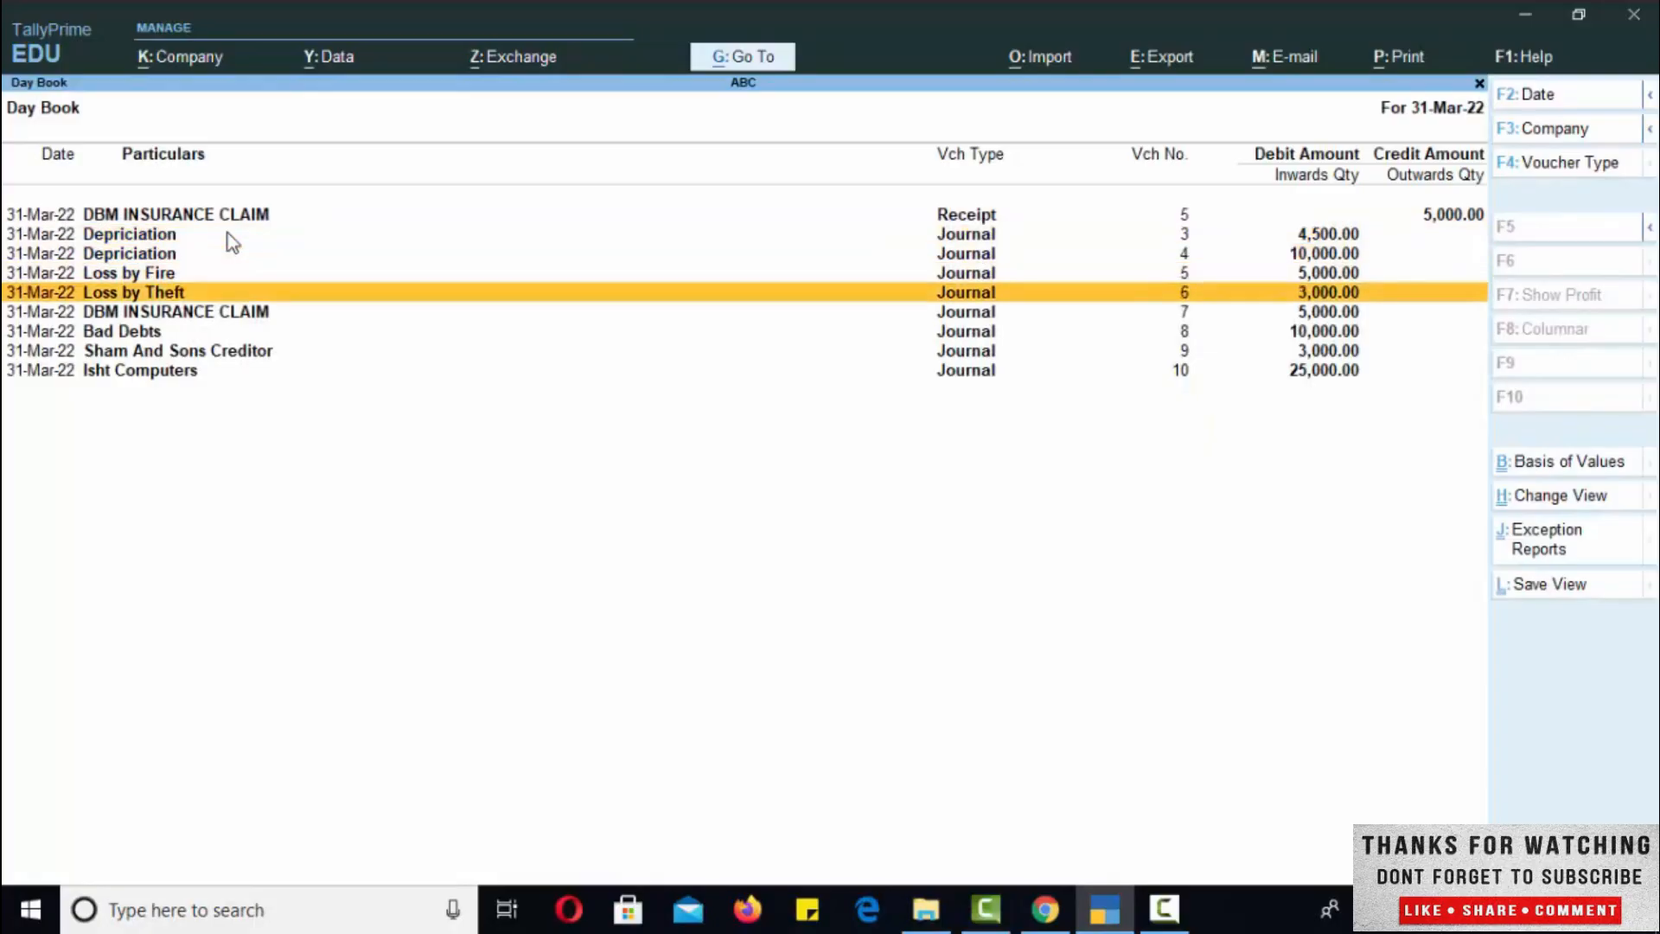
{"action": "key", "text": "Return"}
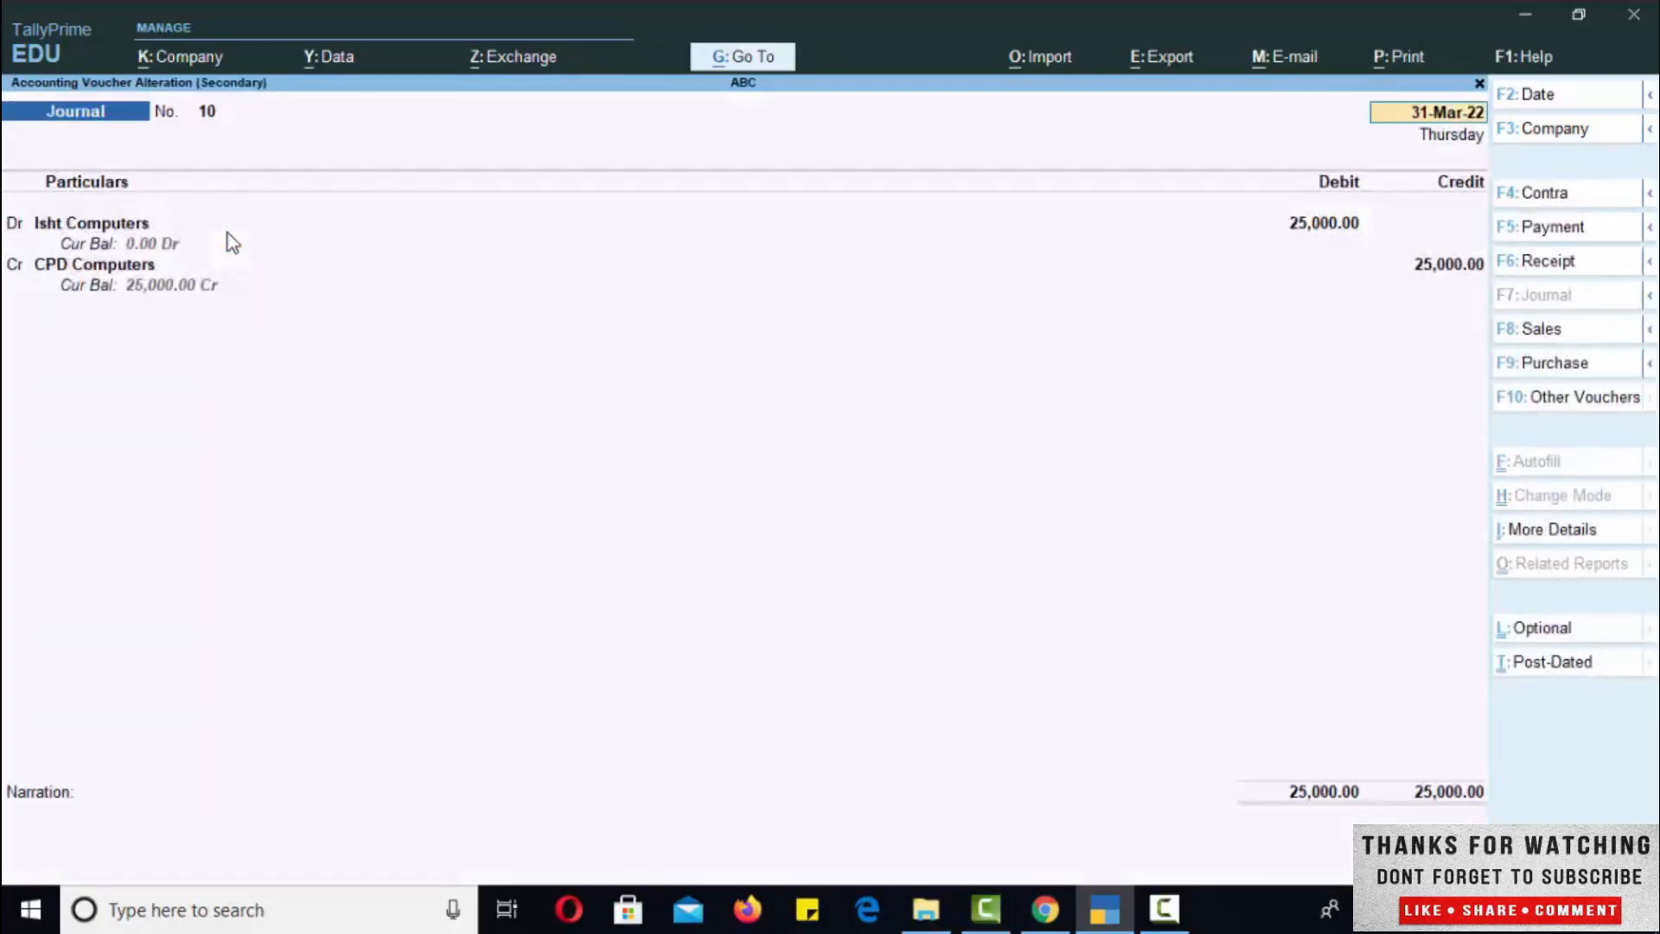
{"action": "key", "text": "alt+d"}
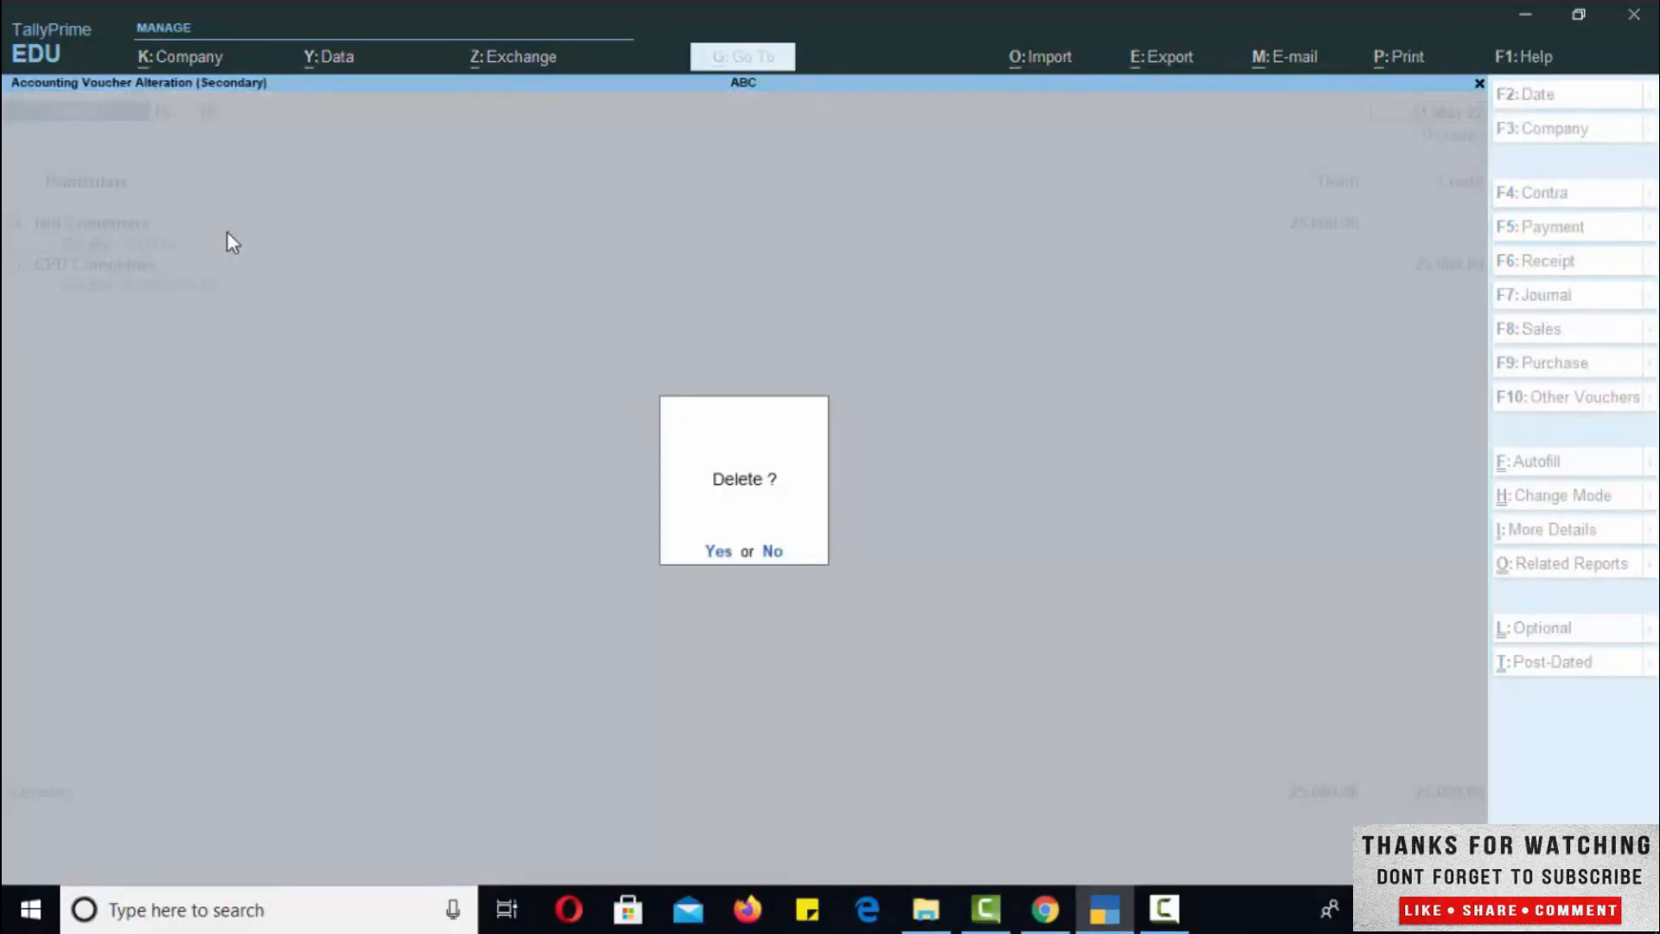
{"action": "key", "text": "y"}
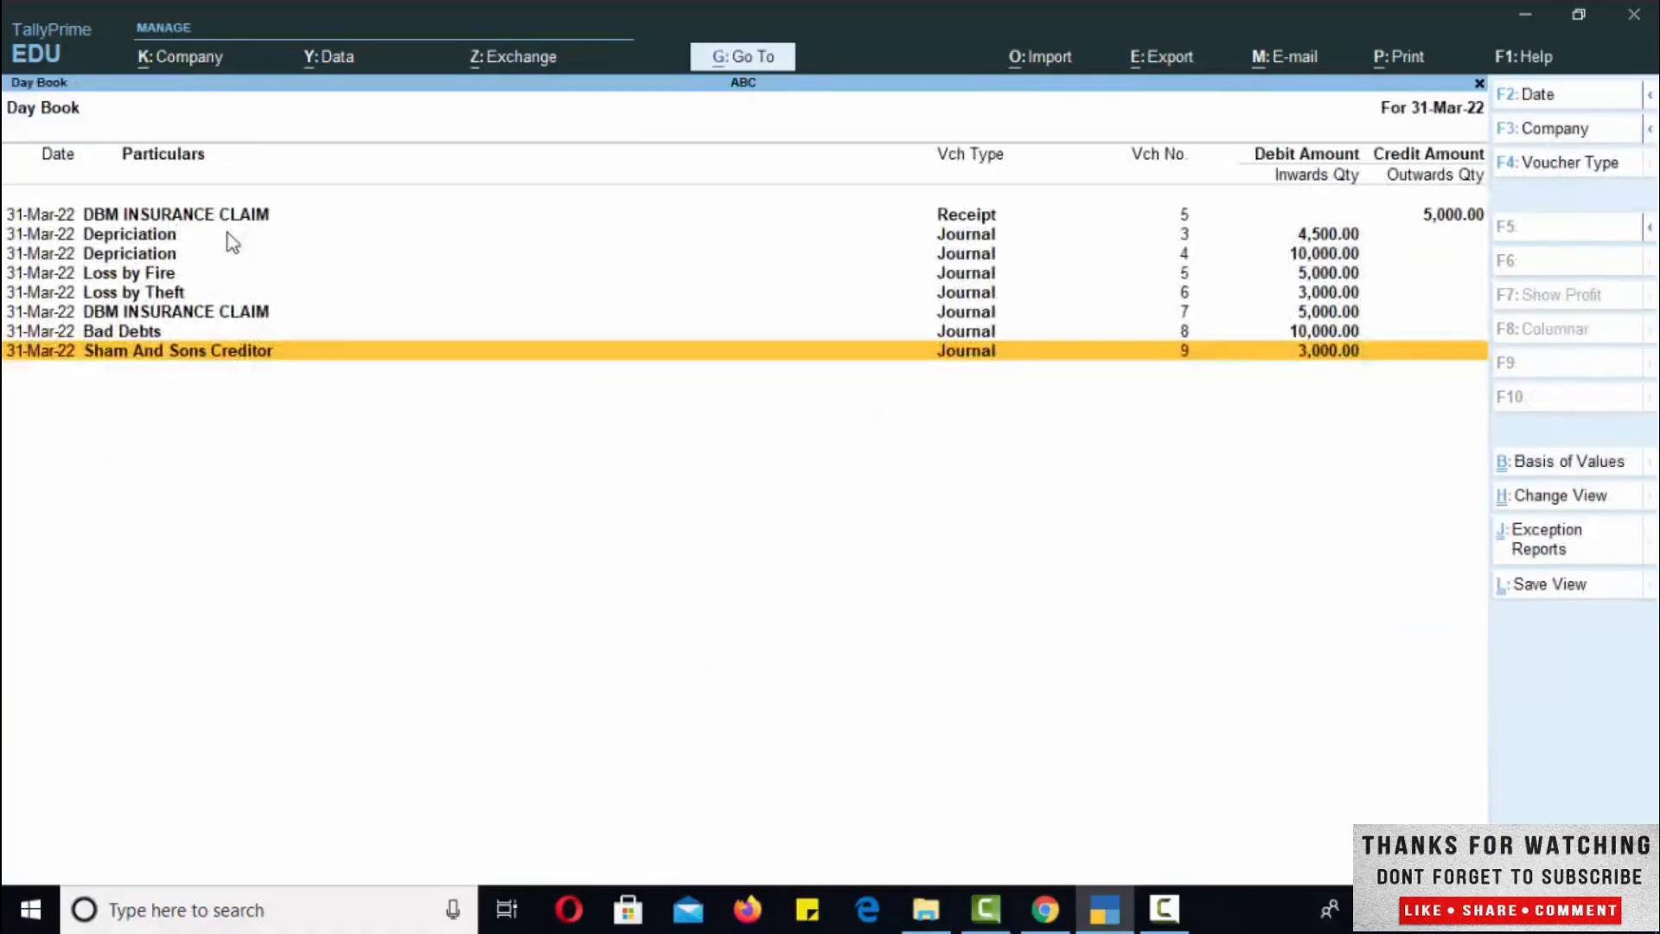
Step: Check again which creditors are listed under Sundry Creditors in the Balance Sheet after the voucher deletion, and close the report
{"action": "key", "text": "Escape"}
{"action": "key", "text": "Down"}
{"action": "key", "text": "Down"}
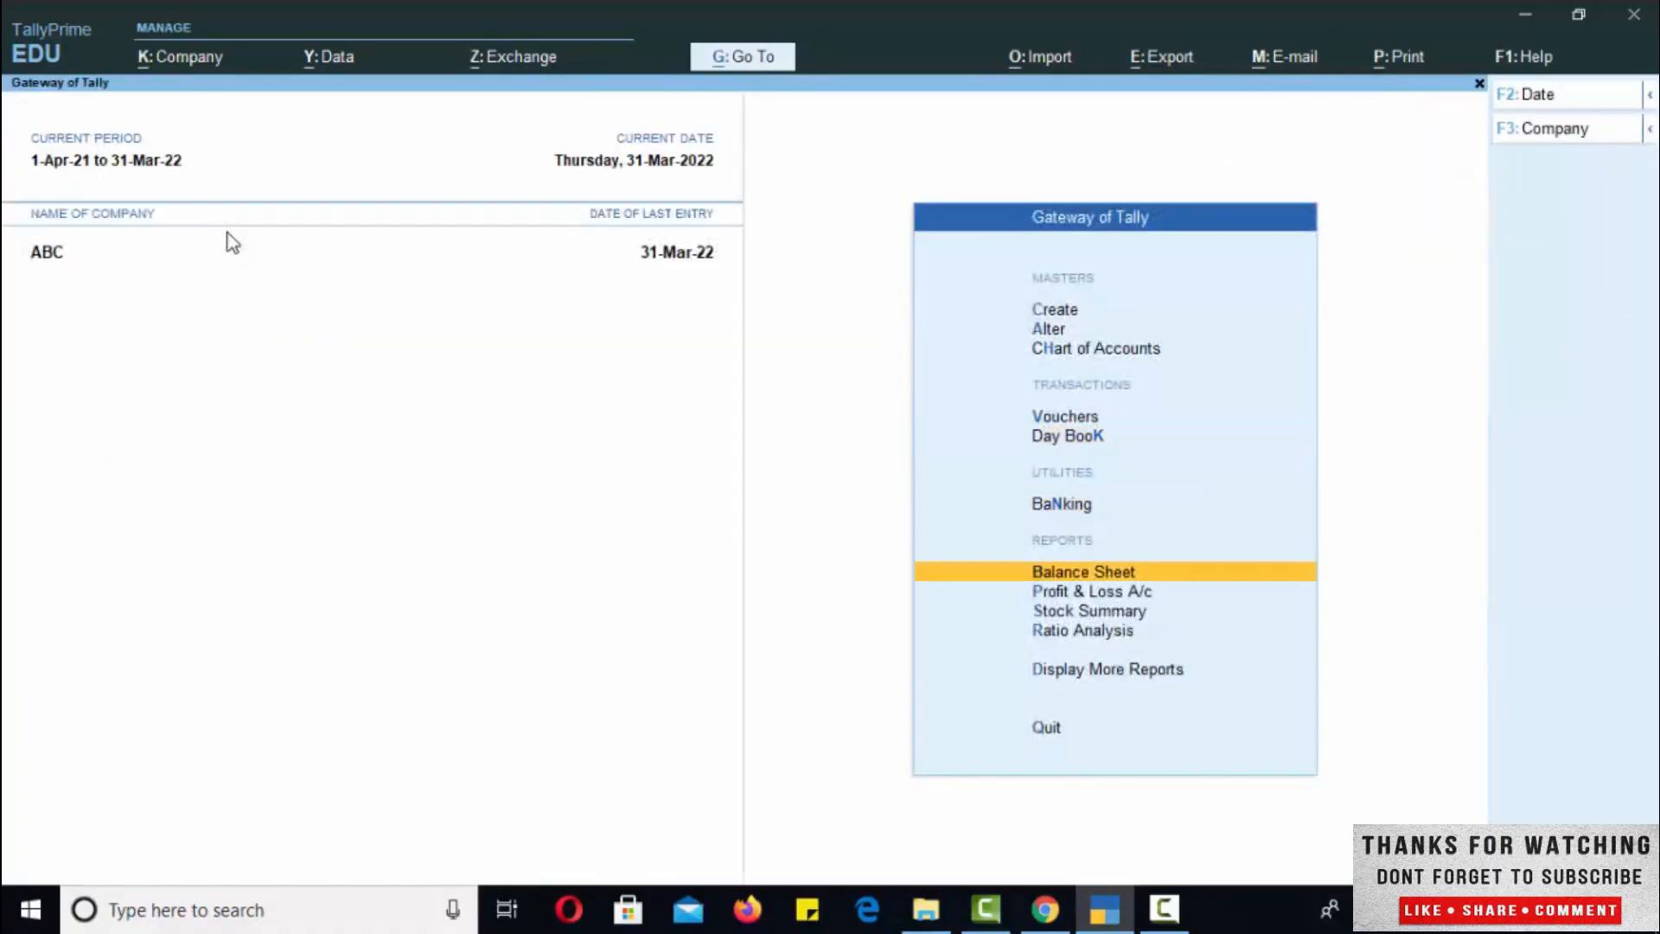
{"action": "key", "text": "Down"}
{"action": "key", "text": "Up"}
{"action": "key", "text": "Return"}
{"action": "key", "text": "Down"}
{"action": "key", "text": "Down"}
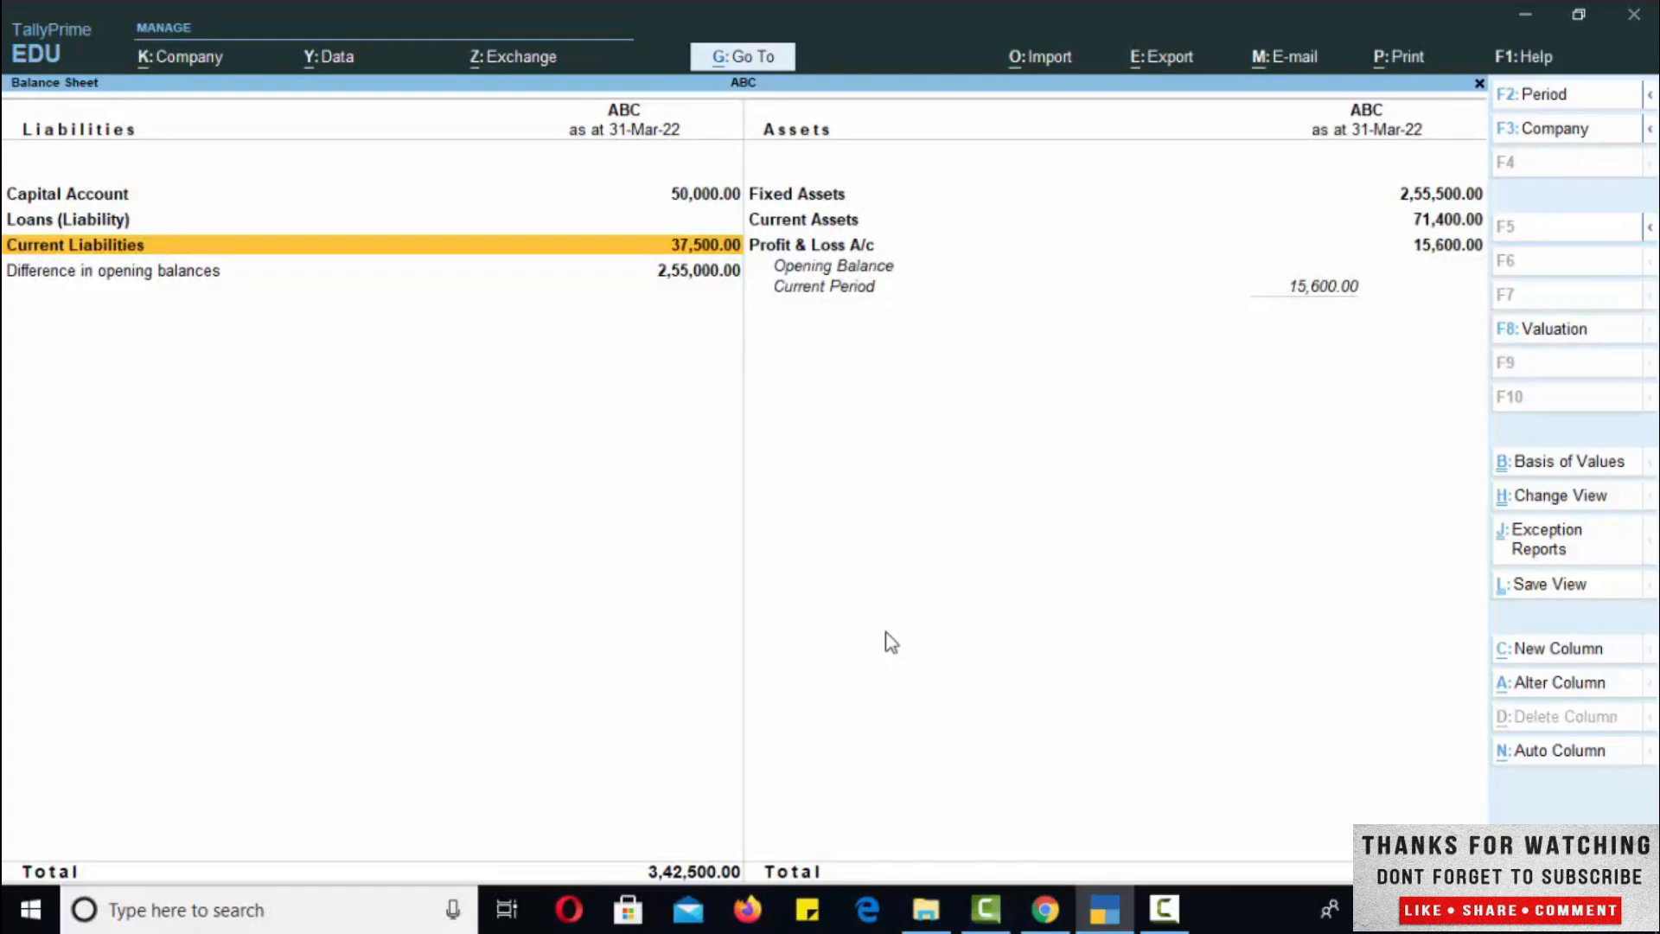
{"action": "key", "text": "Return"}
{"action": "key", "text": "Return"}
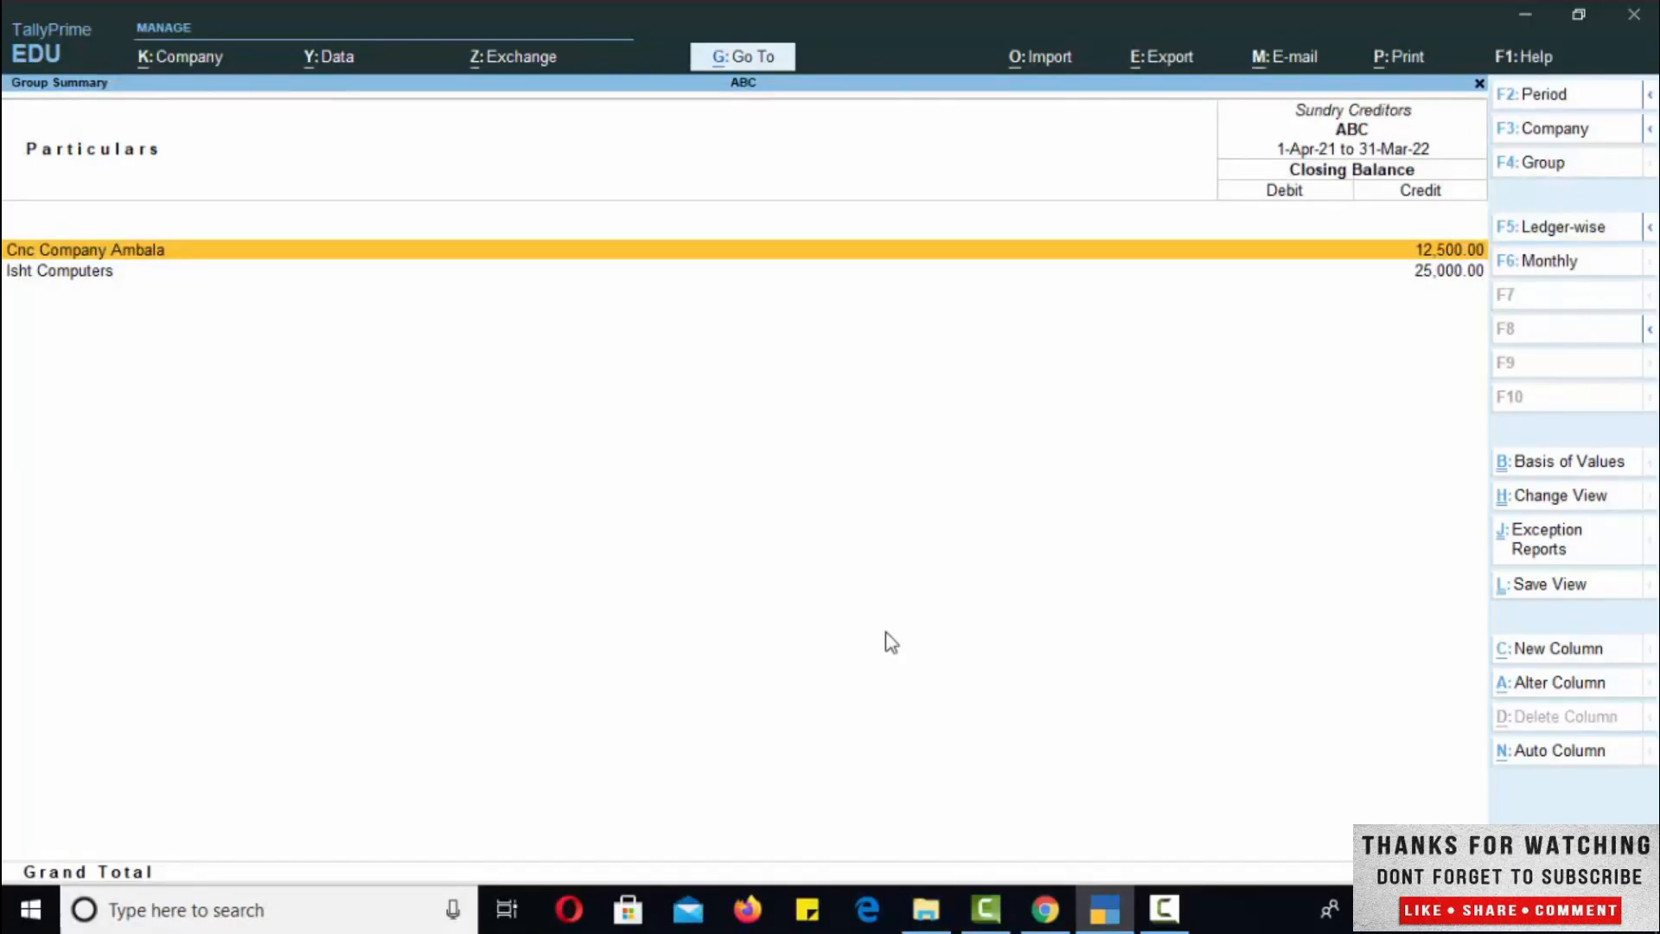
{"action": "key", "text": "Escape"}
{"action": "key", "text": "Escape"}
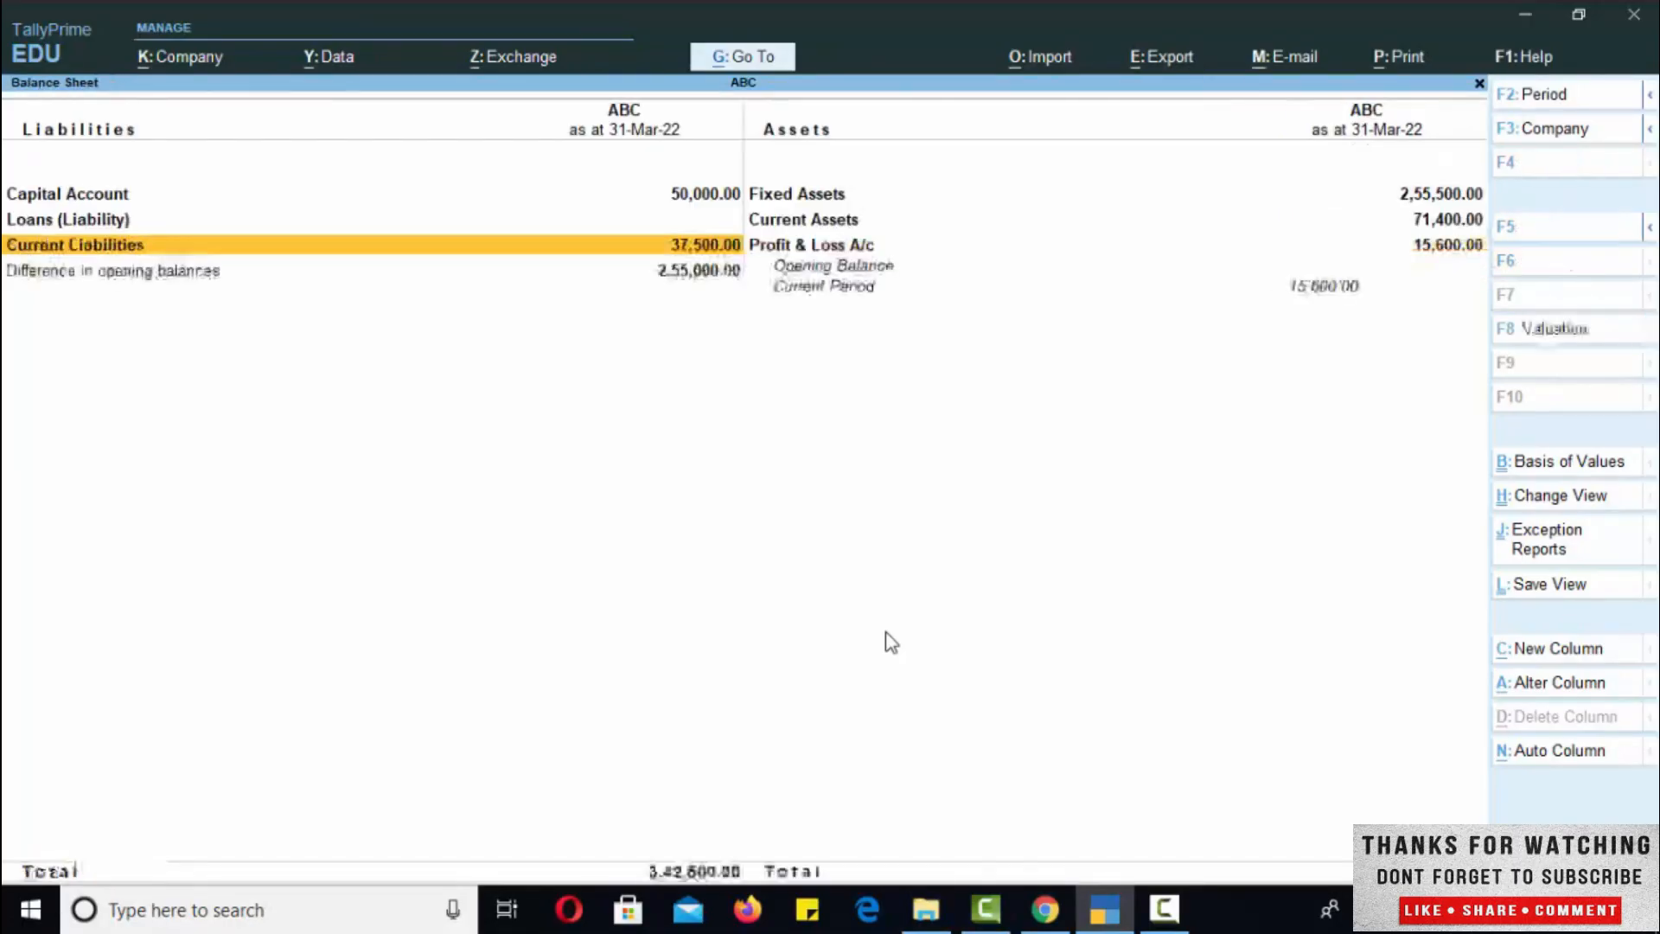
{"action": "key", "text": "Escape"}
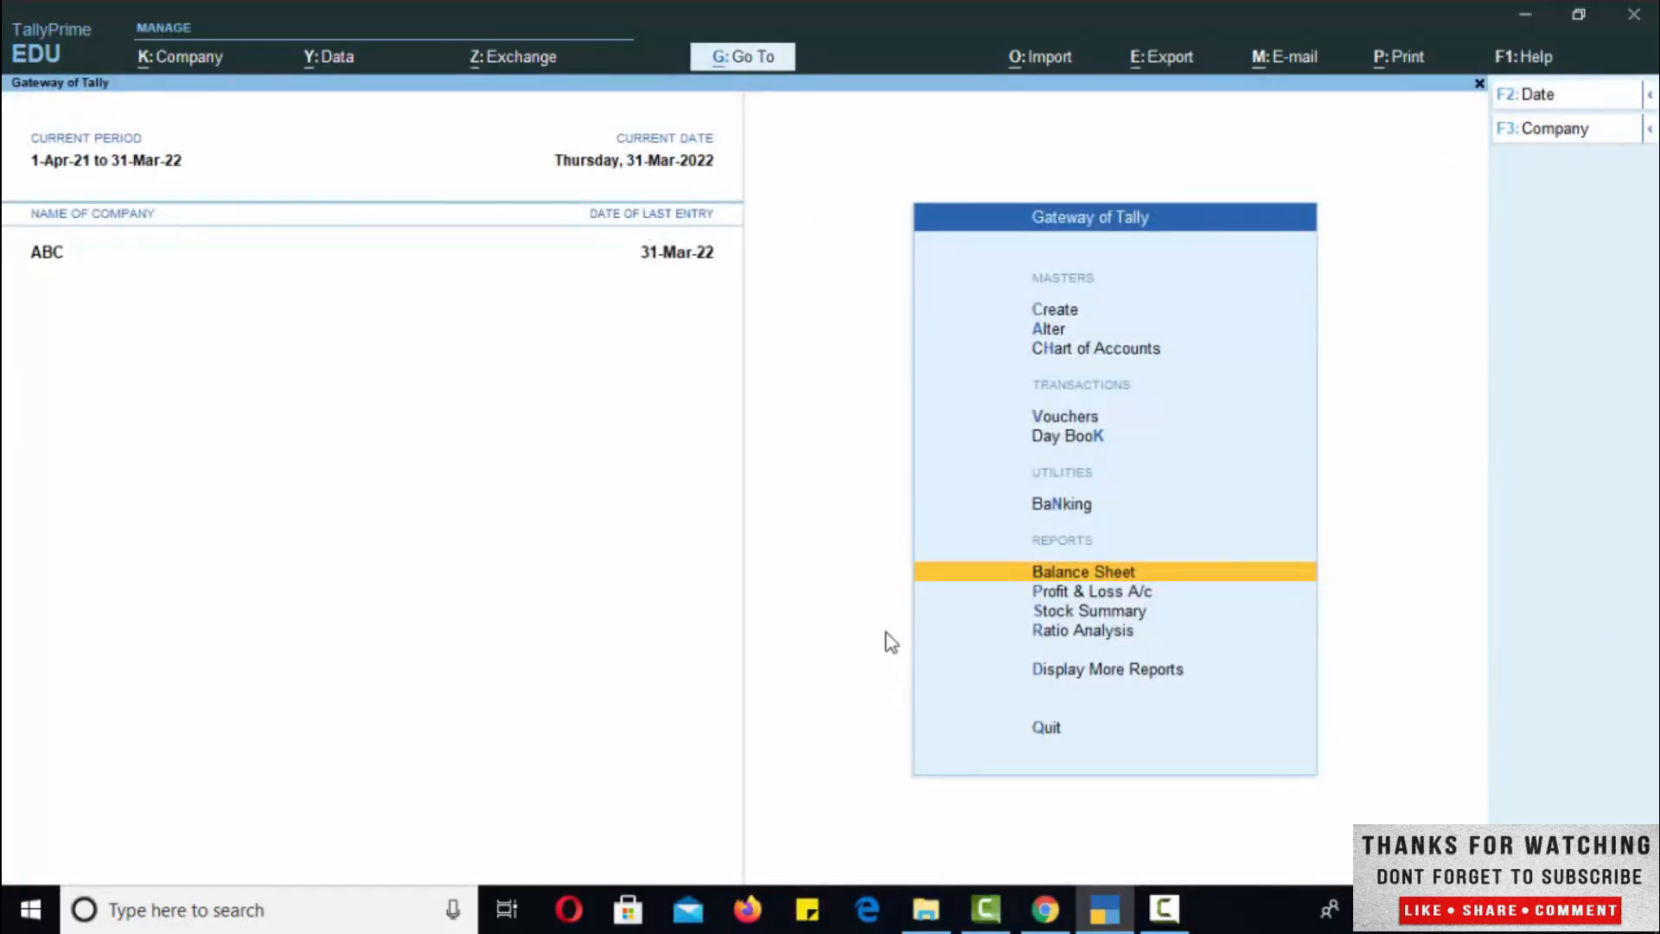
Step: Start a new journal voucher dated 31-Mar-22 and debit Isht Computers with 25,000
{"action": "key", "text": "Up"}
{"action": "key", "text": "Up"}
{"action": "key", "text": "Up"}
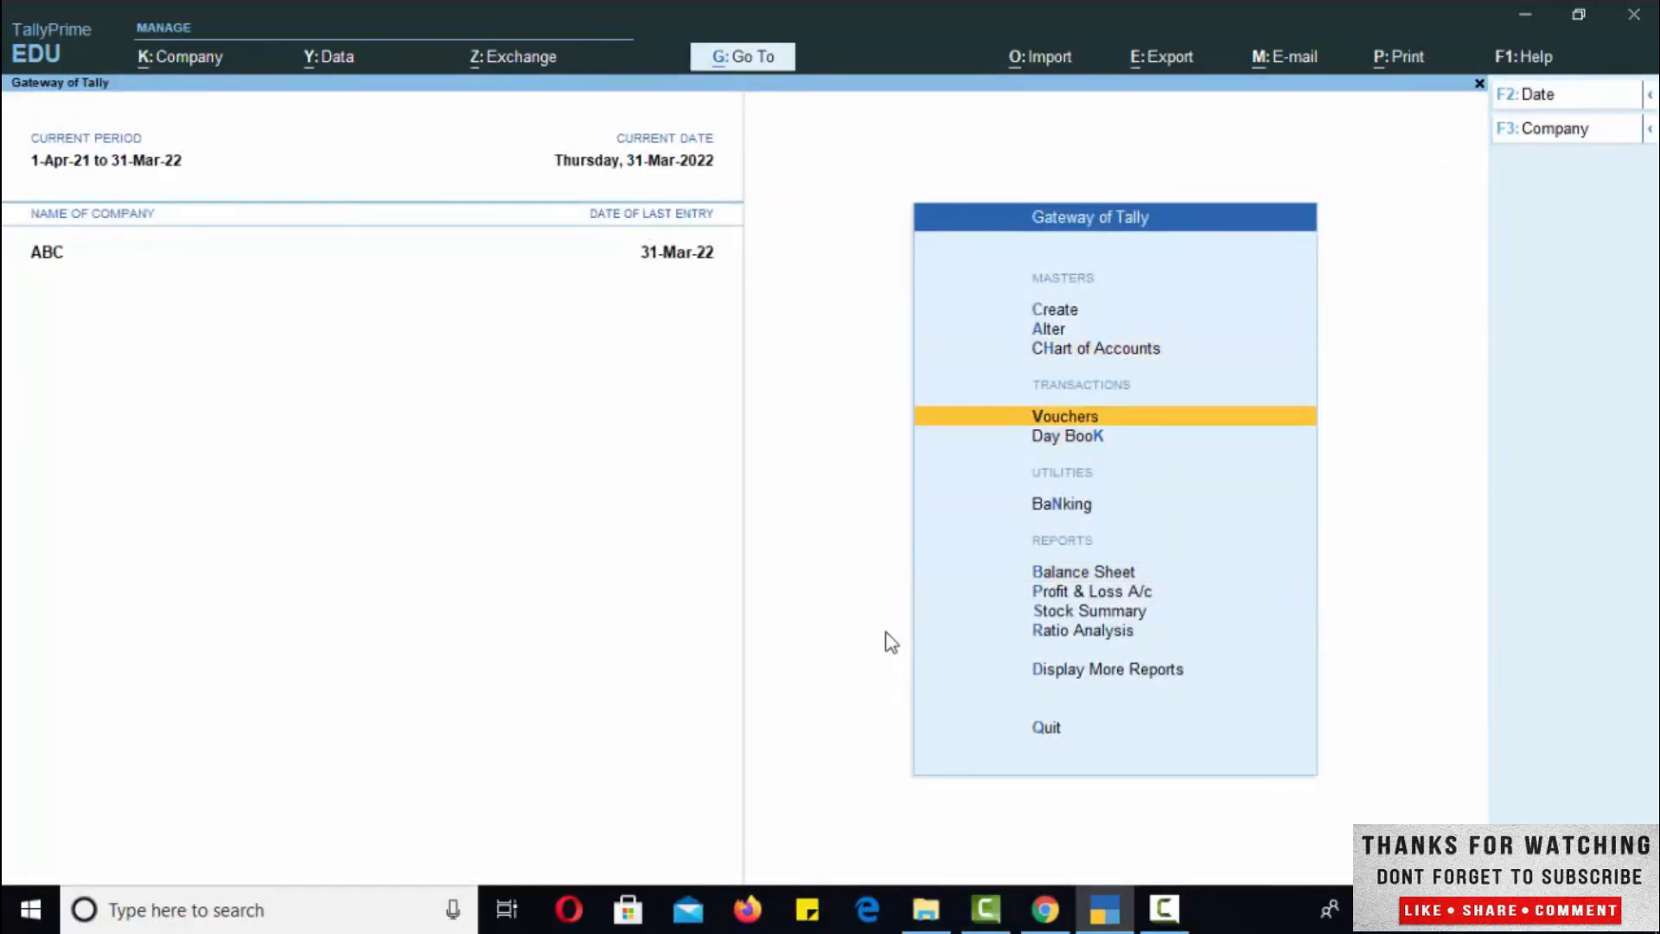
{"action": "key", "text": "Return"}
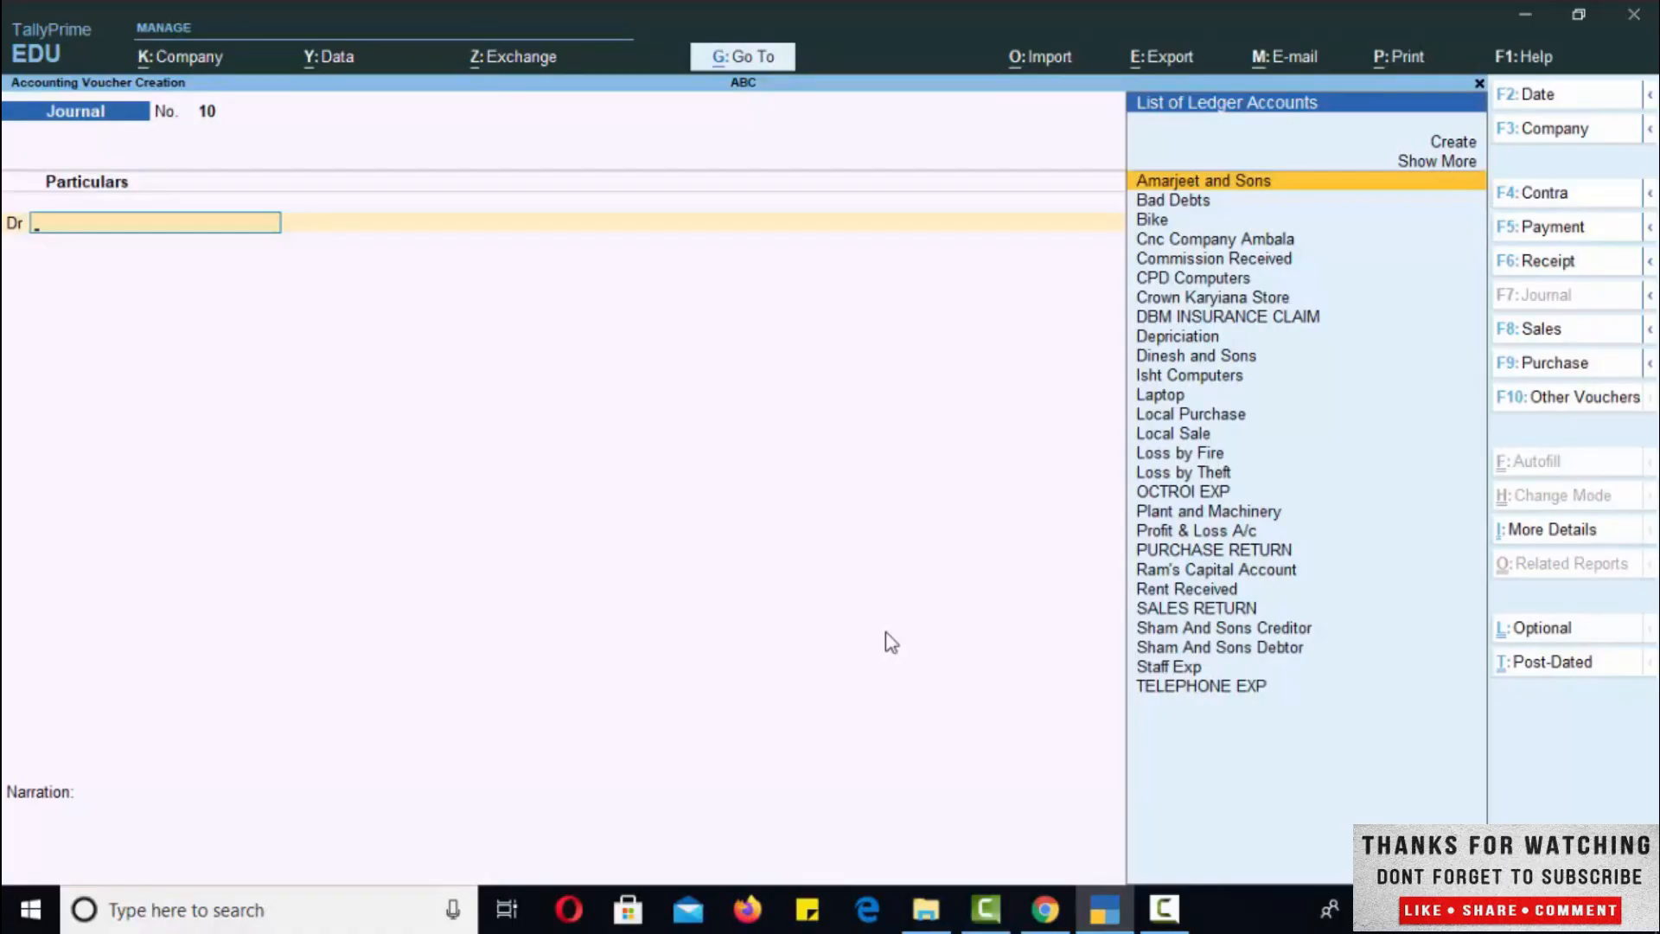
{"action": "type", "text": "ish"}
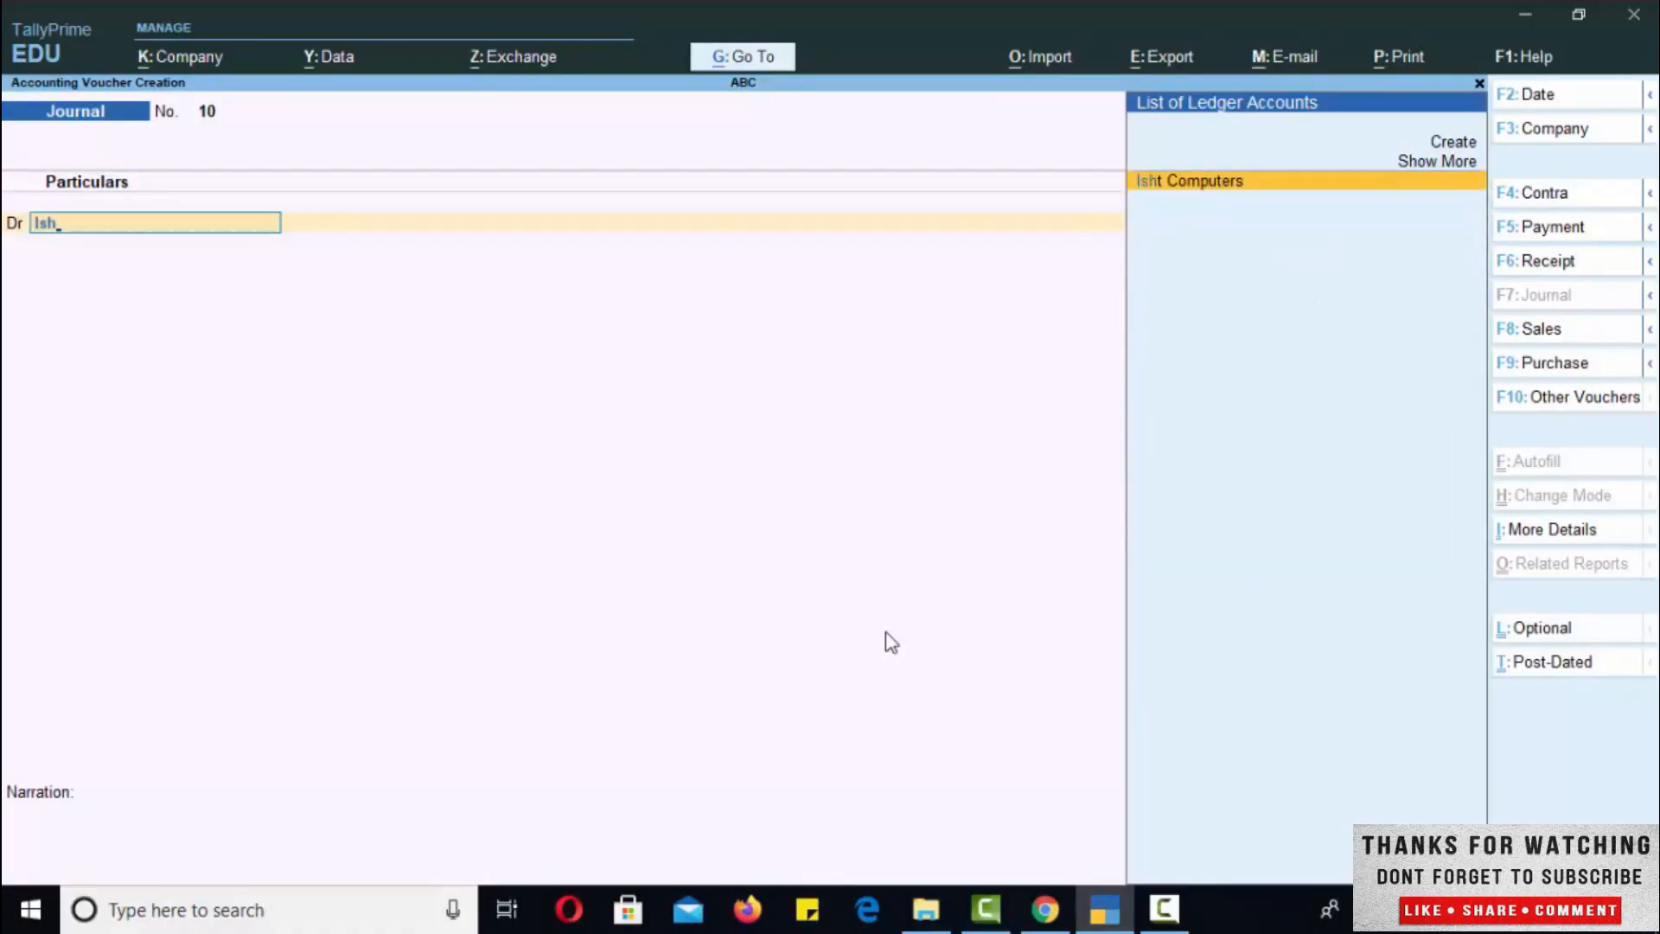
{"action": "key", "text": "Return"}
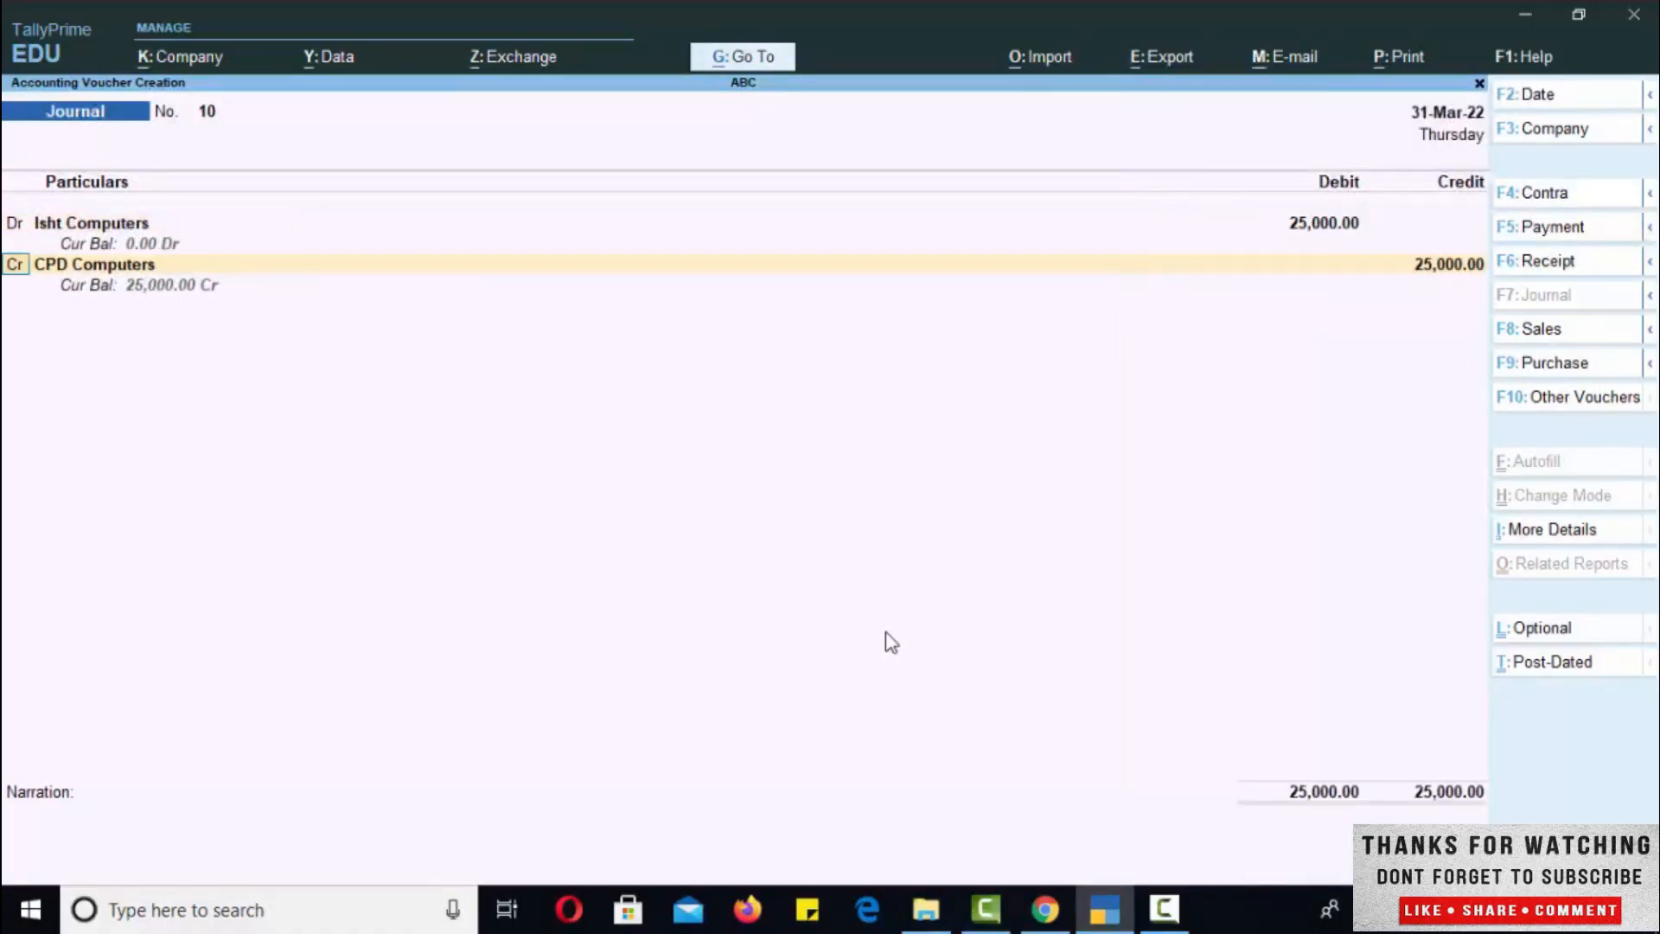
Step: Credit the Laptop ledger with 25,000 instead of CPD Computers, save the journal voucher and return to the Gateway of Tally
{"action": "key", "text": "BackSpace"}
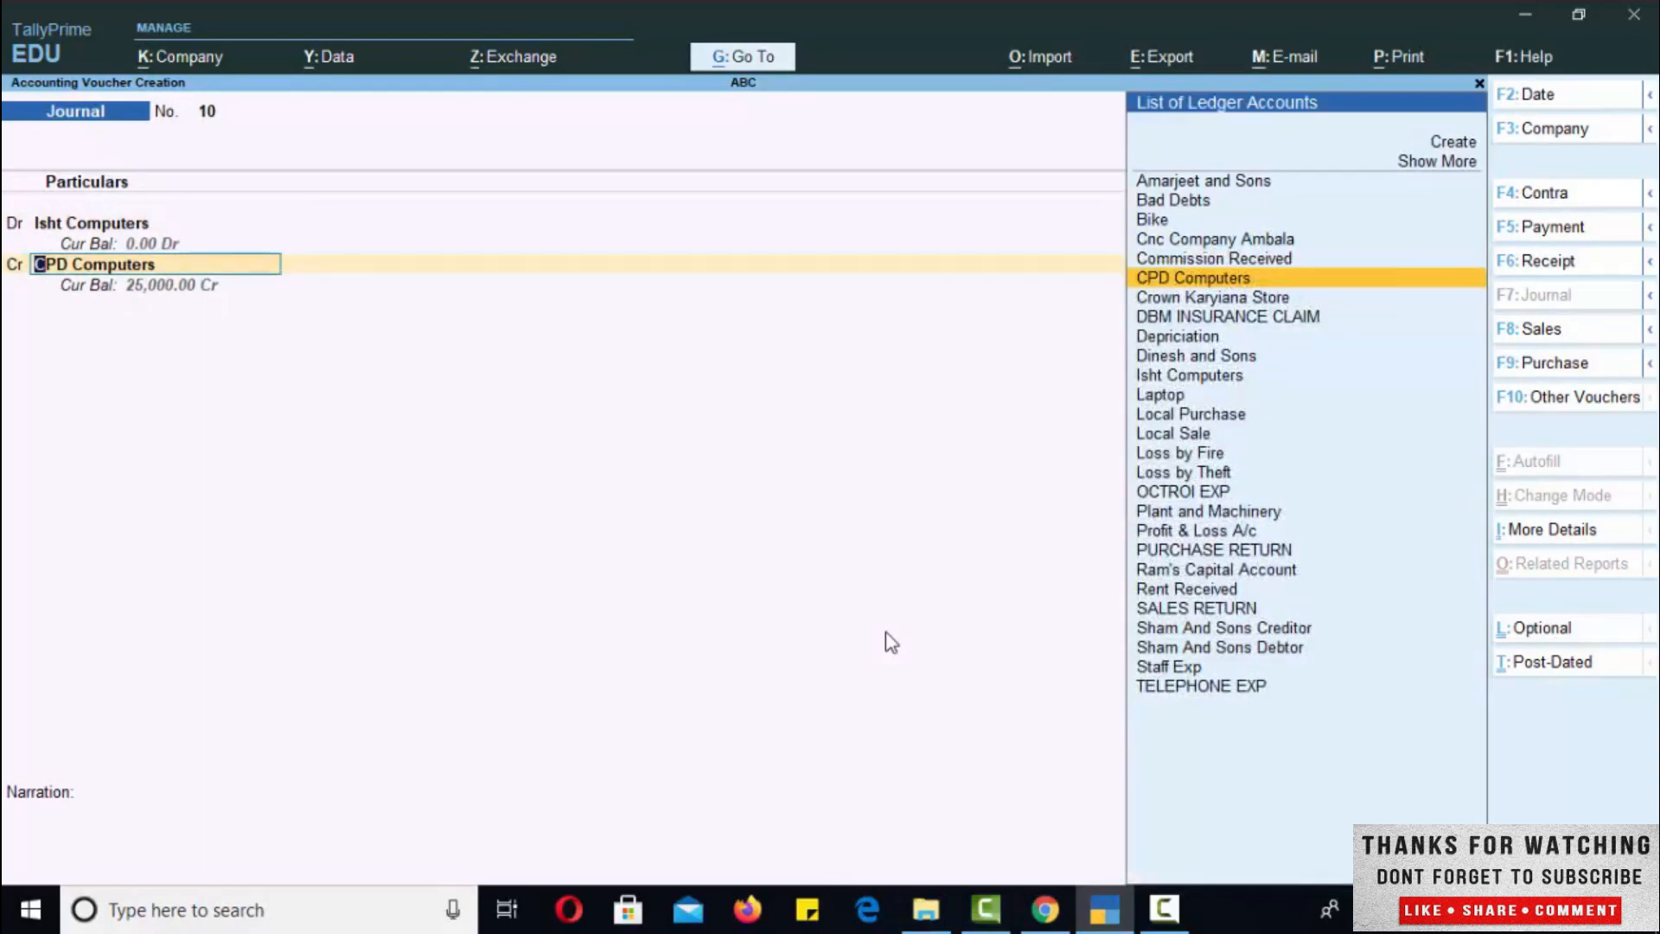
{"action": "type", "text": "La"}
{"action": "key", "text": "Return"}
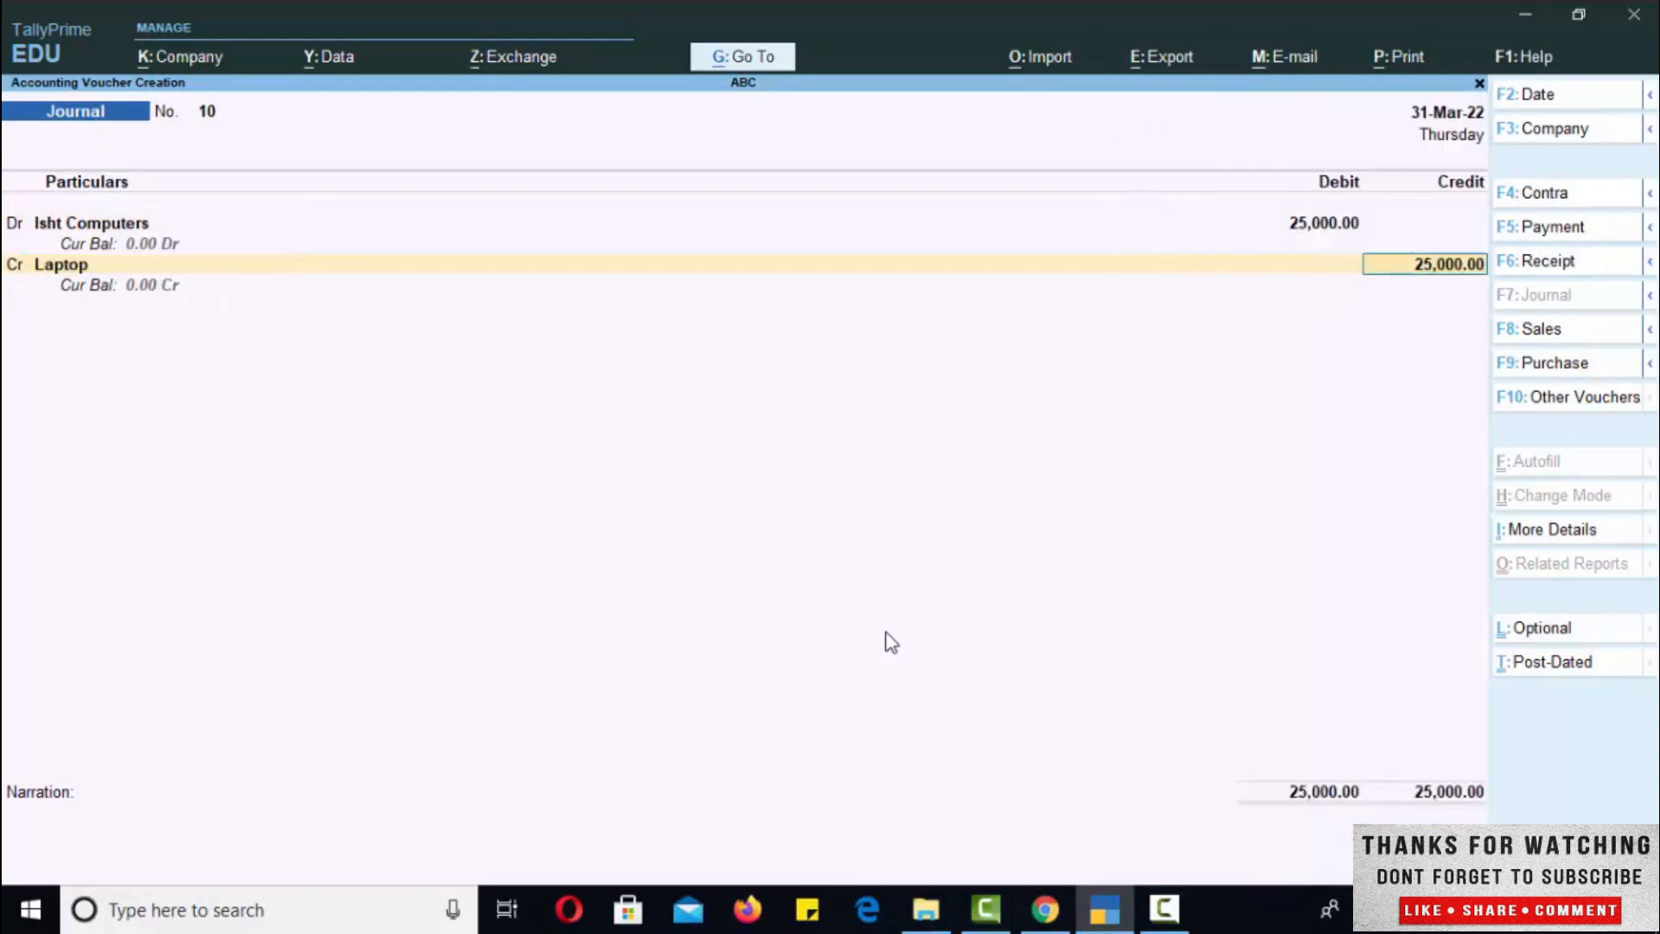
{"action": "key", "text": "Return"}
{"action": "key", "text": "Return"}
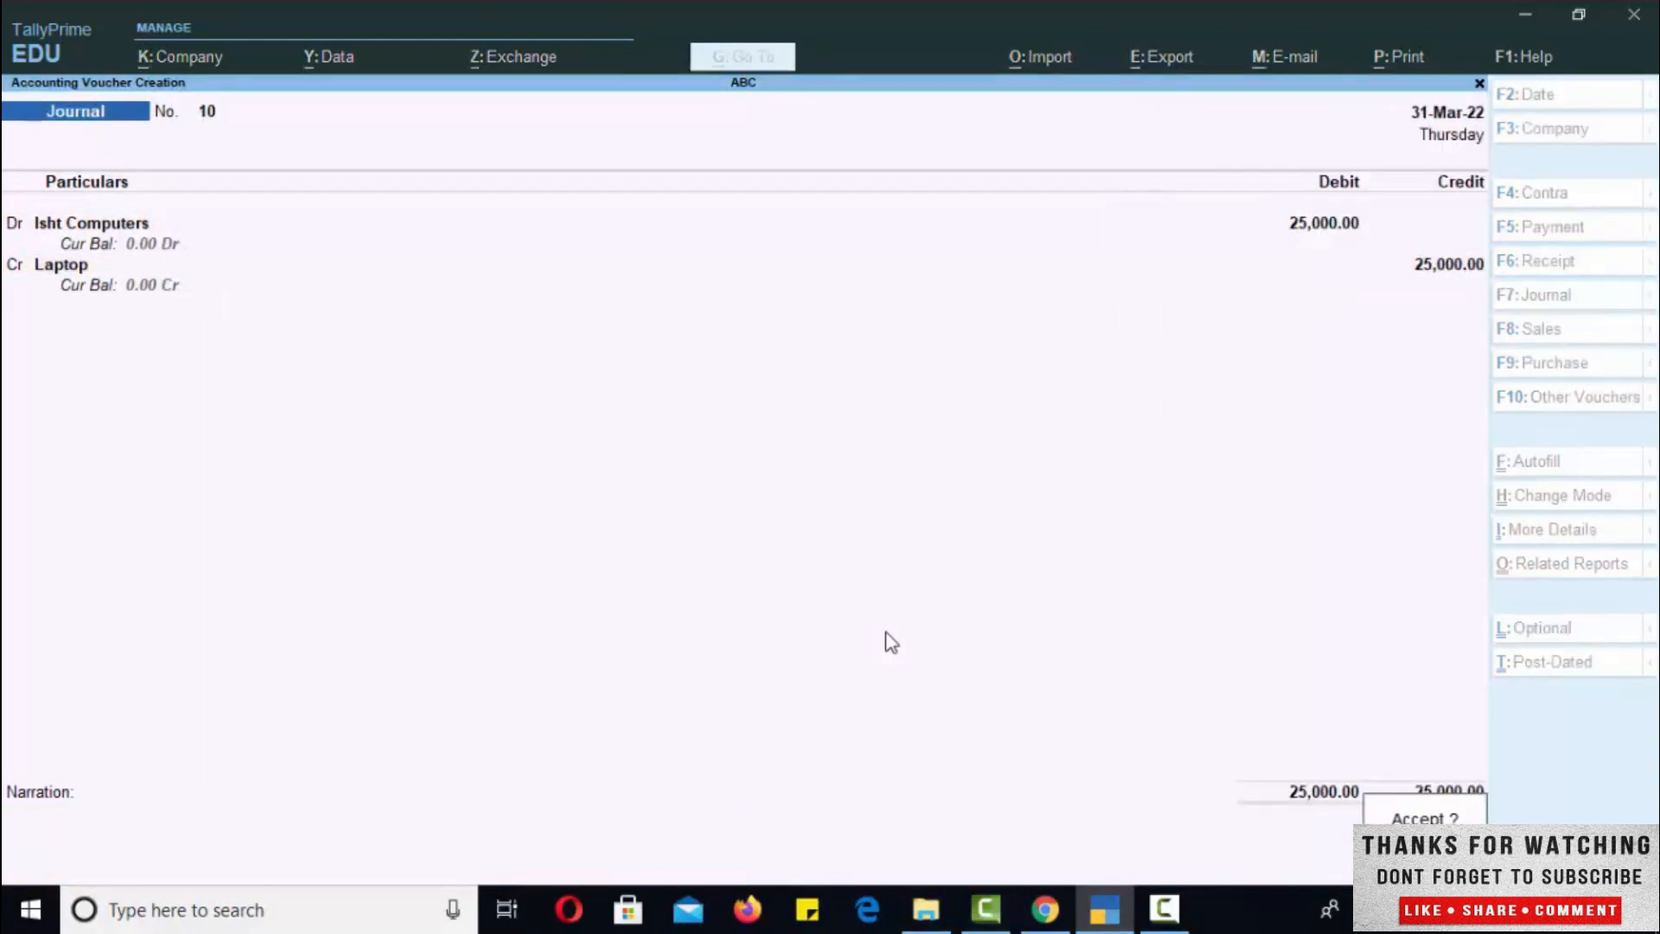
{"action": "key", "text": "Return"}
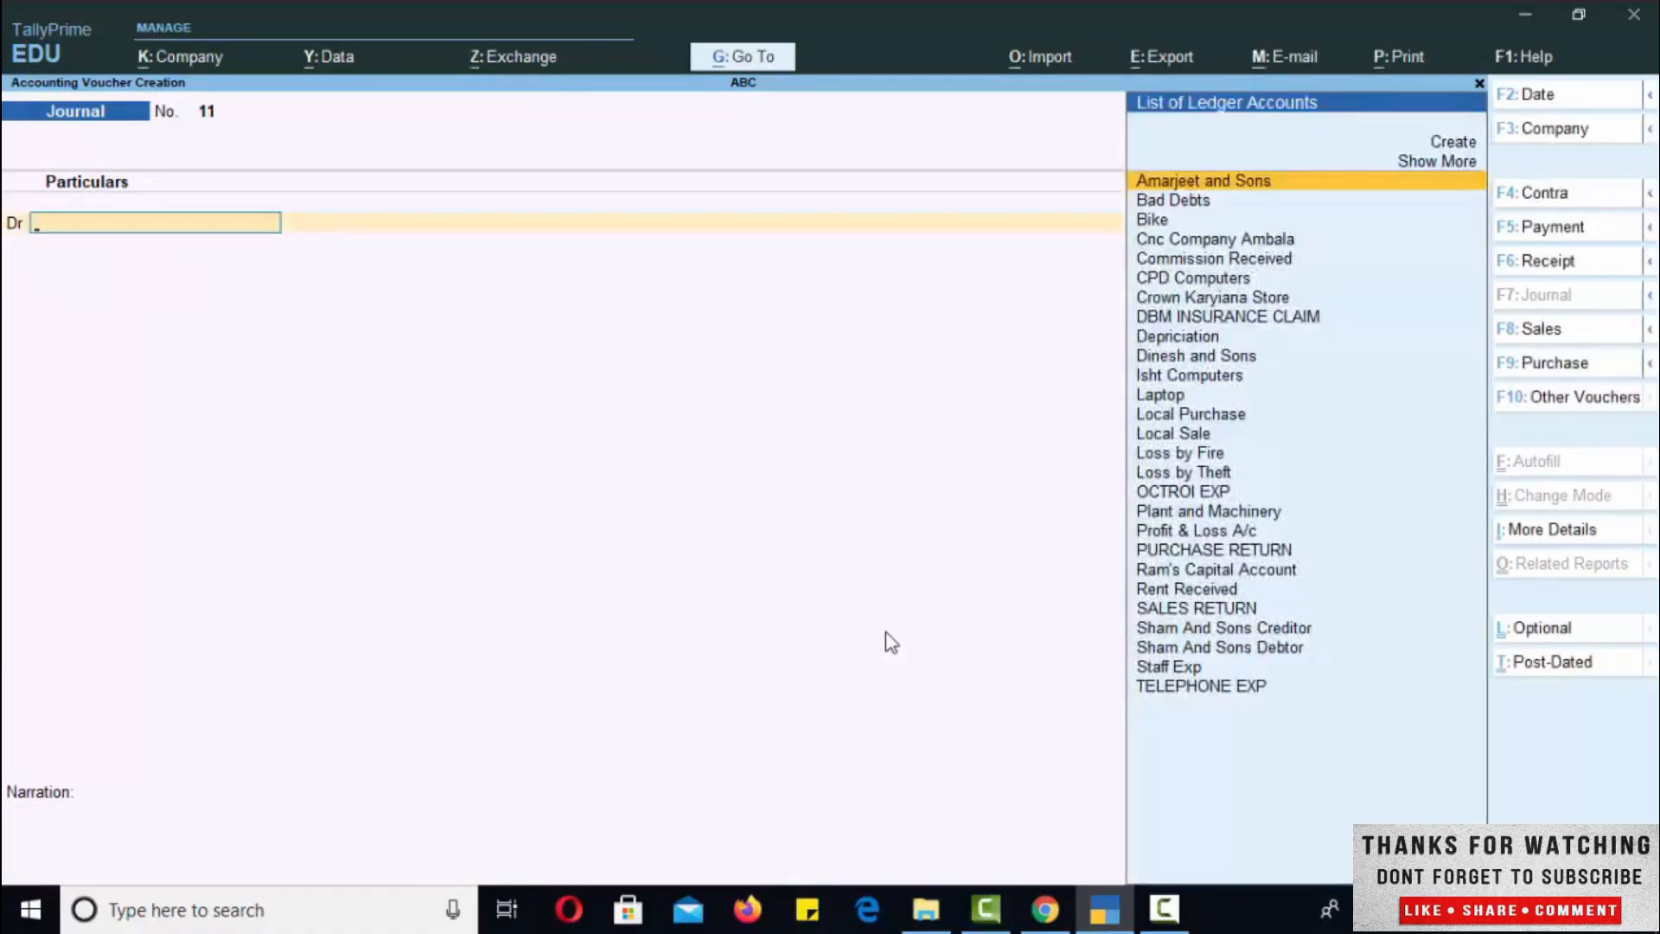
{"action": "key", "text": "Escape"}
{"action": "key", "text": "Return"}
Step: Check which creditors are listed under Sundry Creditors in the Balance Sheet's Current Liabilities
{"action": "key", "text": "Down"}
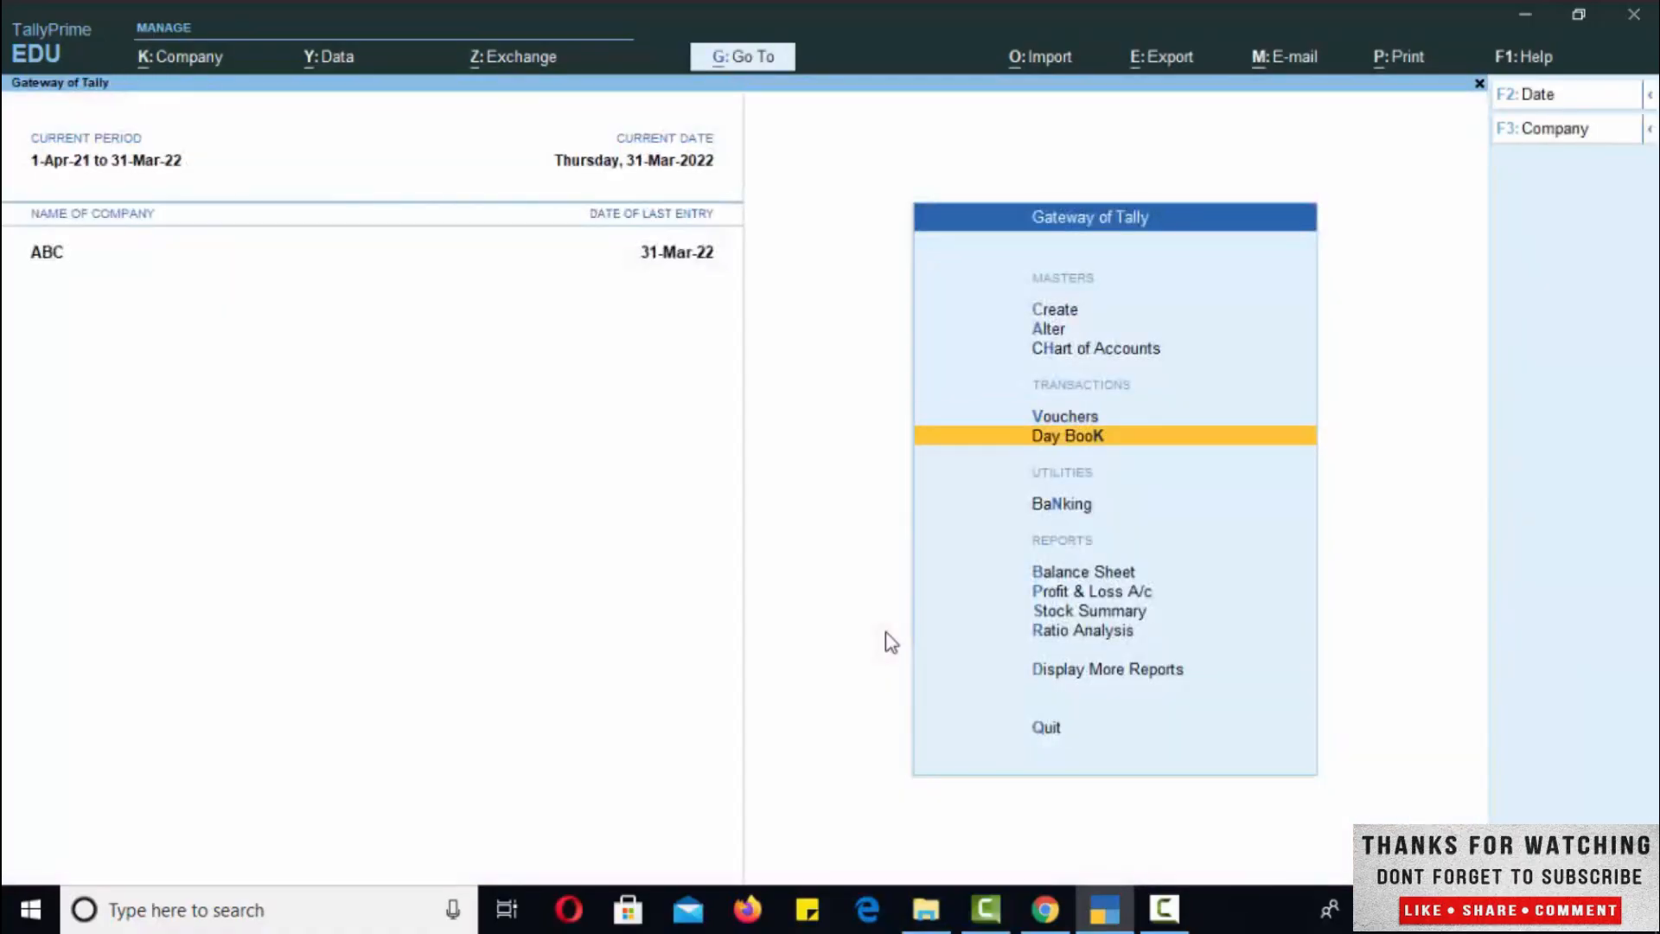
{"action": "key", "text": "Down"}
{"action": "key", "text": "Down"}
{"action": "key", "text": "Down"}
{"action": "key", "text": "Up"}
{"action": "key", "text": "Return"}
{"action": "key", "text": "Down"}
{"action": "key", "text": "Down"}
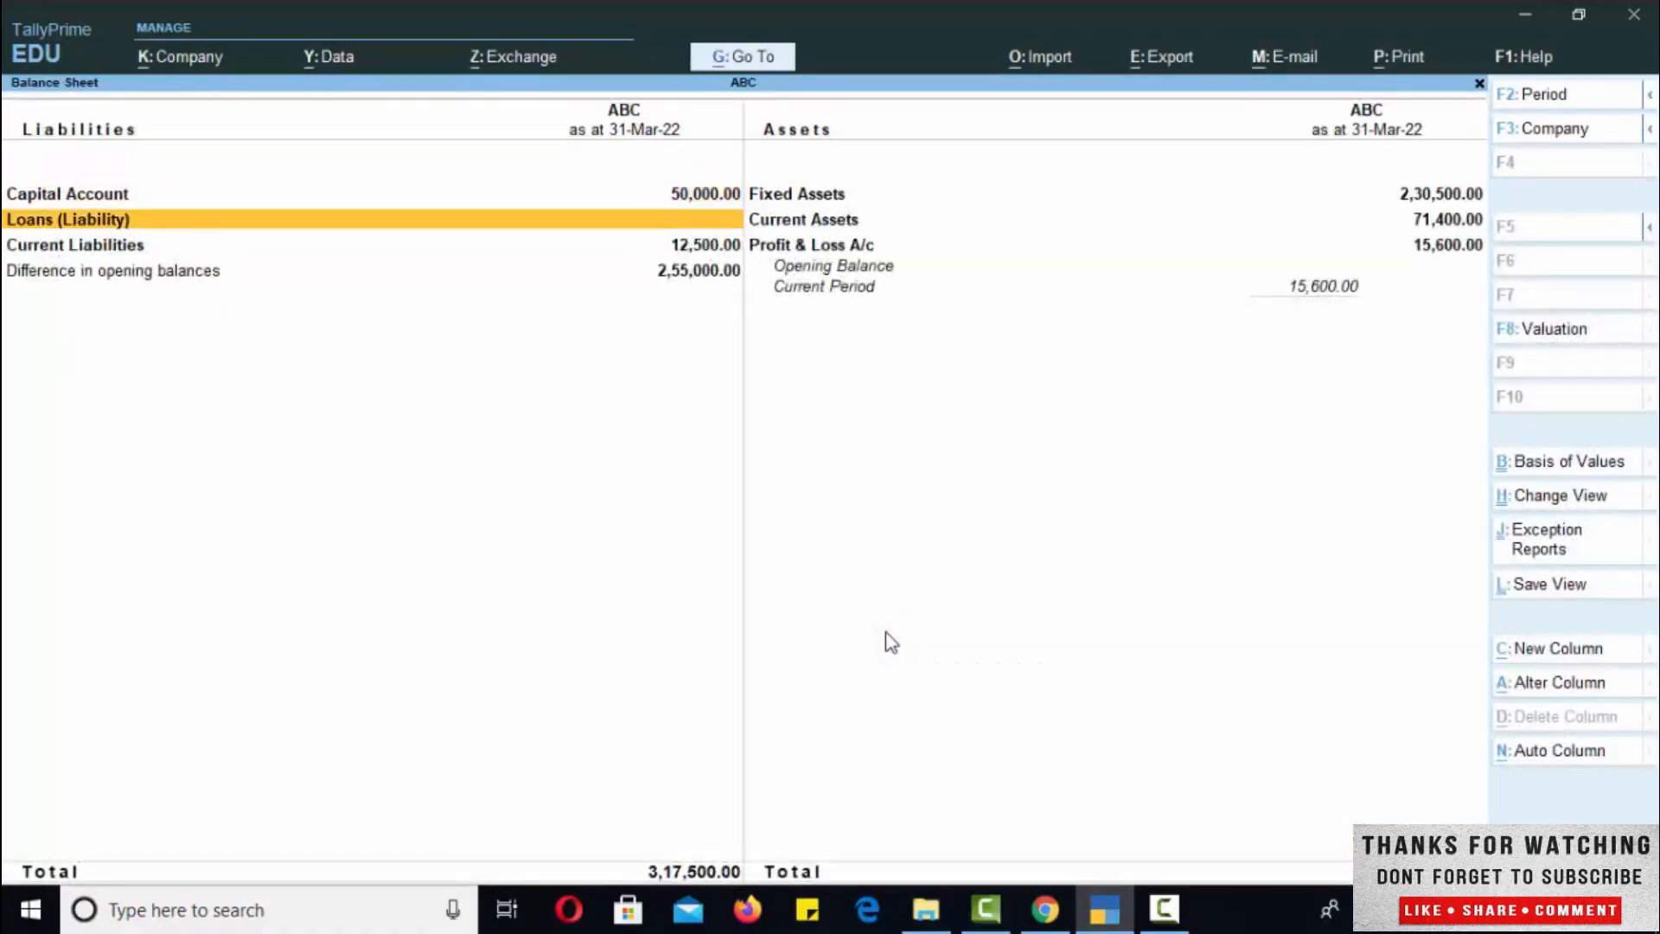
{"action": "key", "text": "Return"}
{"action": "key", "text": "Return"}
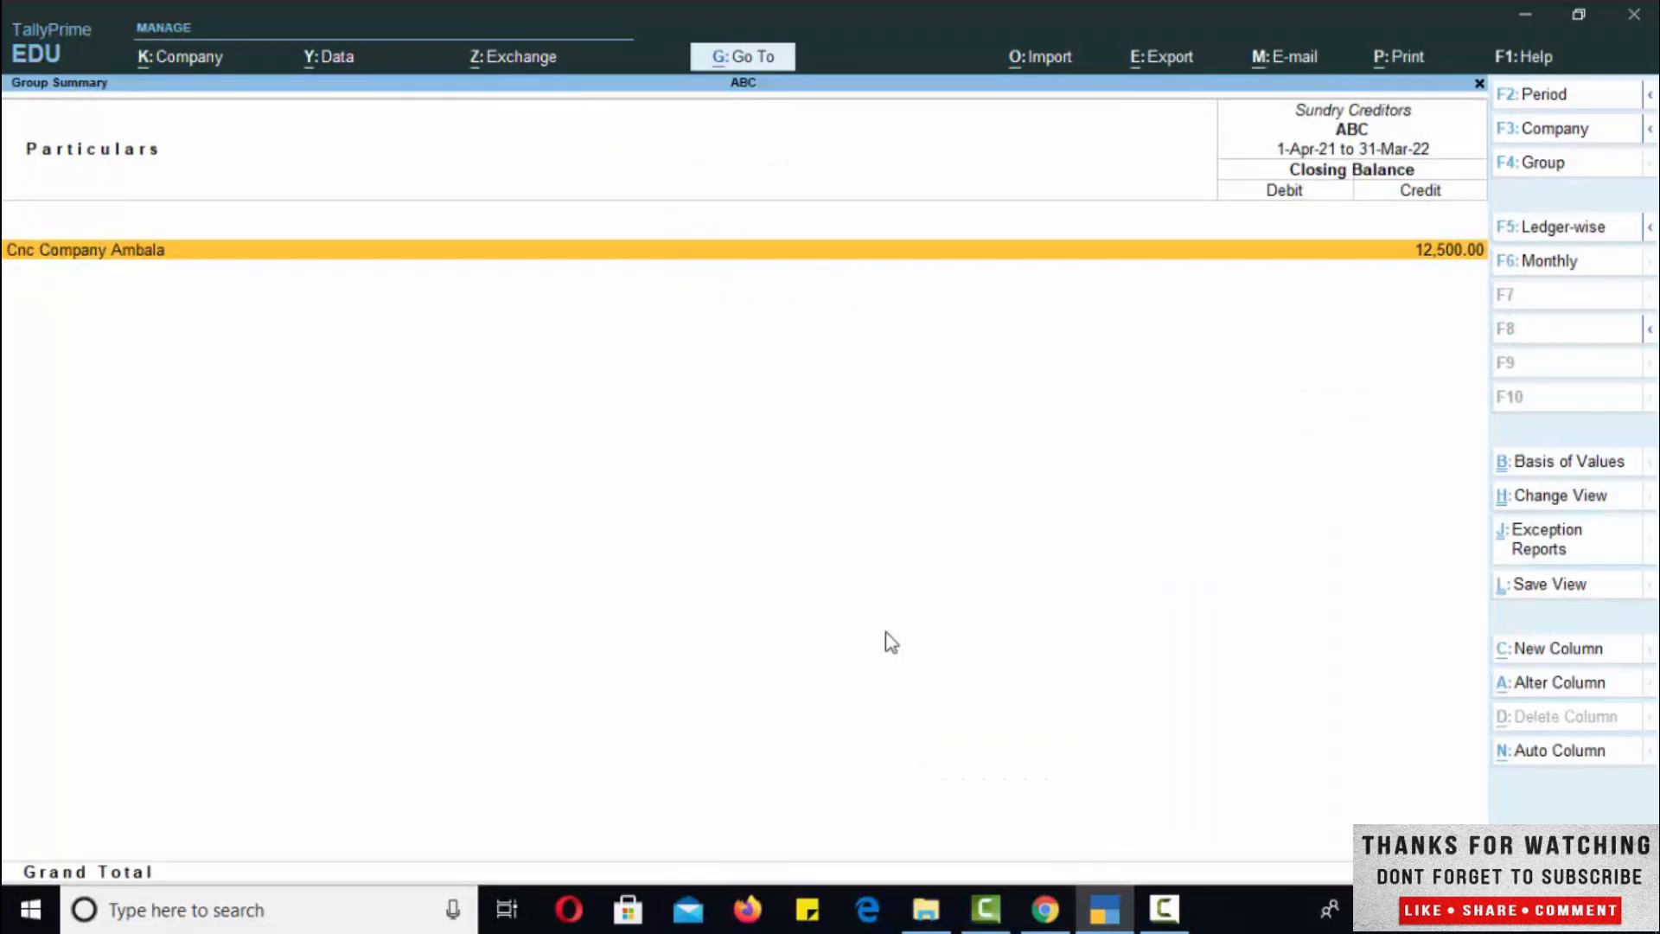
{"action": "key", "text": "Escape"}
{"action": "key", "text": "Escape"}
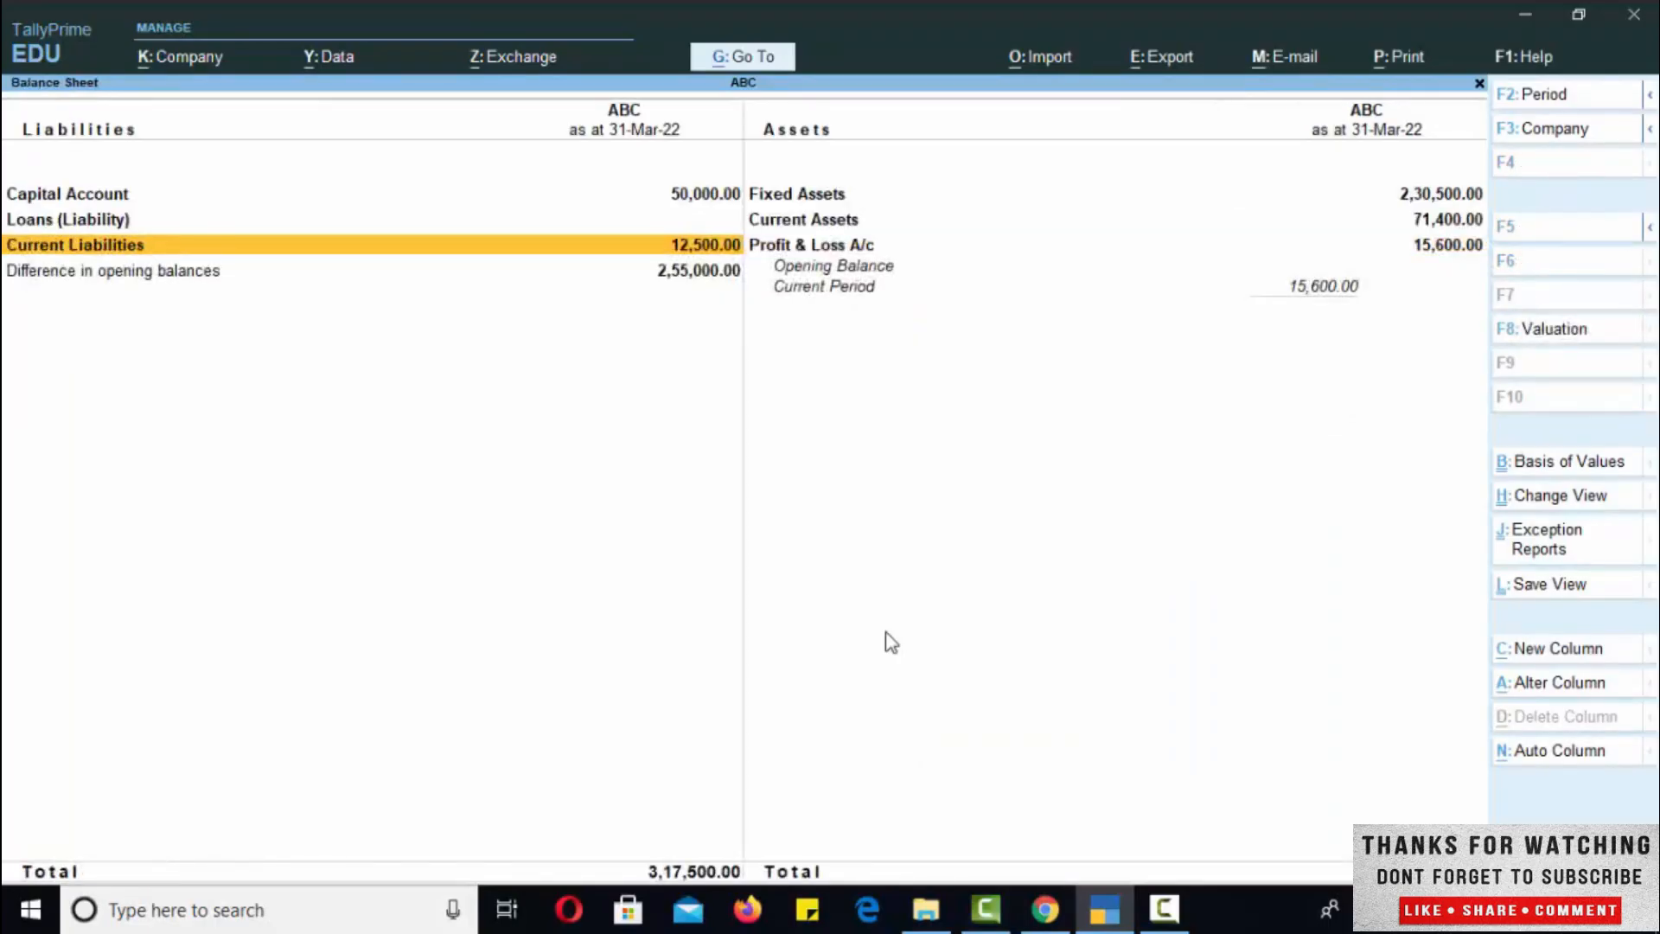
Step: Look into Current Assets and the Fixed Assets ledgers in the Balance Sheet, and return to the Gateway of Tally
{"action": "key", "text": "Right"}
{"action": "key", "text": "Up"}
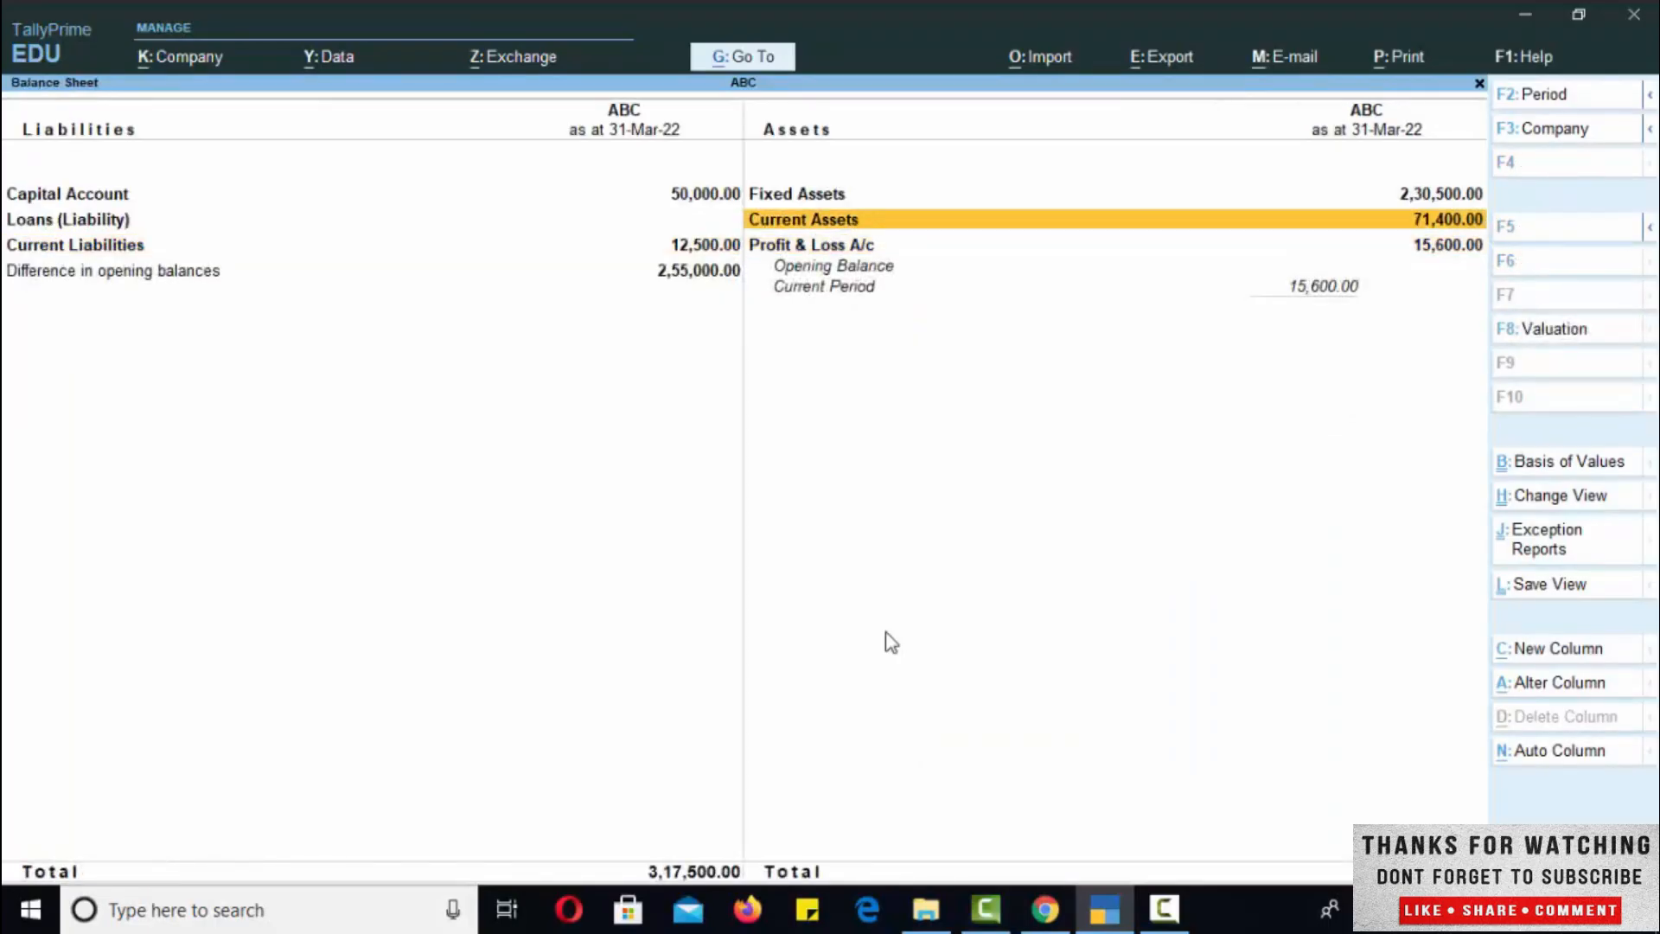
{"action": "key", "text": "Return"}
{"action": "key", "text": "Escape"}
{"action": "key", "text": "Up"}
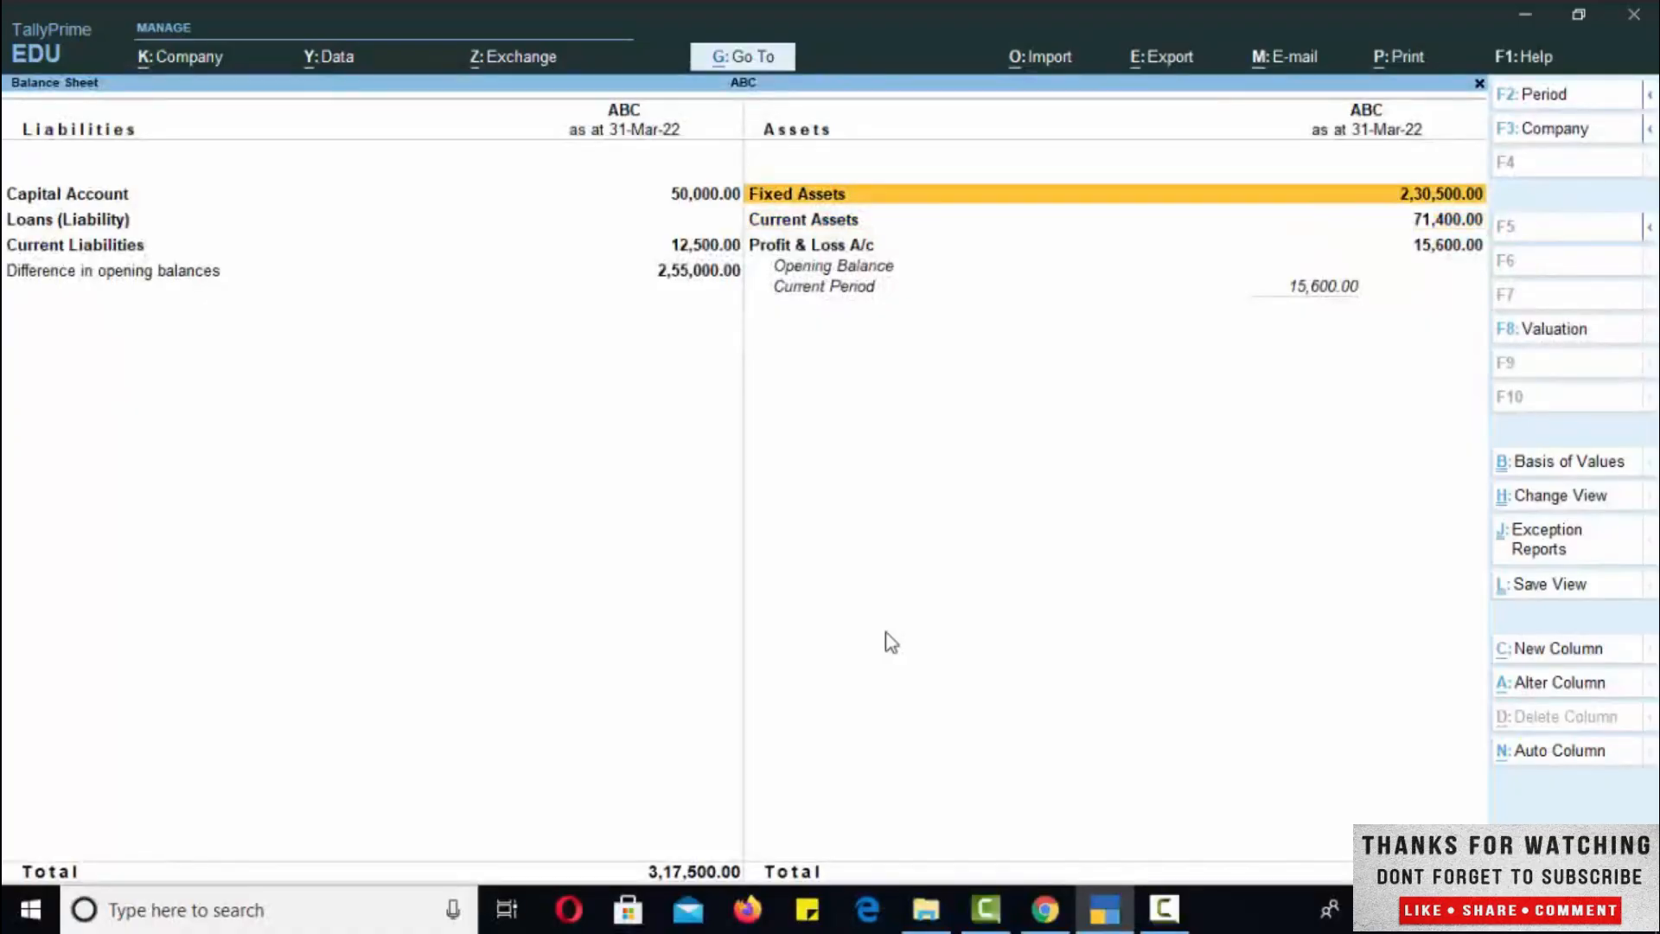
{"action": "key", "text": "Return"}
{"action": "key", "text": "Down"}
{"action": "key", "text": "Up"}
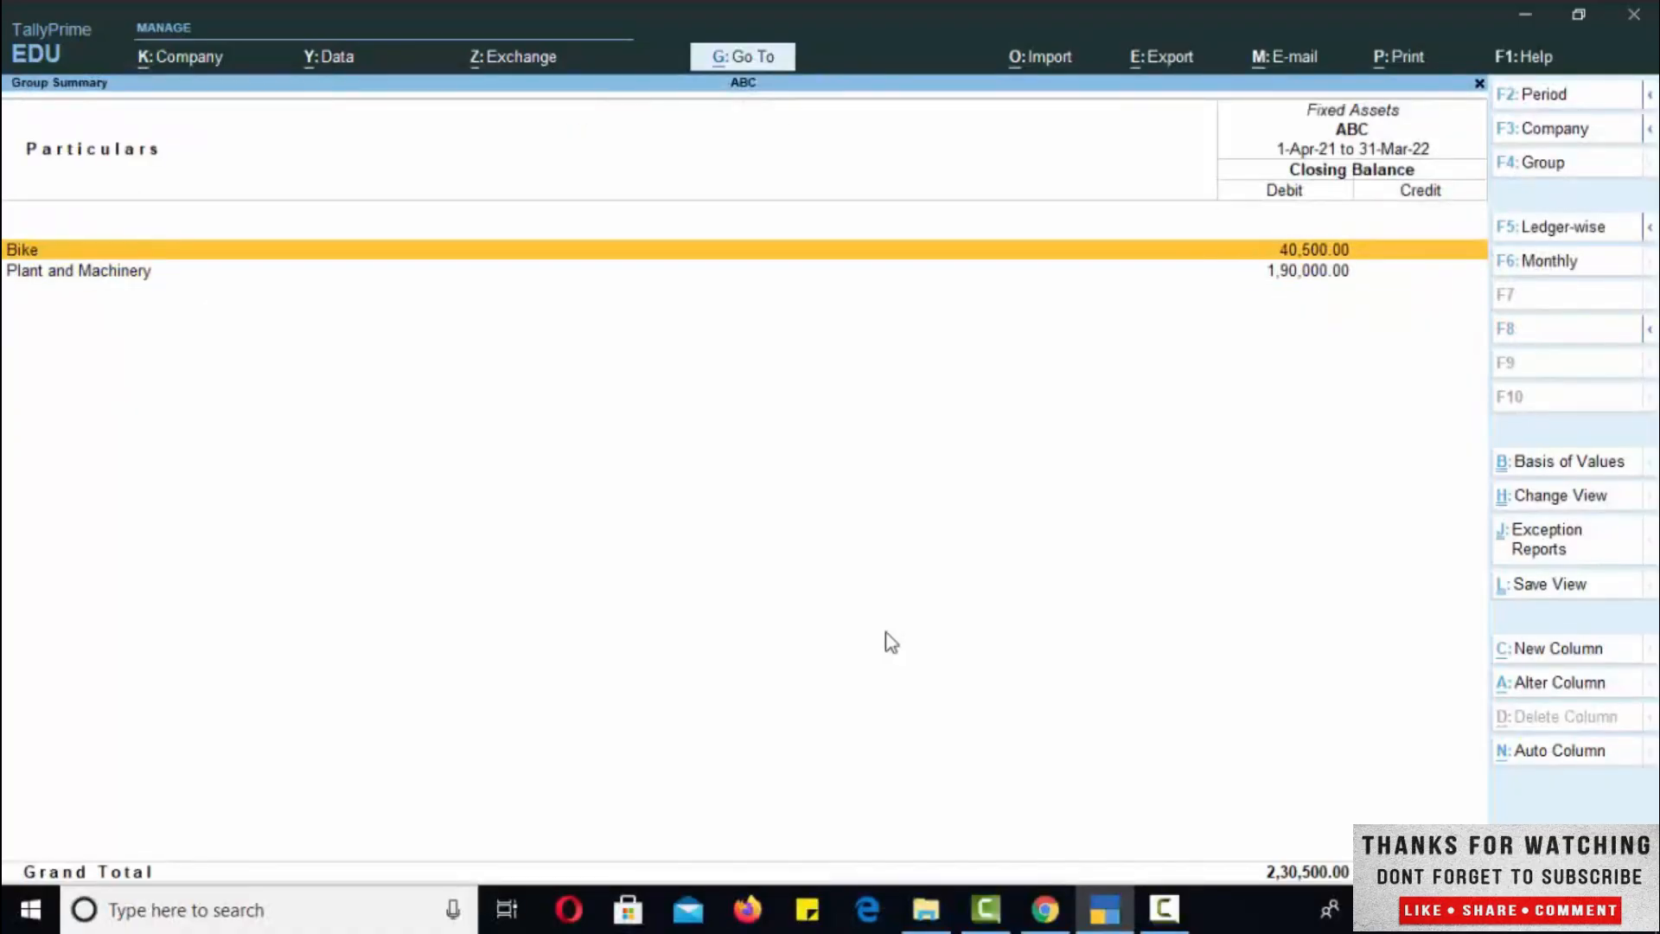
{"action": "key", "text": "Escape"}
{"action": "key", "text": "Escape"}
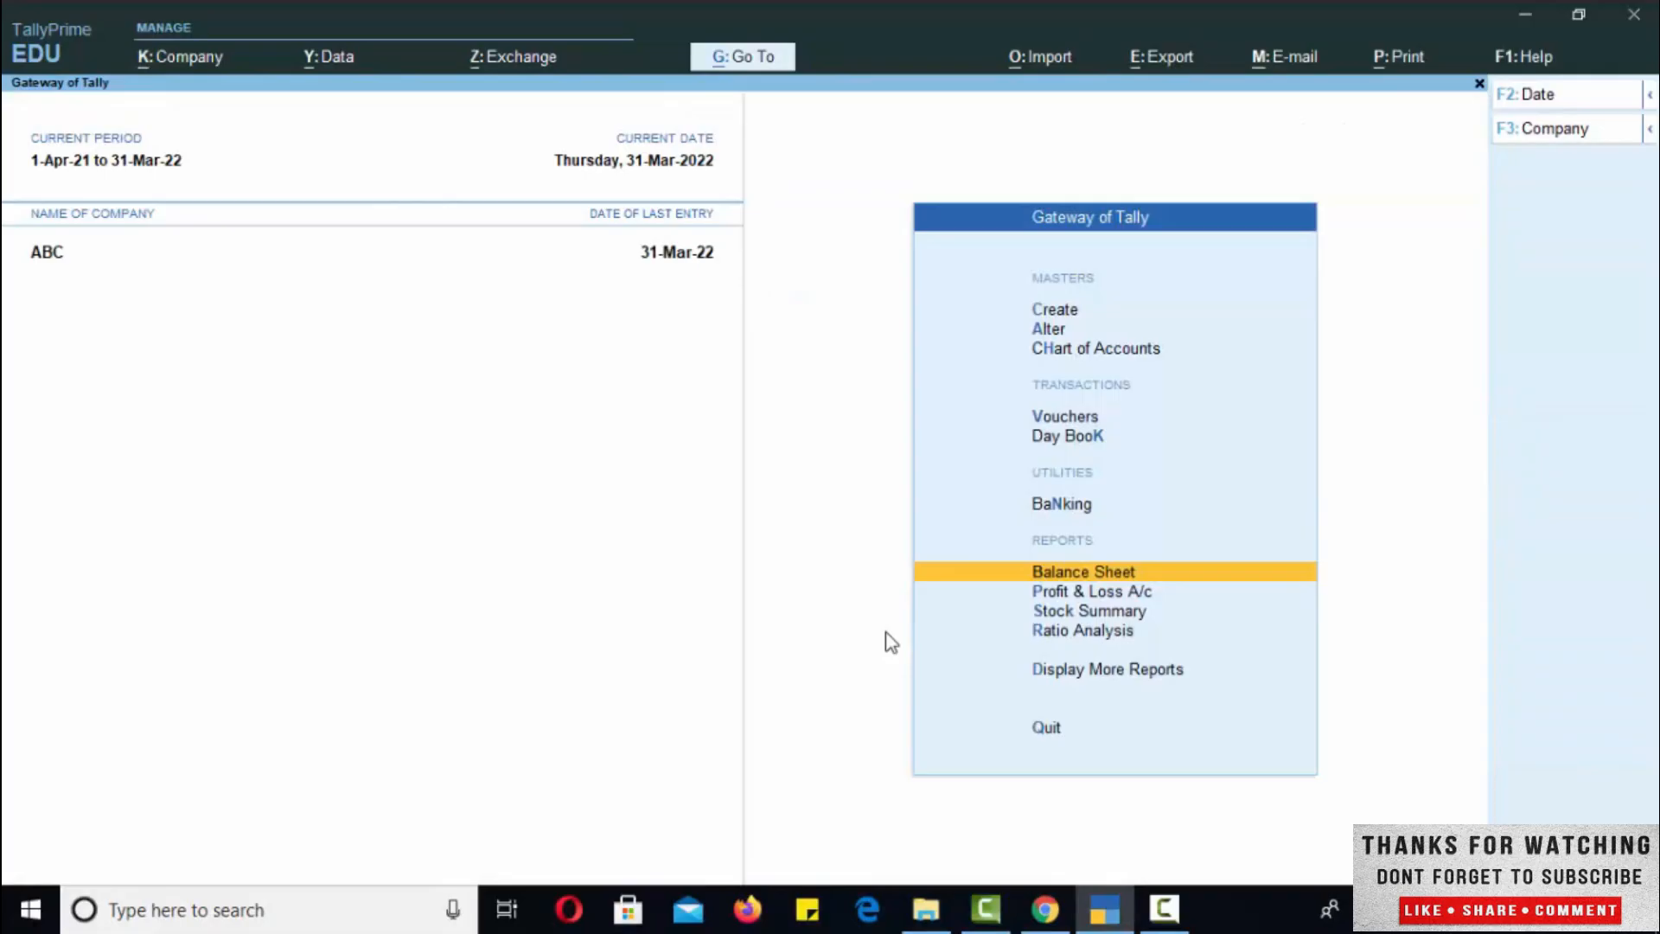
Step: Start another journal voucher and debit the Laptop ledger with 25,000
{"action": "key", "text": "Up"}
{"action": "key", "text": "Up"}
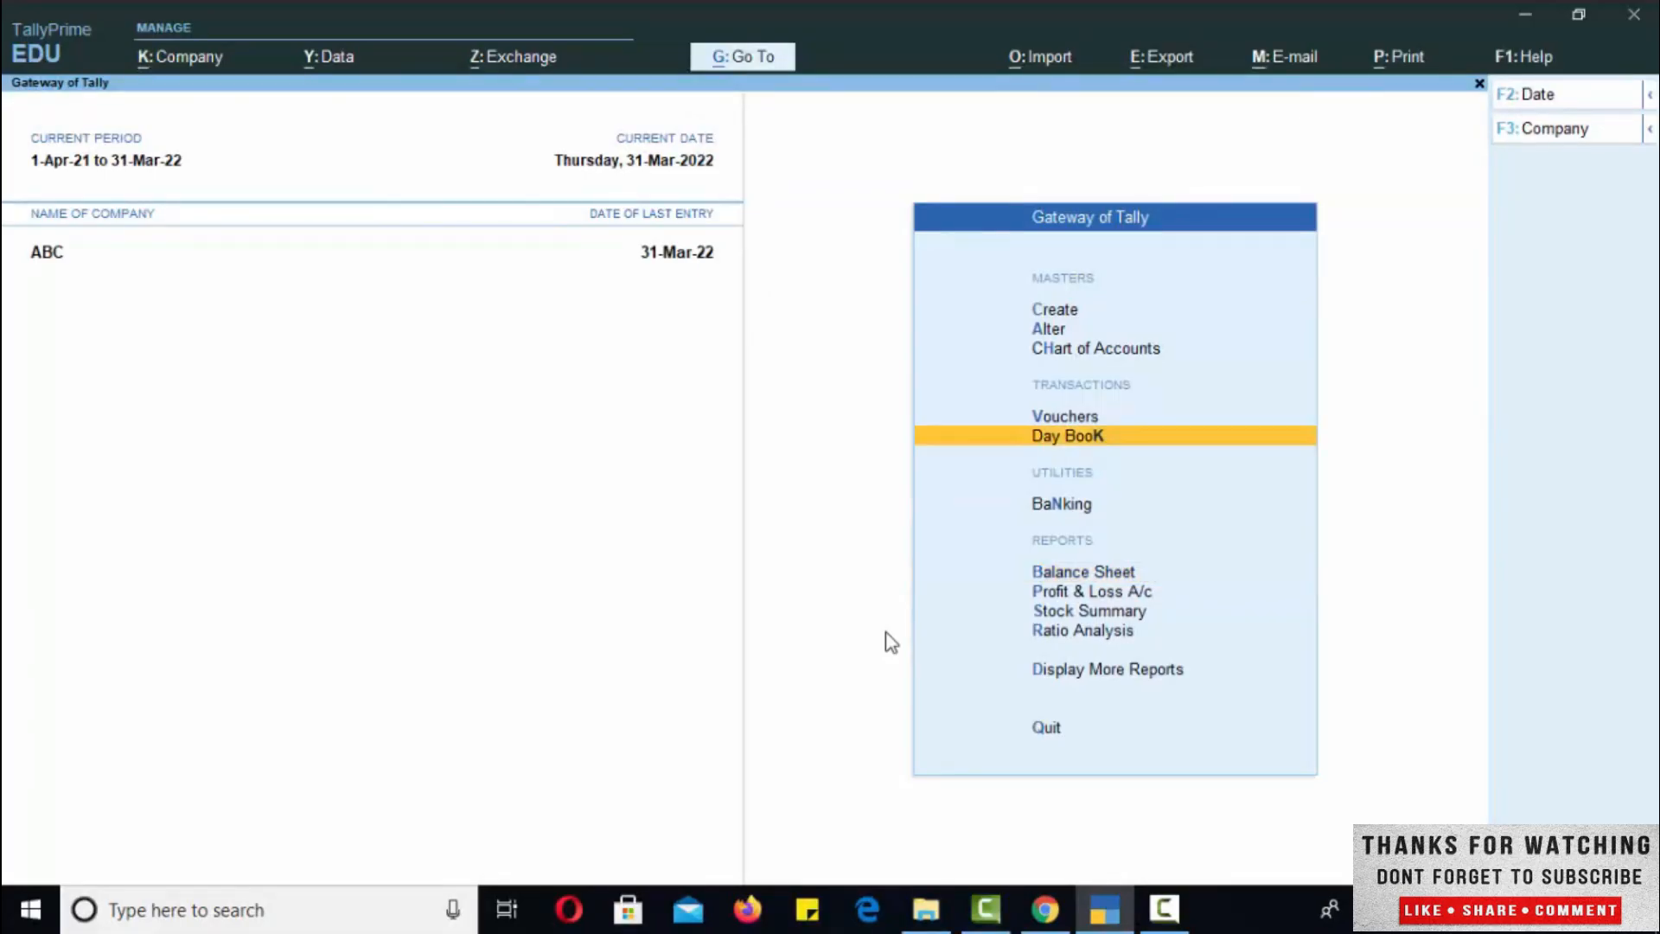
{"action": "key", "text": "Up"}
{"action": "key", "text": "Return"}
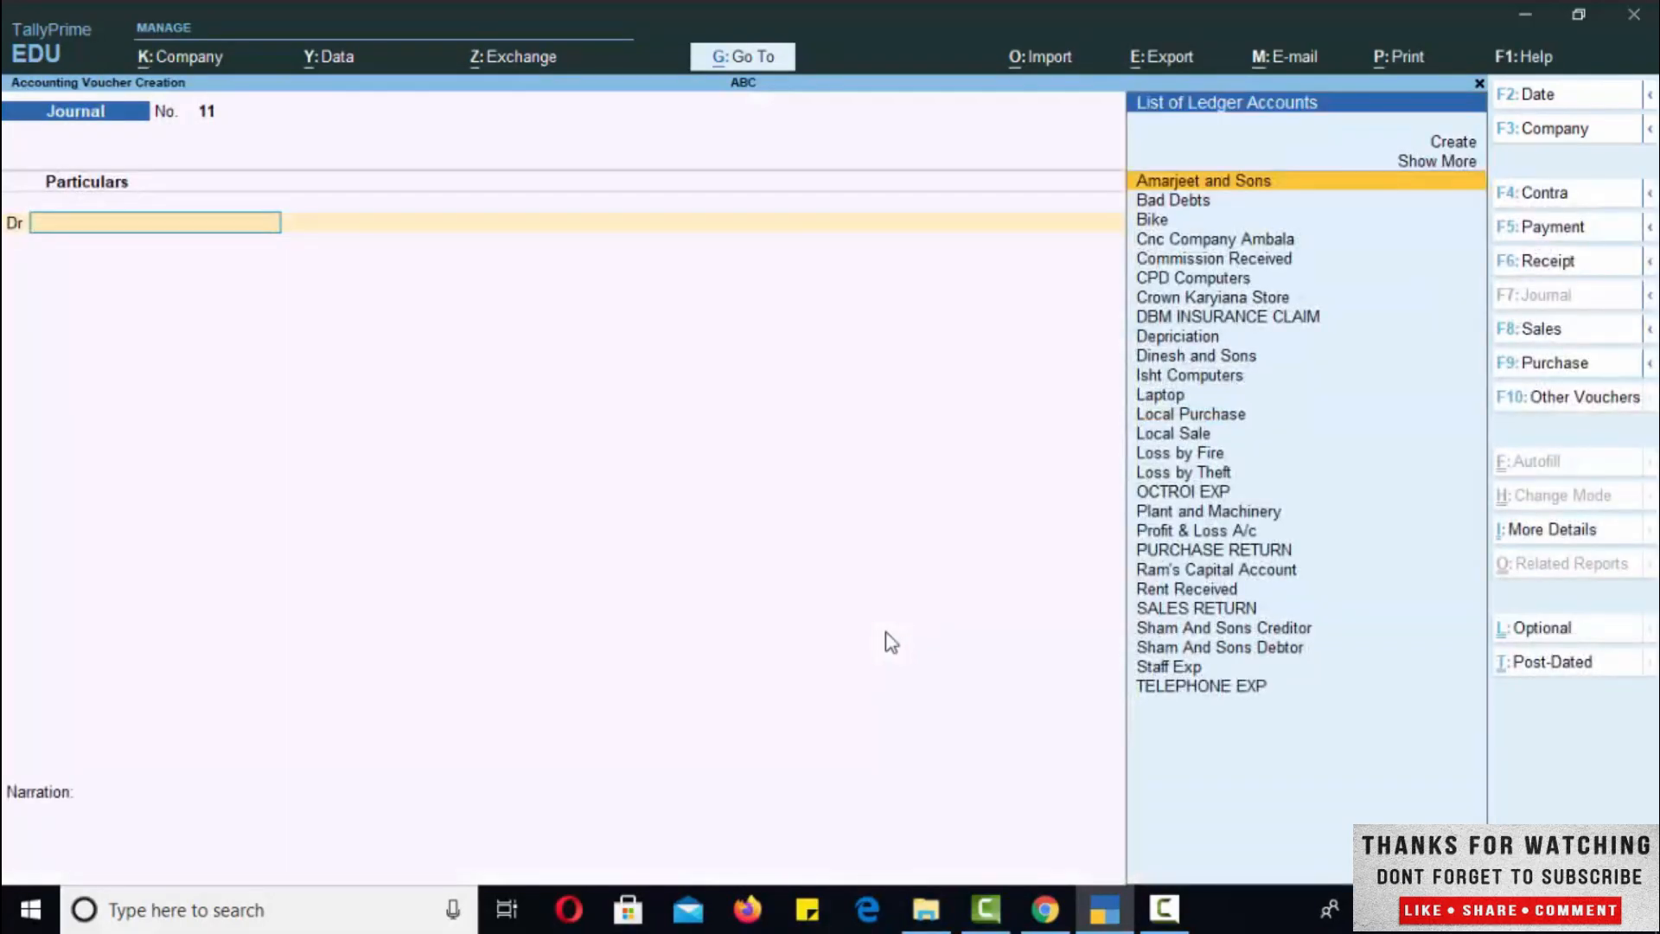
{"action": "type", "text": "lap"}
{"action": "key", "text": "Return"}
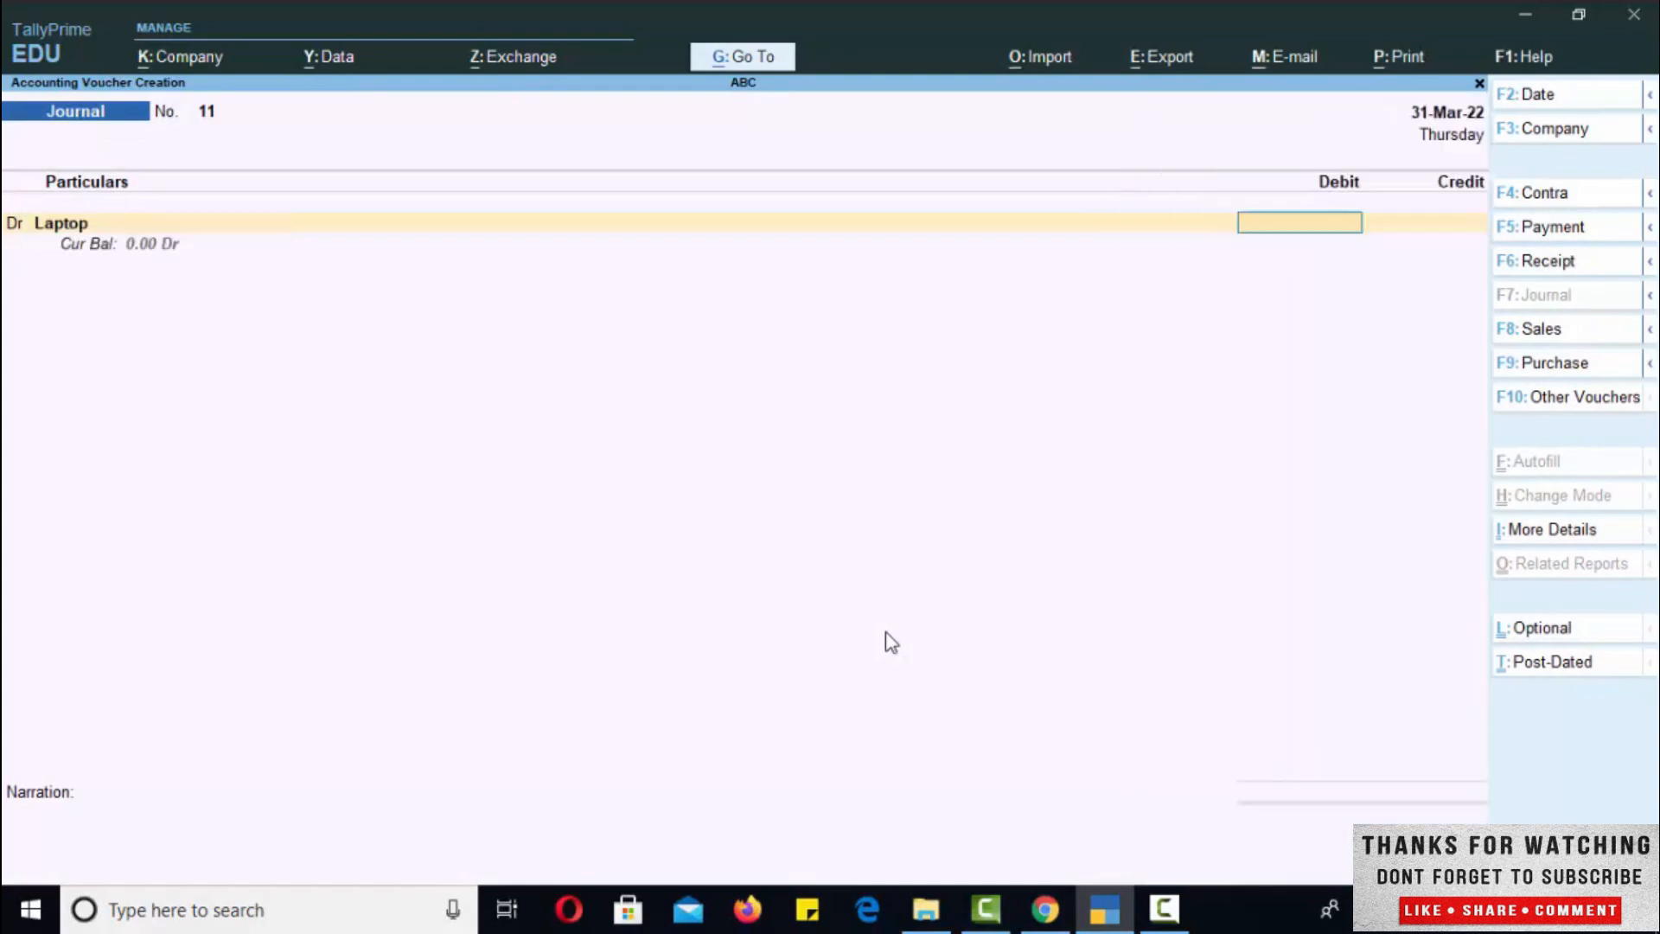
{"action": "type", "text": "2"}
{"action": "type", "text": "000"}
{"action": "key", "text": "Return"}
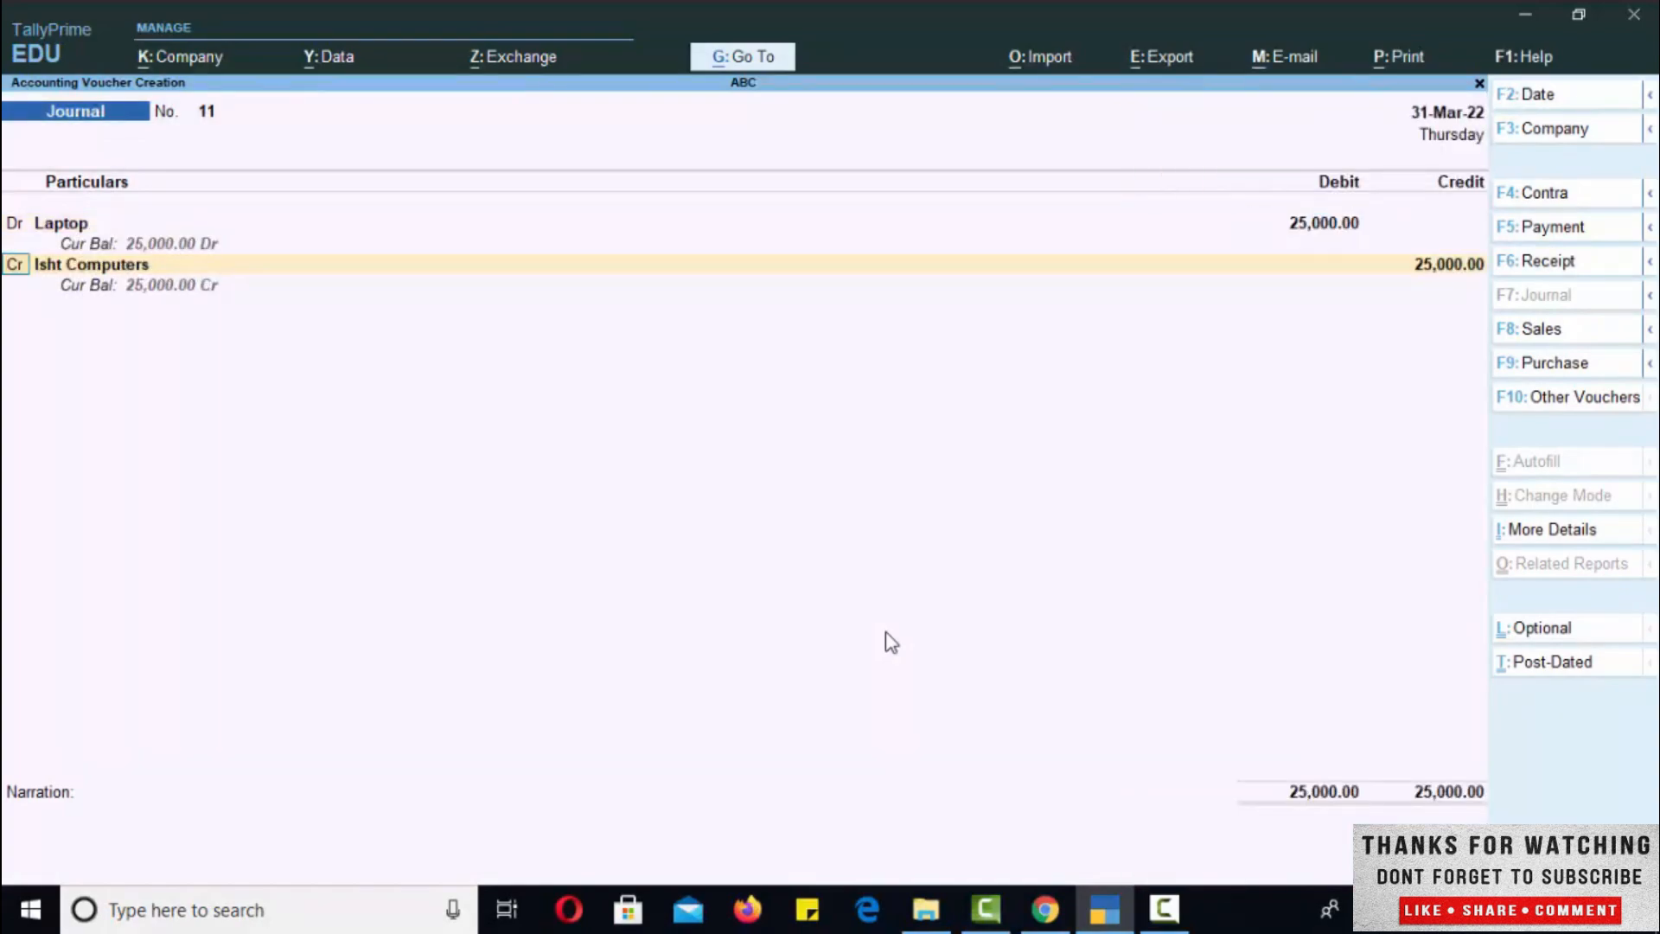
Step: Replace Isht Computers with CPD Computers as the credited ledger for 25,000
{"action": "key", "text": "Return"}
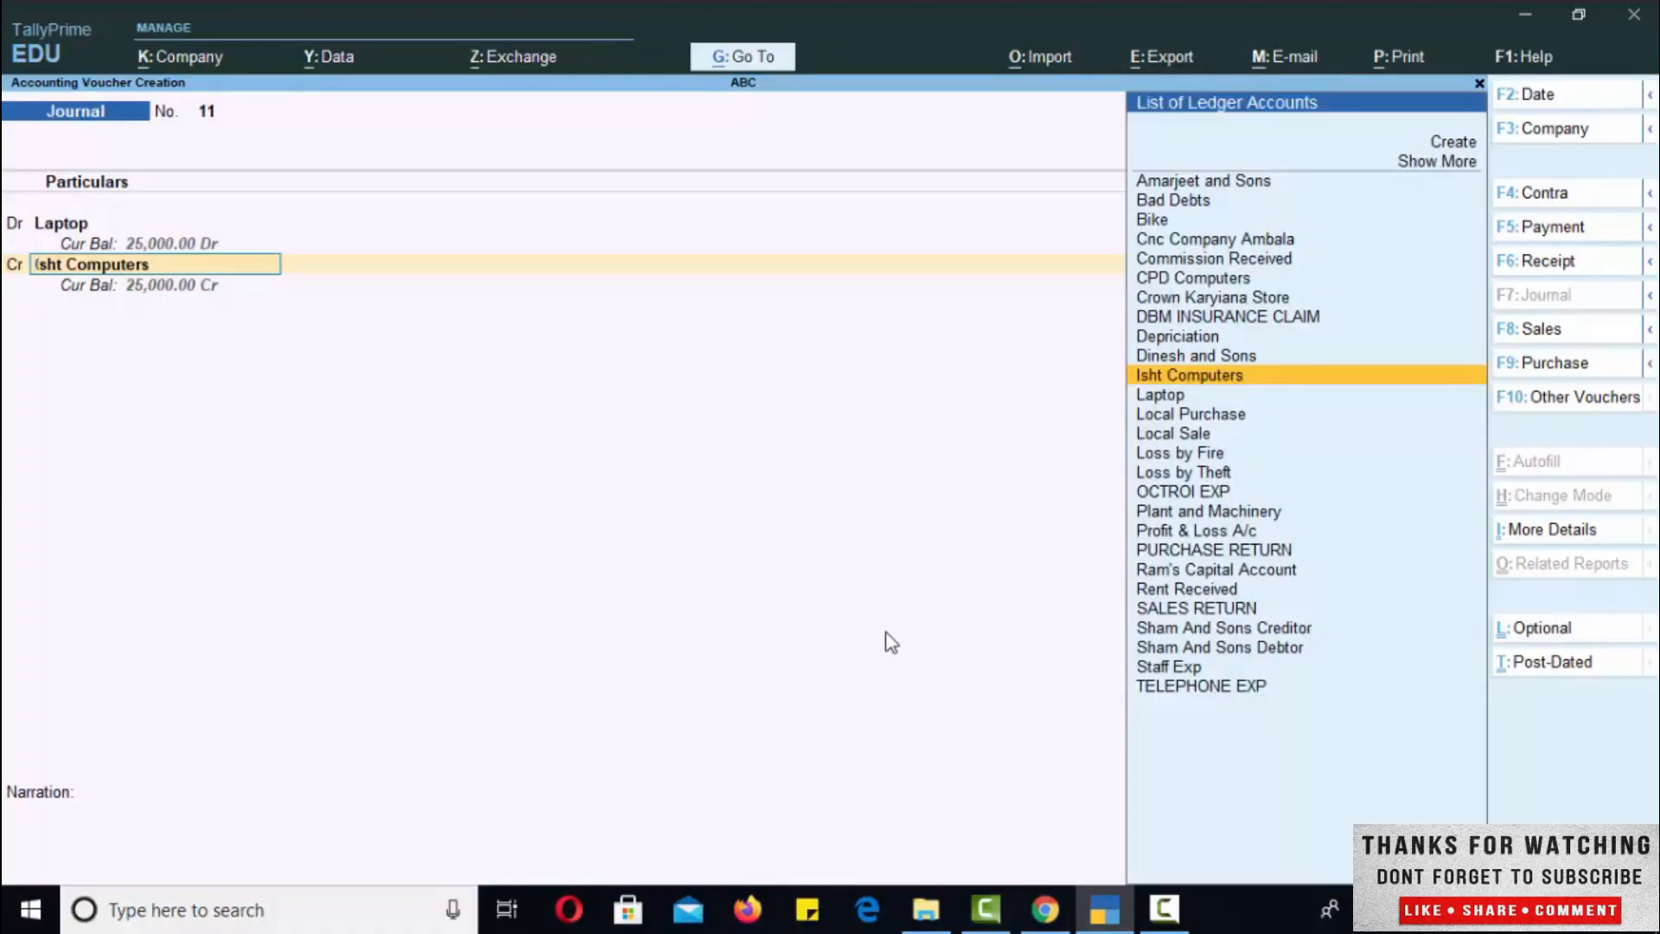
{"action": "type", "text": "Cp"}
{"action": "key", "text": "Return"}
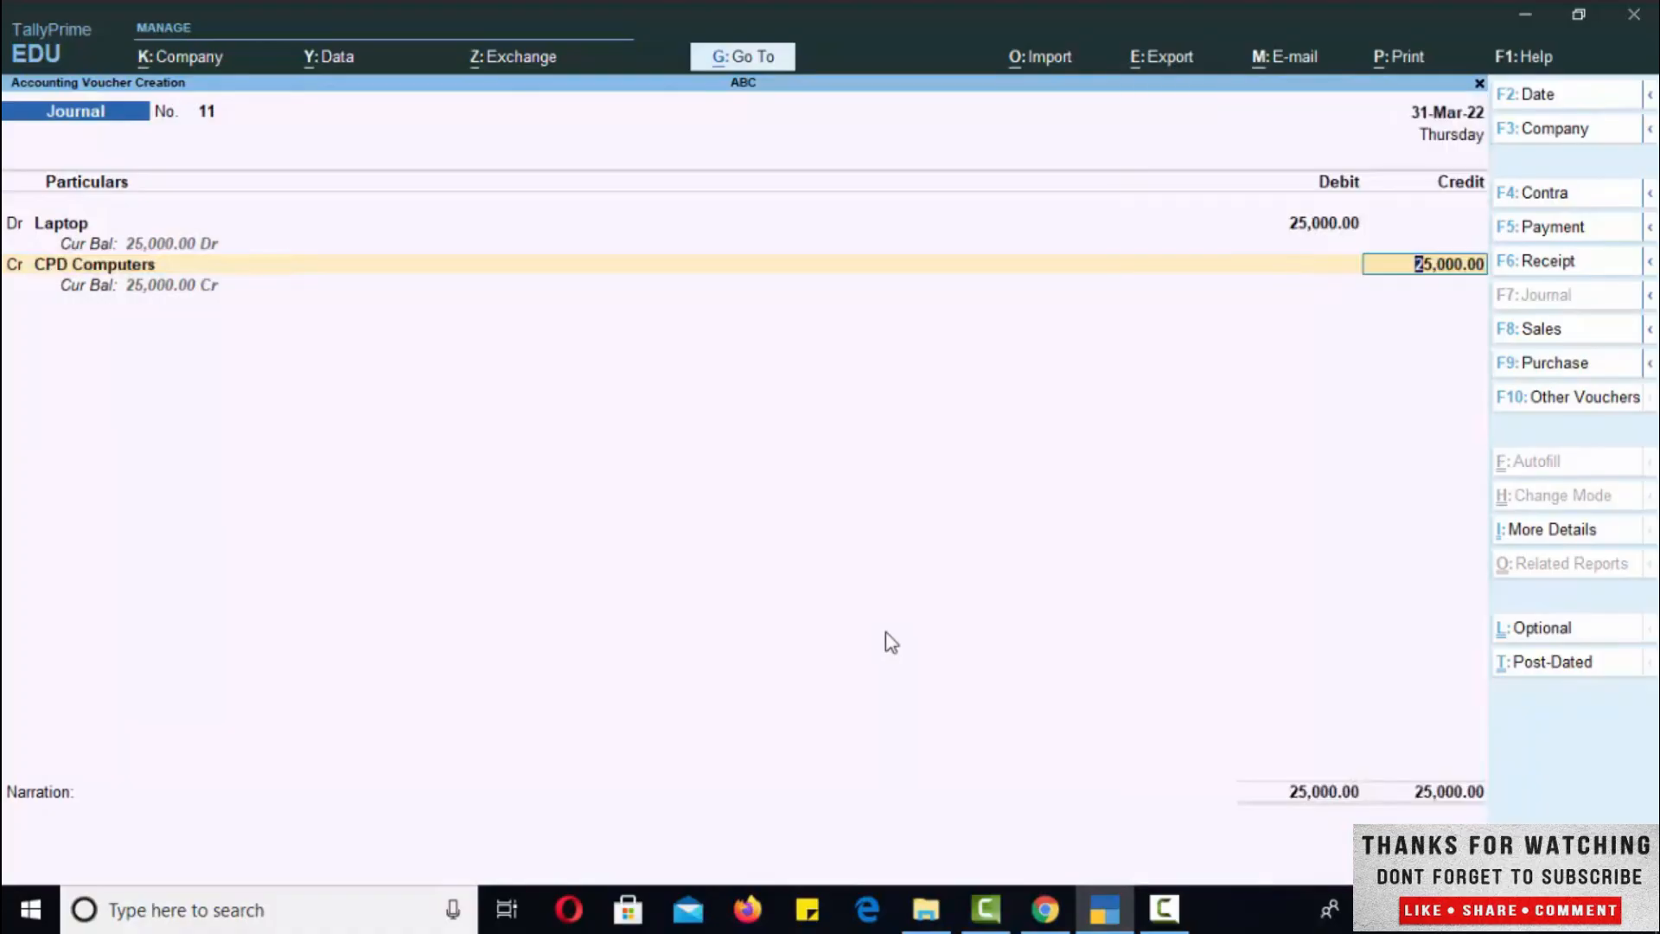
{"action": "key", "text": "Return"}
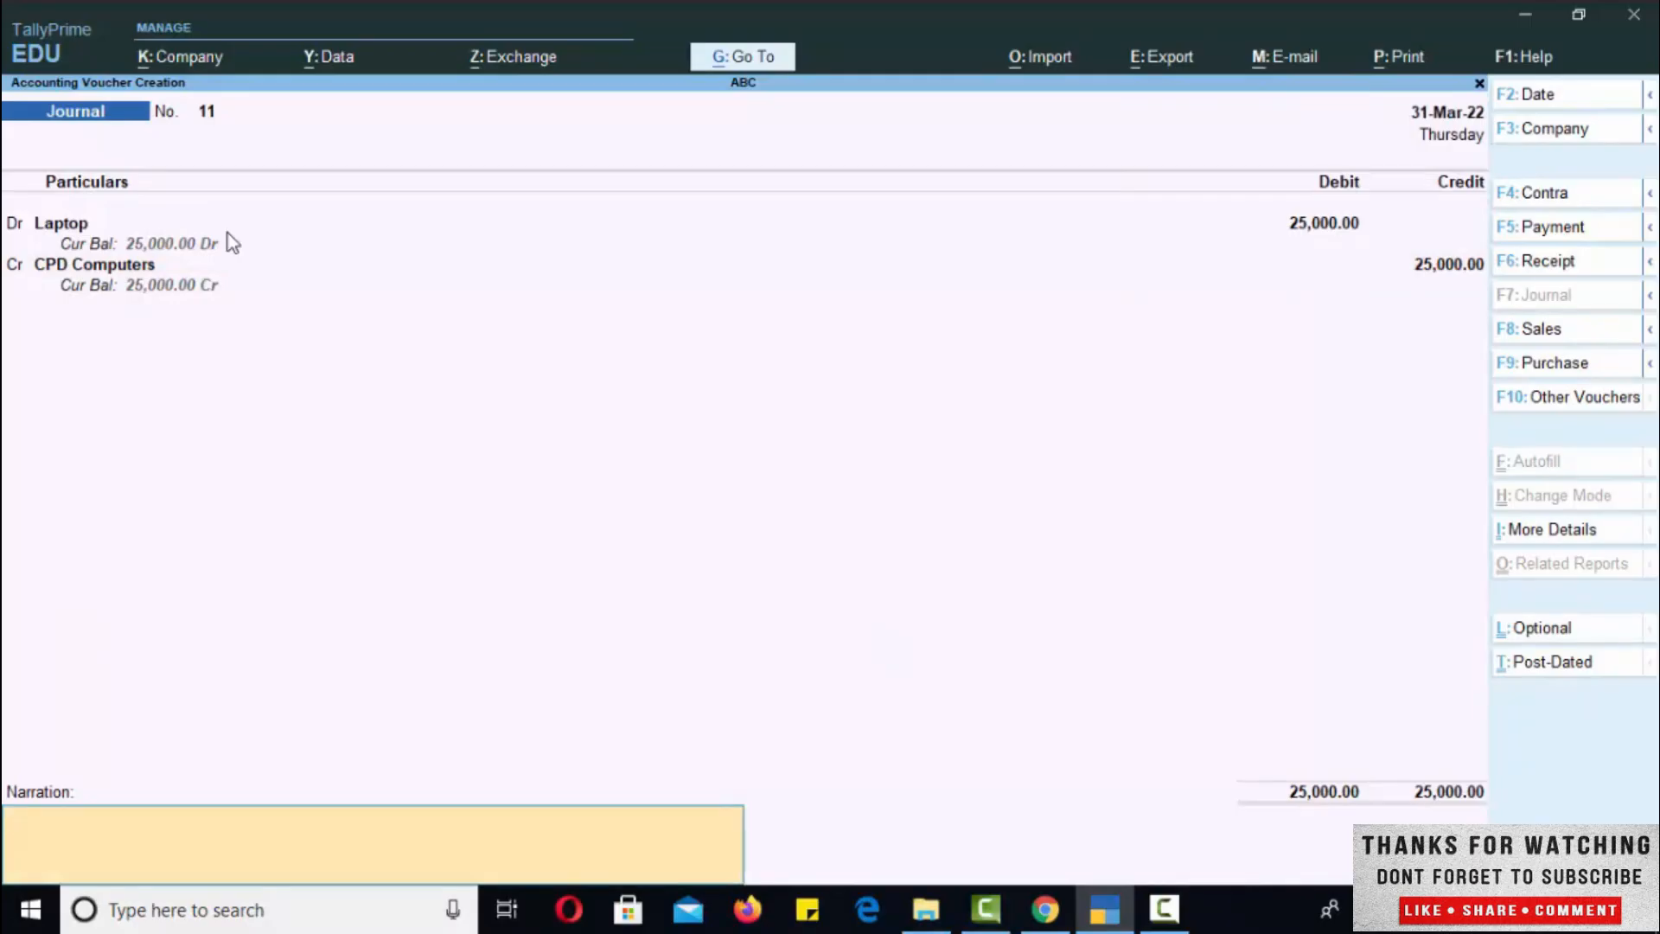
Step: Set the voucher date to 1-6-2021, save the journal voucher and return to the Gateway of Tally
{"action": "key", "text": "F2"}
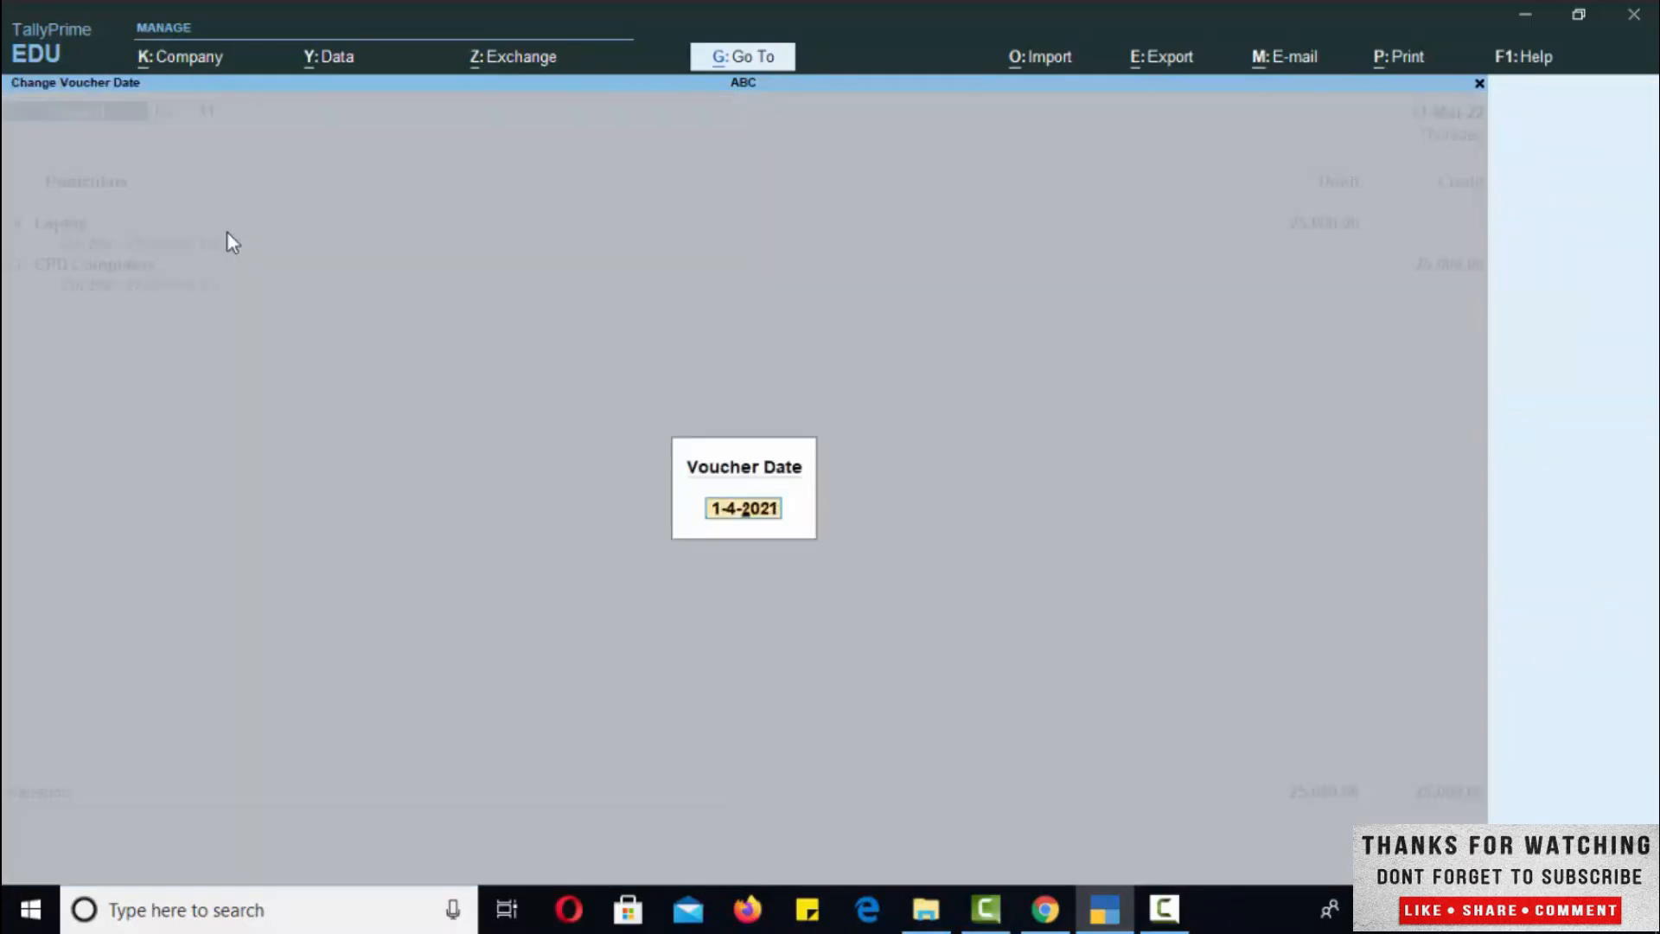
{"action": "type", "text": "1-6-2021"}
{"action": "key", "text": "Return"}
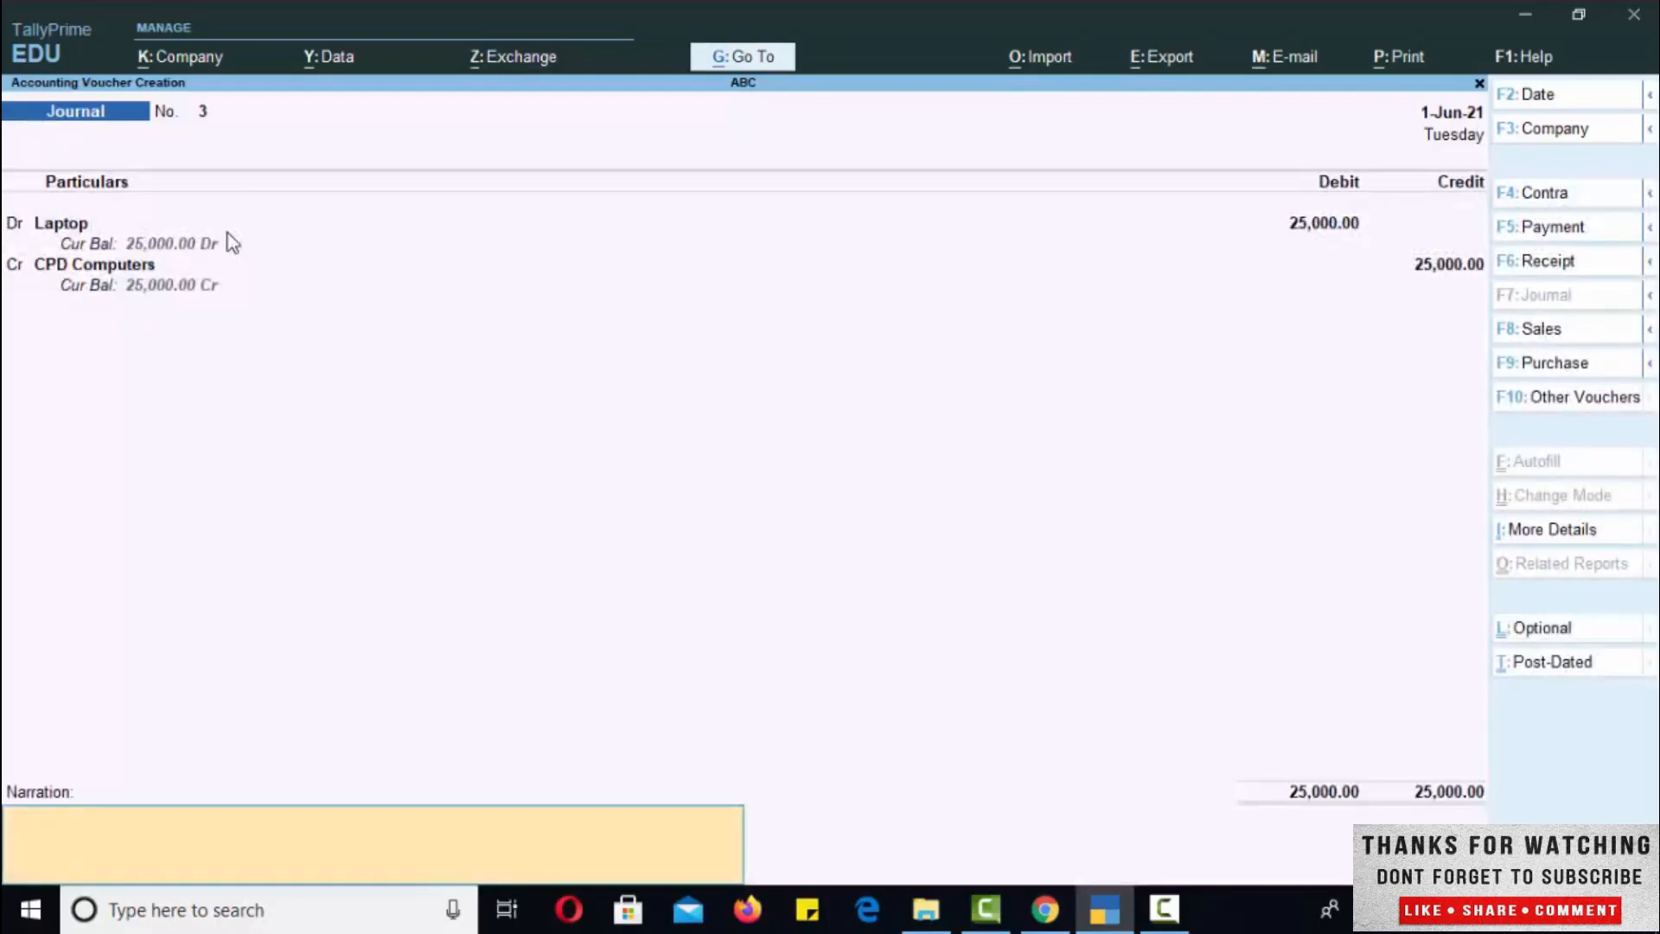
{"action": "key", "text": "Return"}
{"action": "key", "text": "Return"}
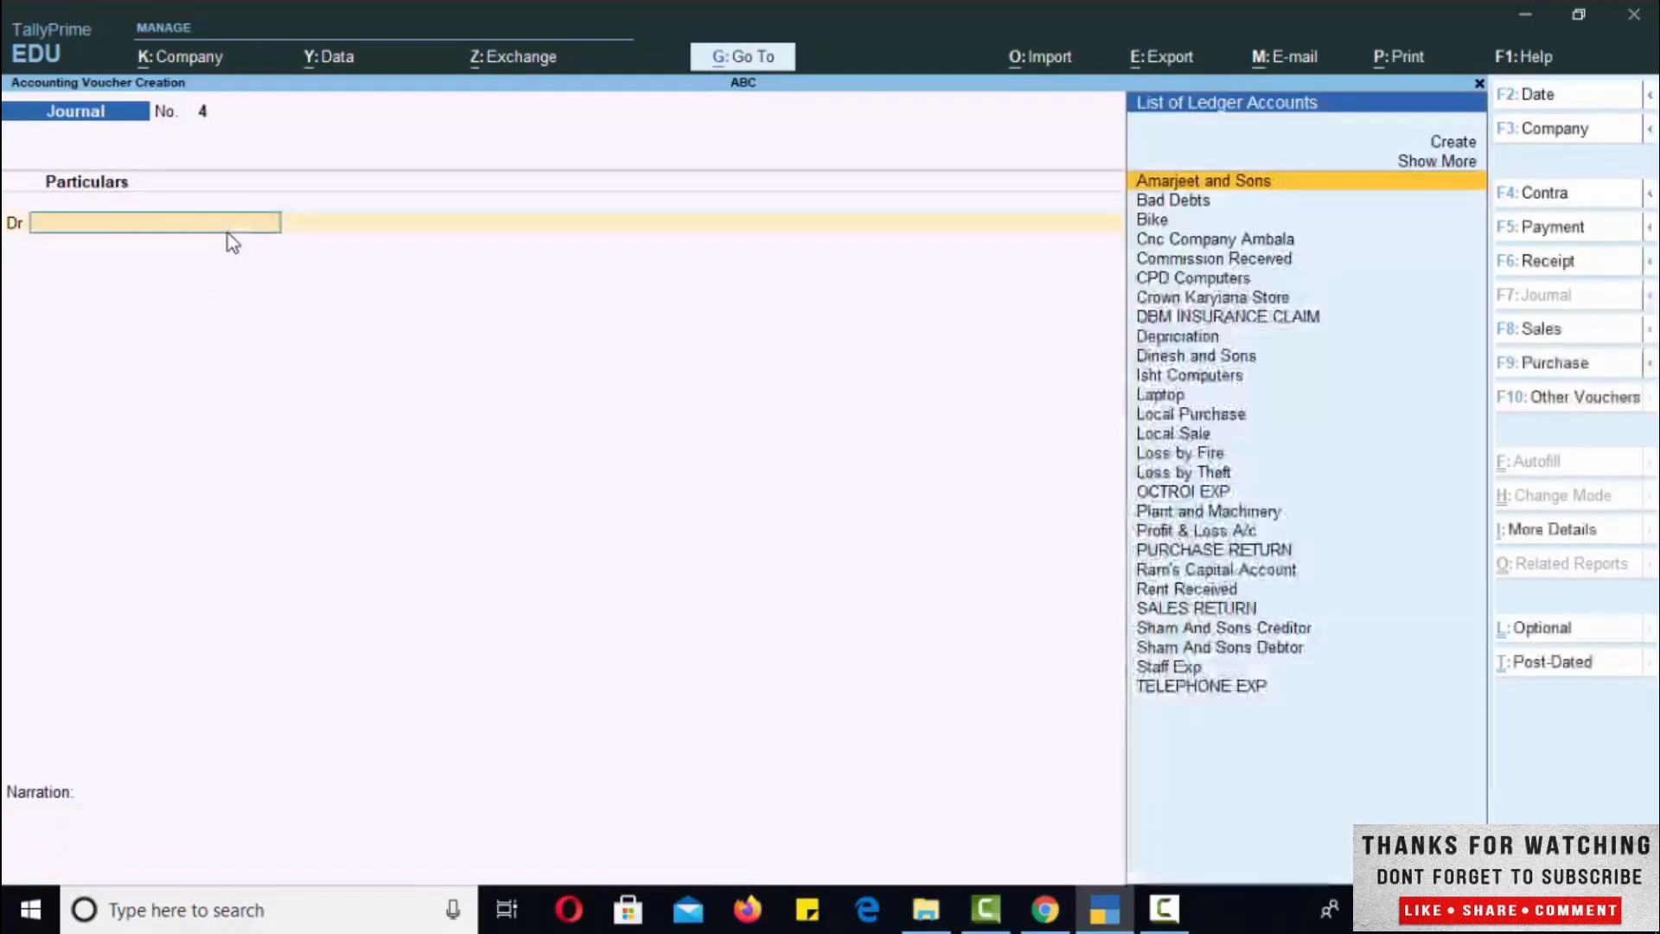
{"action": "key", "text": "Escape"}
{"action": "key", "text": "Return"}
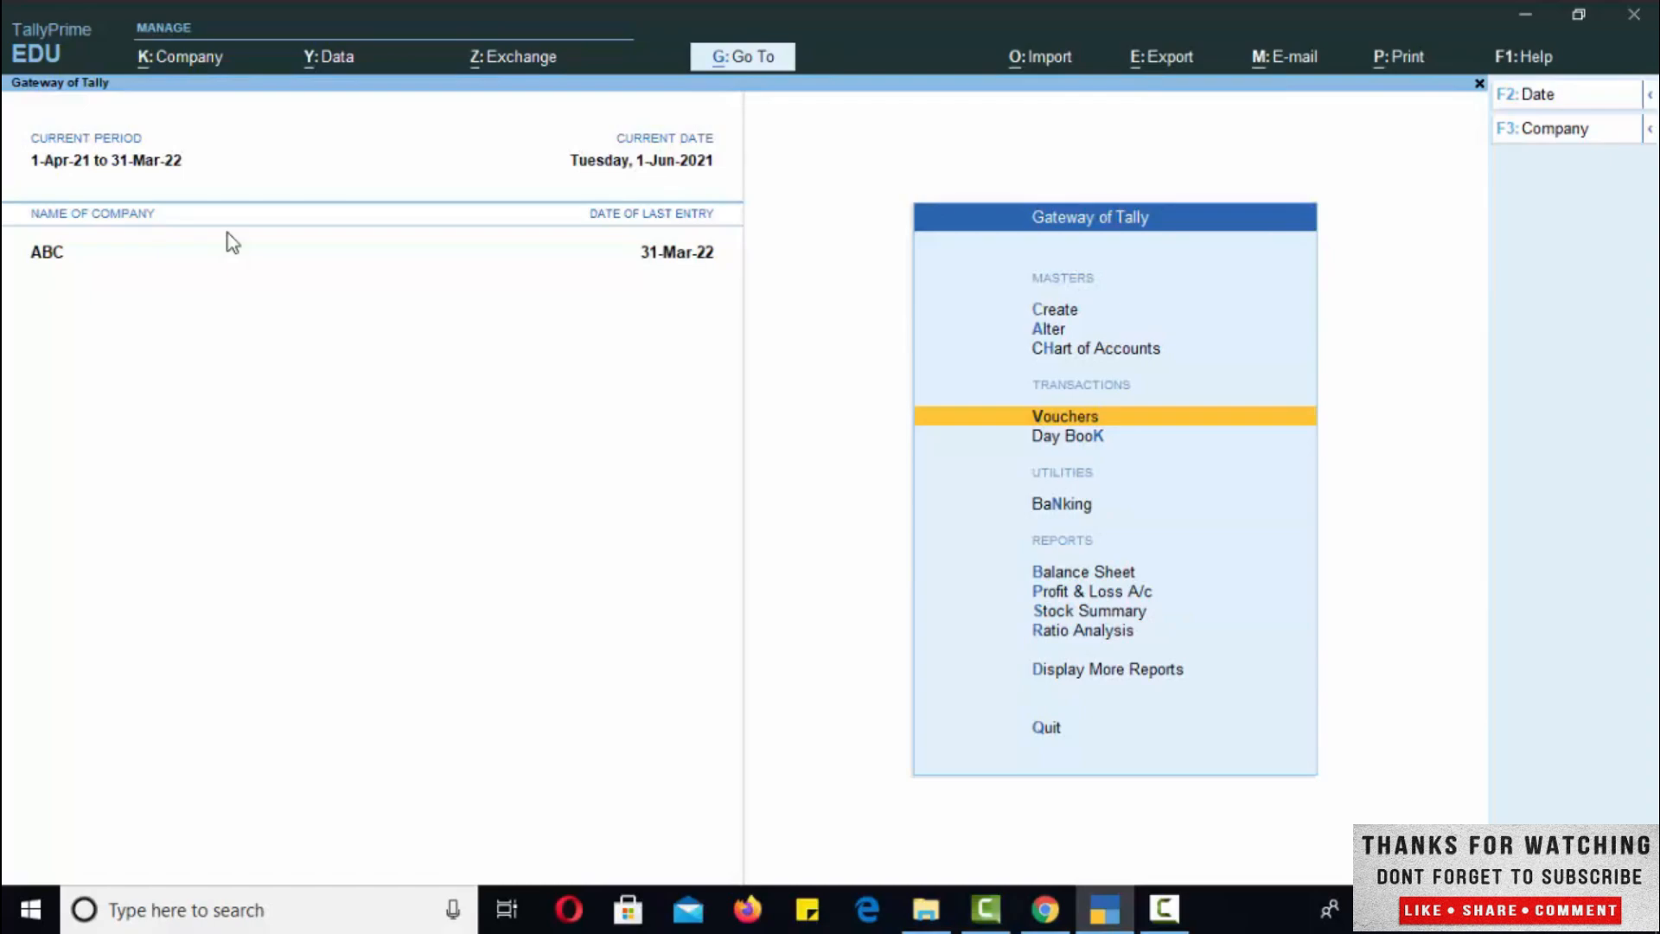
Step: Examine Sundry Creditors in the Balance Sheet and the monthly summary of CPD Computers, and return to the Balance Sheet
{"action": "key", "text": "Down"}
{"action": "key", "text": "Down"}
{"action": "key", "text": "Down"}
{"action": "key", "text": "Down"}
{"action": "key", "text": "Up"}
{"action": "key", "text": "Return"}
{"action": "key", "text": "Down"}
{"action": "key", "text": "Down"}
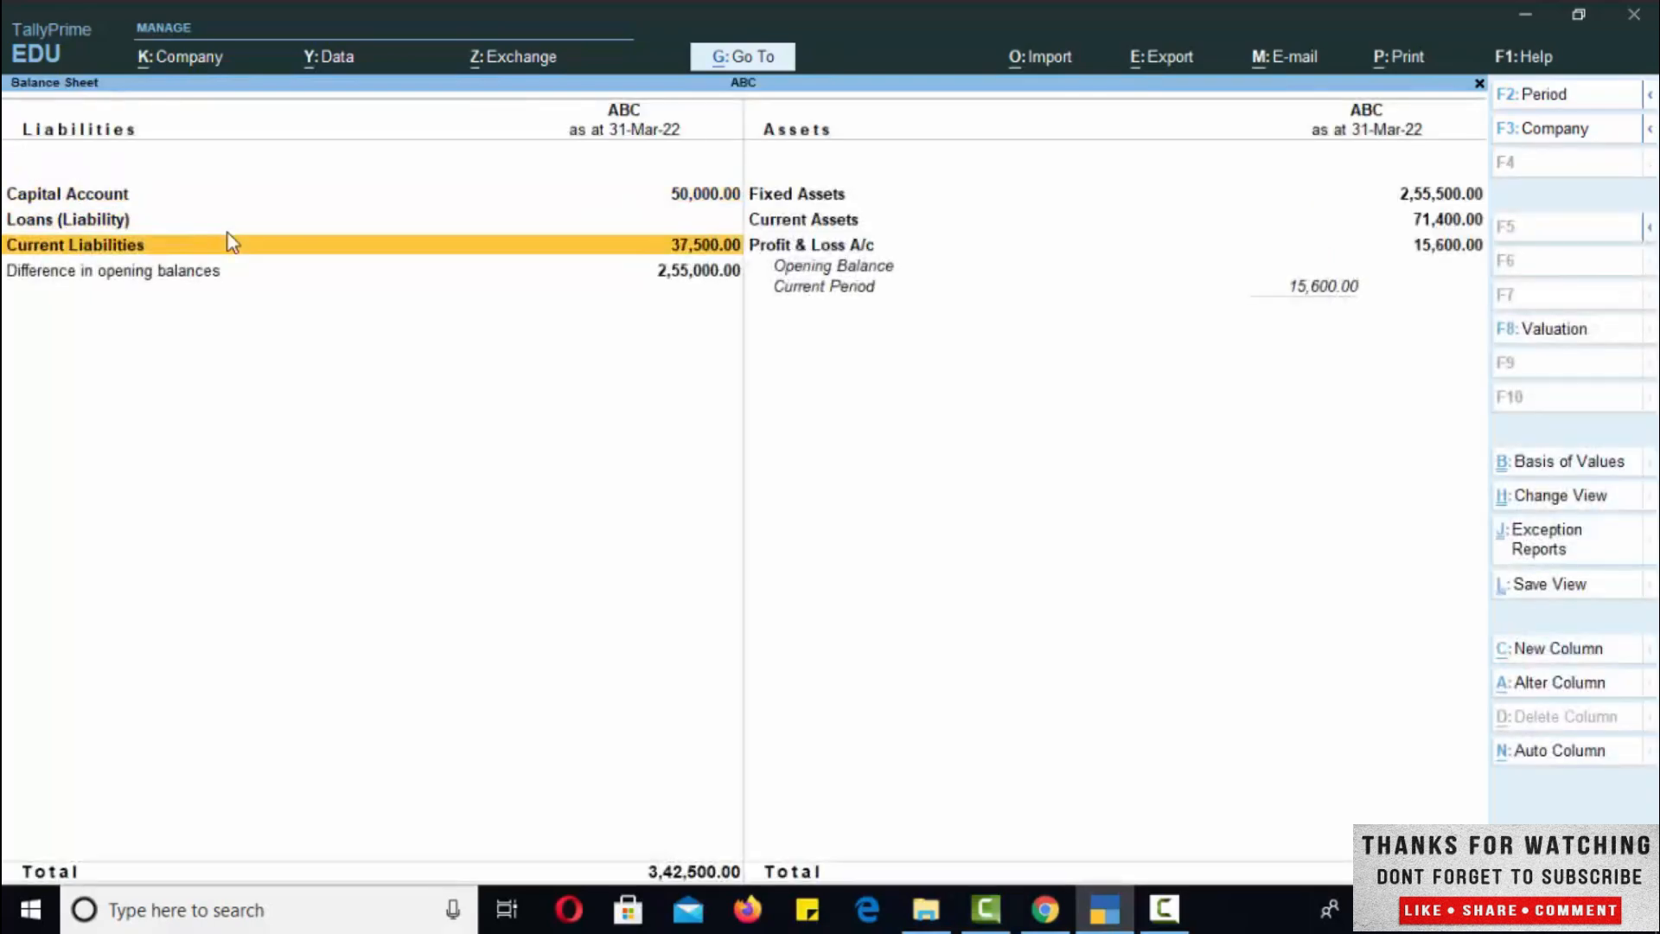
{"action": "key", "text": "Return"}
{"action": "key", "text": "Return"}
{"action": "key", "text": "Down"}
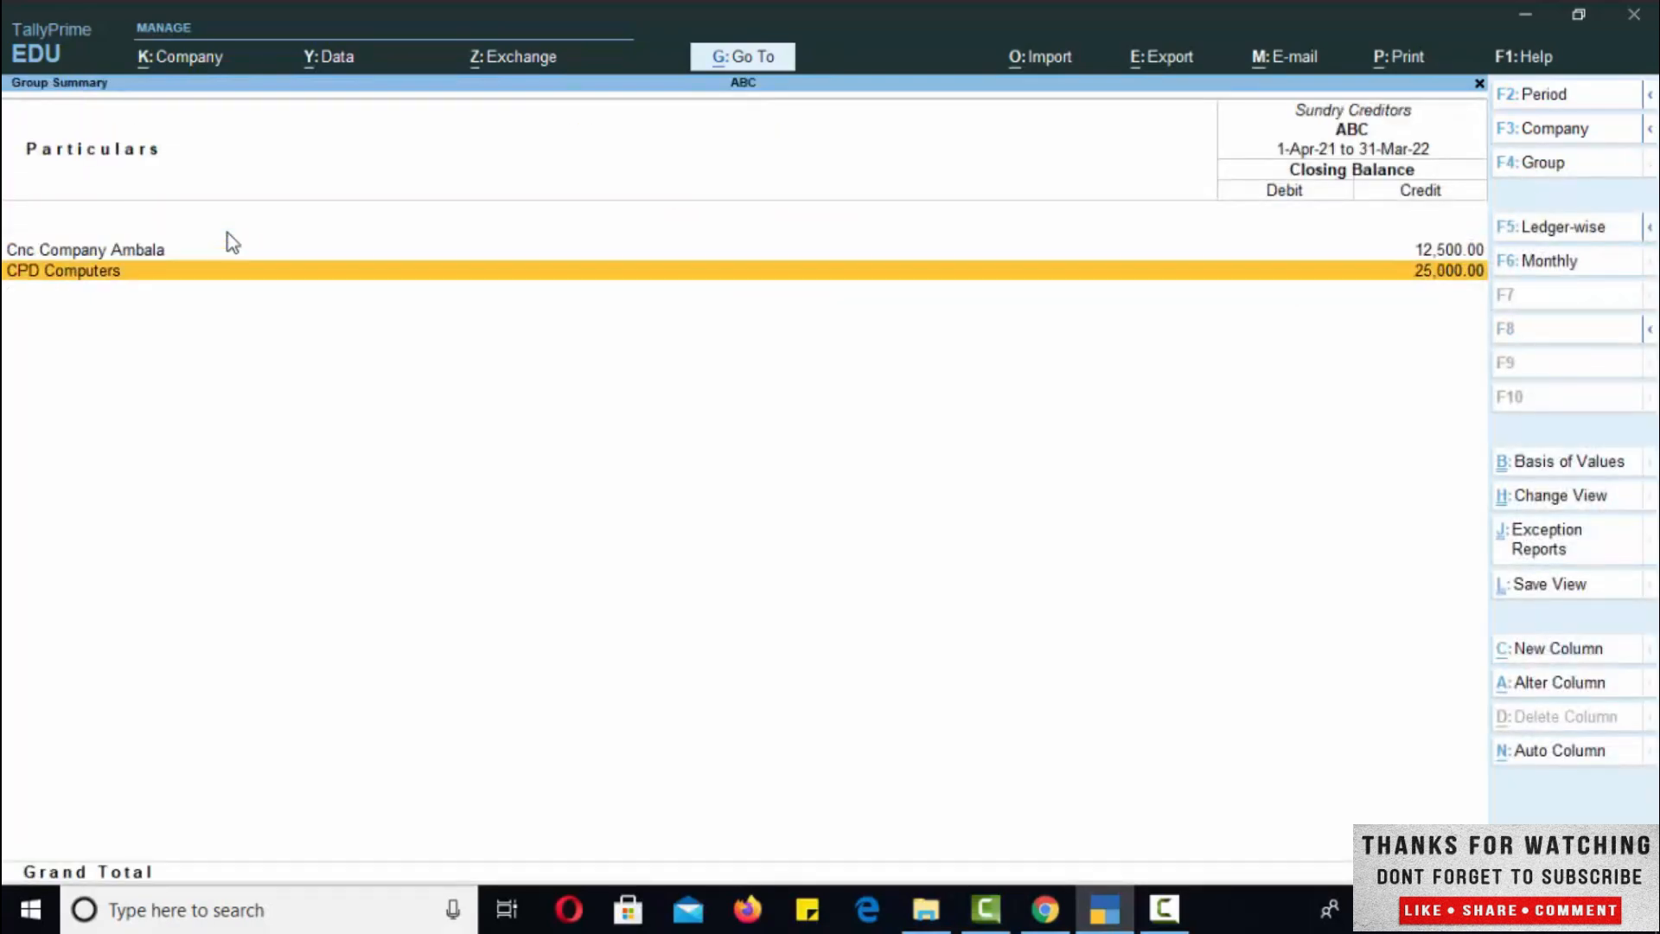
{"action": "key", "text": "Return"}
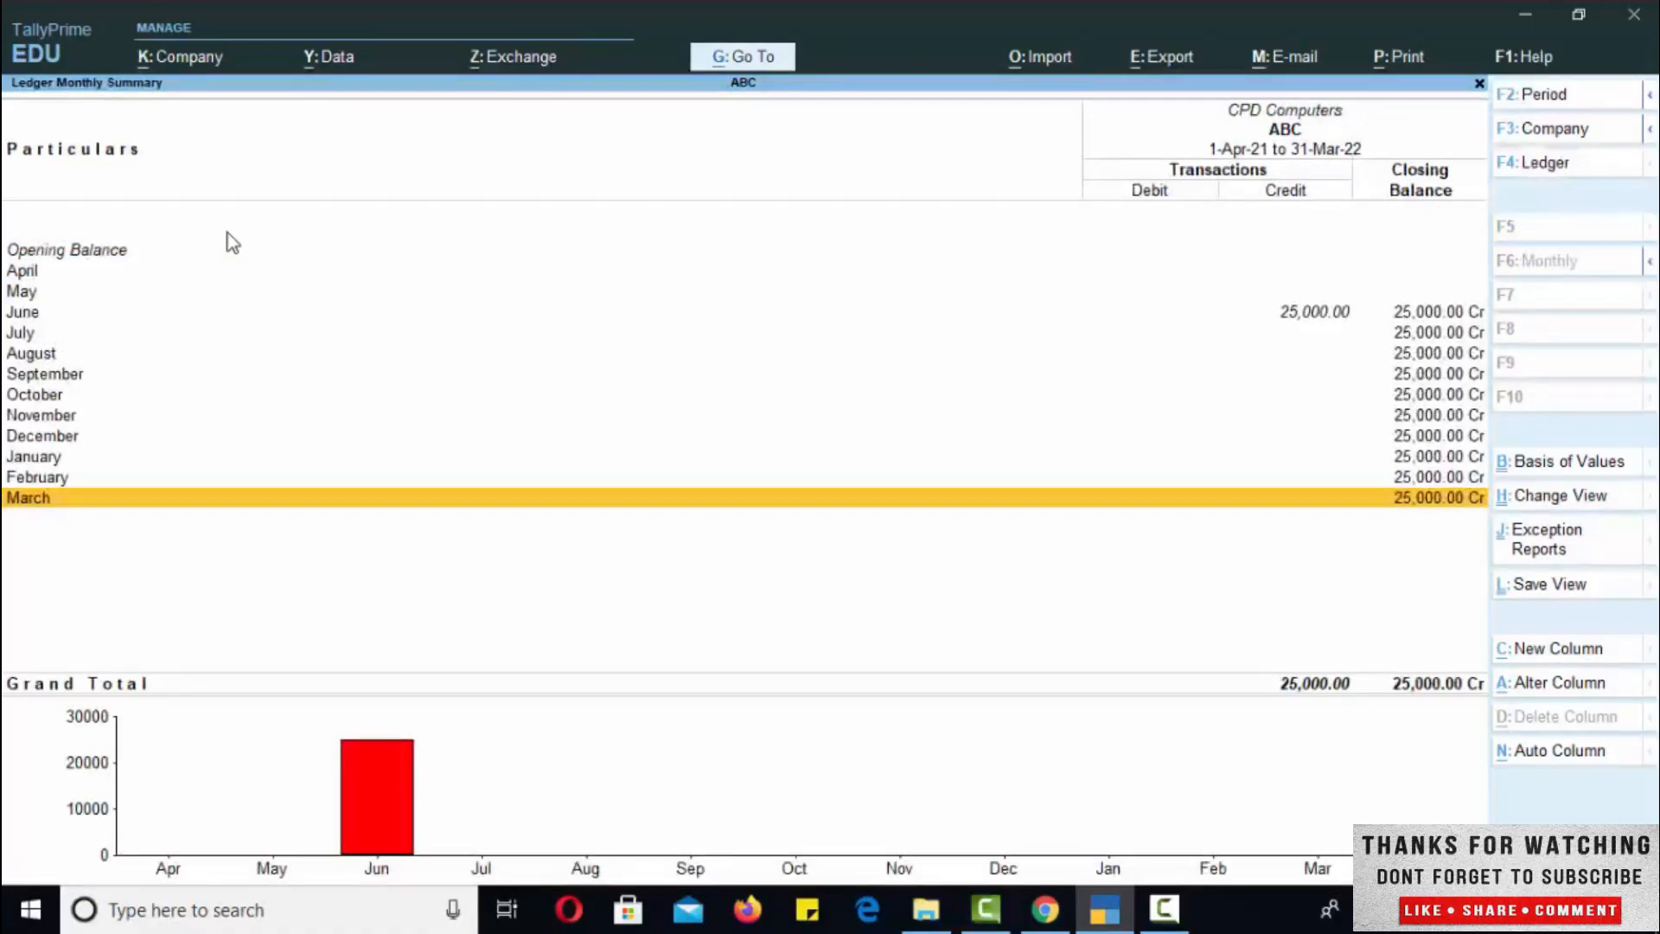
{"action": "key", "text": "Escape"}
{"action": "key", "text": "Escape"}
{"action": "key", "text": "Escape"}
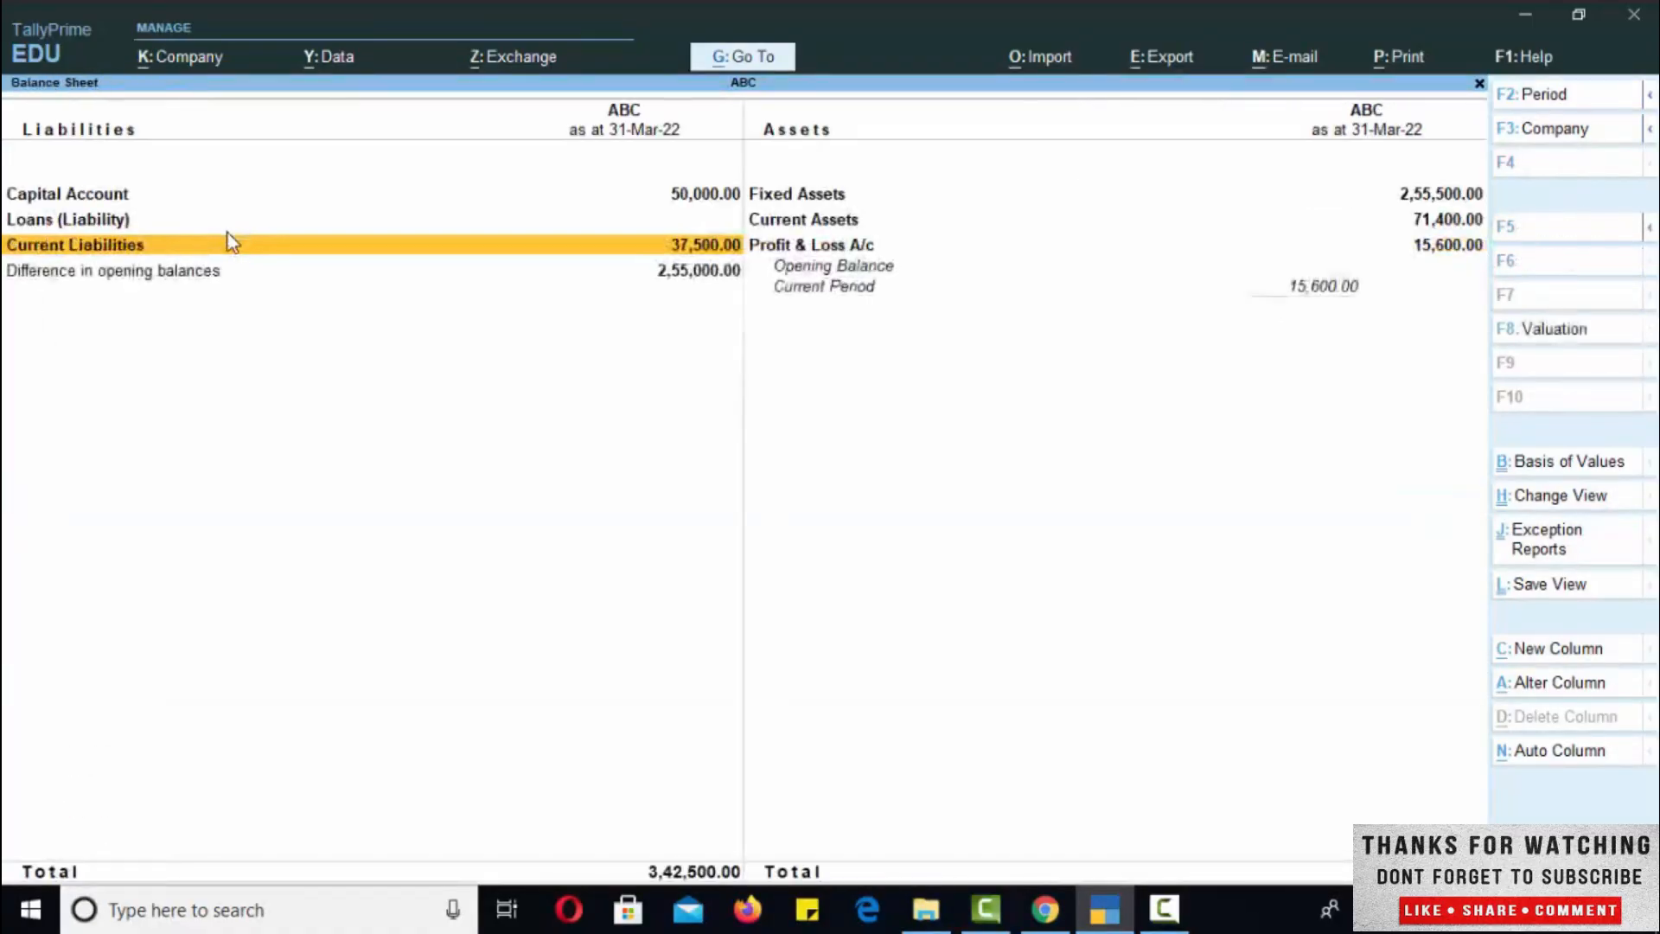
Step: Check the Laptop ledger under Fixed Assets in the Balance Sheet, and return to the Gateway of Tally
{"action": "key", "text": "Right"}
{"action": "key", "text": "Up"}
{"action": "key", "text": "Up"}
{"action": "key", "text": "Return"}
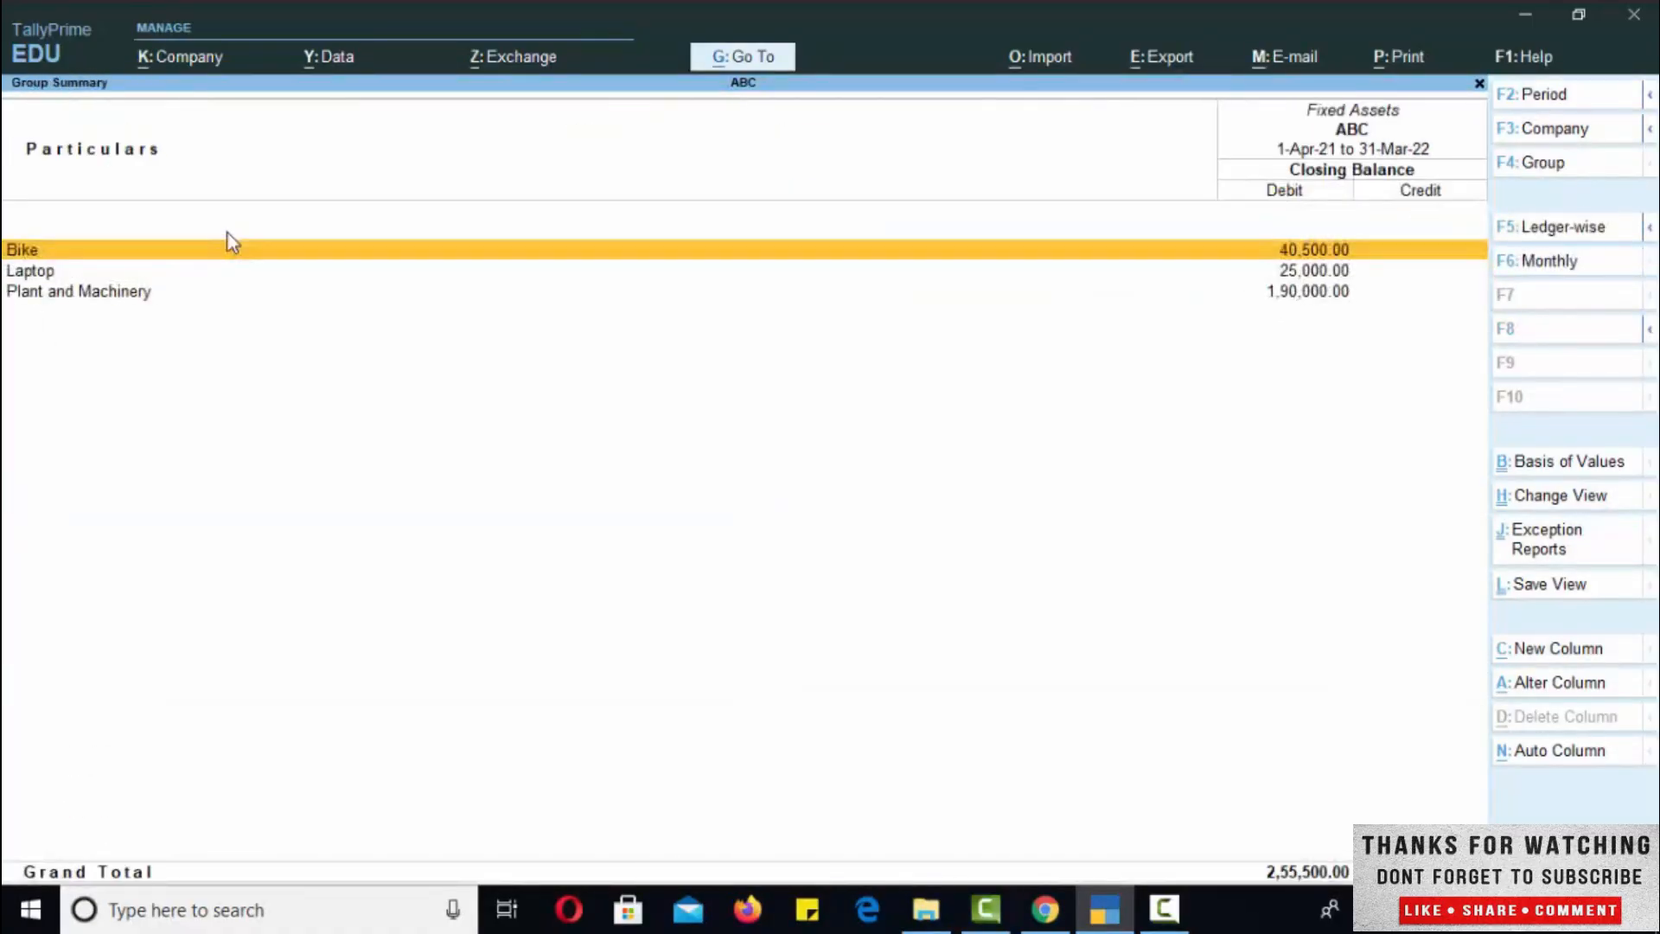
{"action": "key", "text": "Down"}
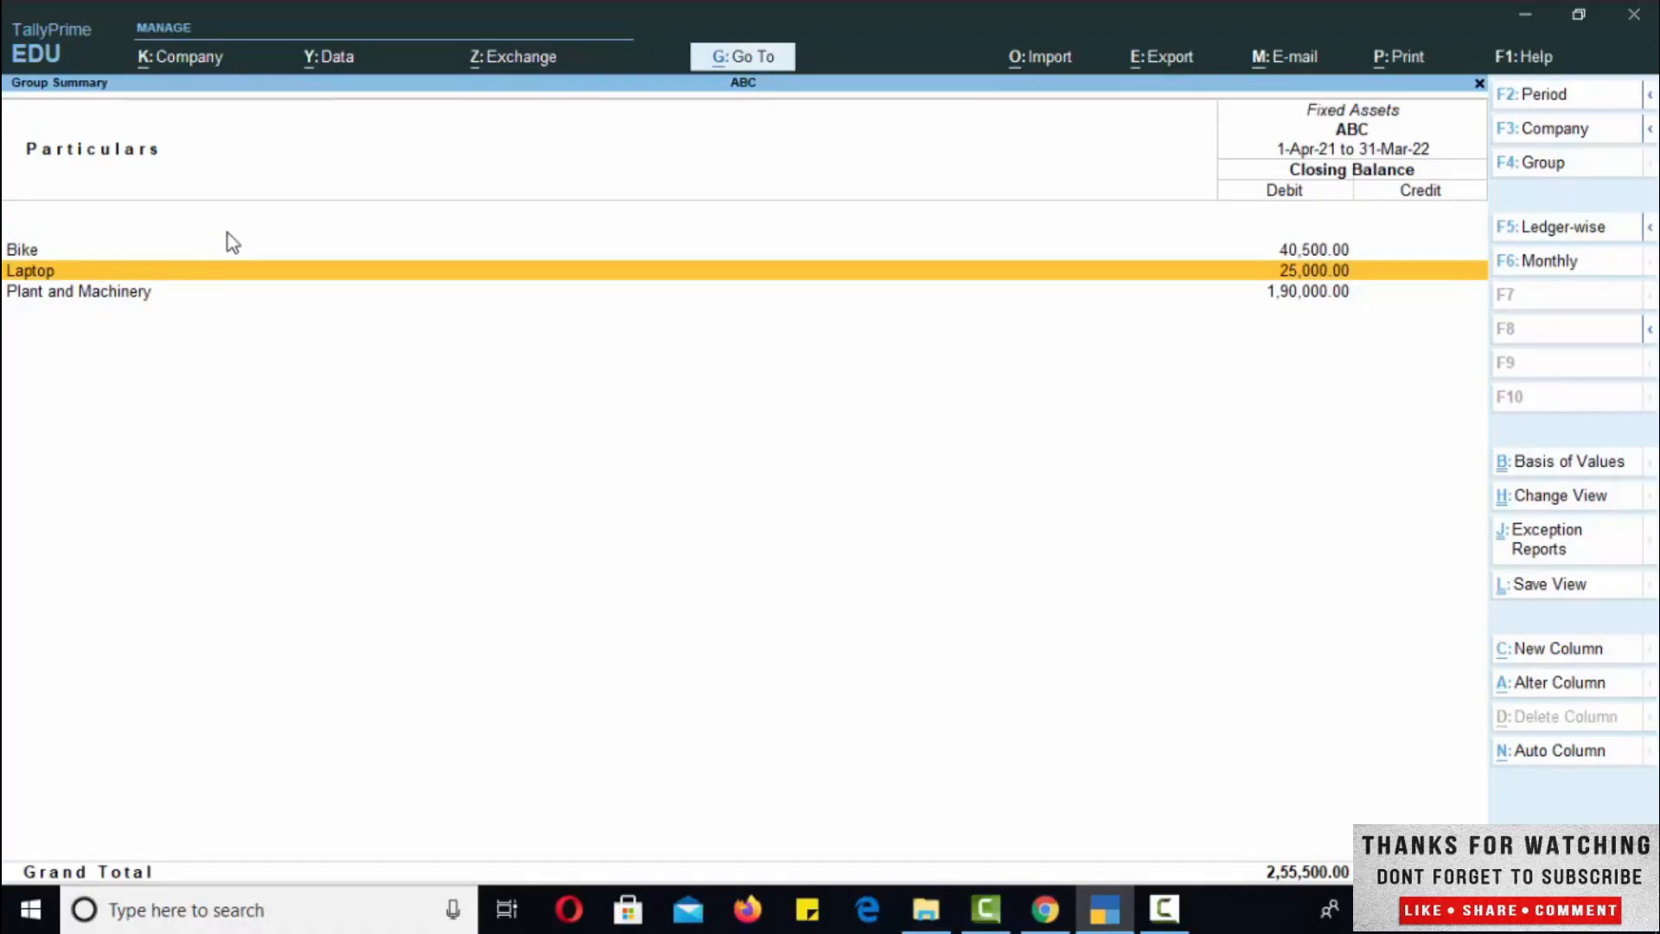
{"action": "key", "text": "Escape"}
{"action": "key", "text": "Escape"}
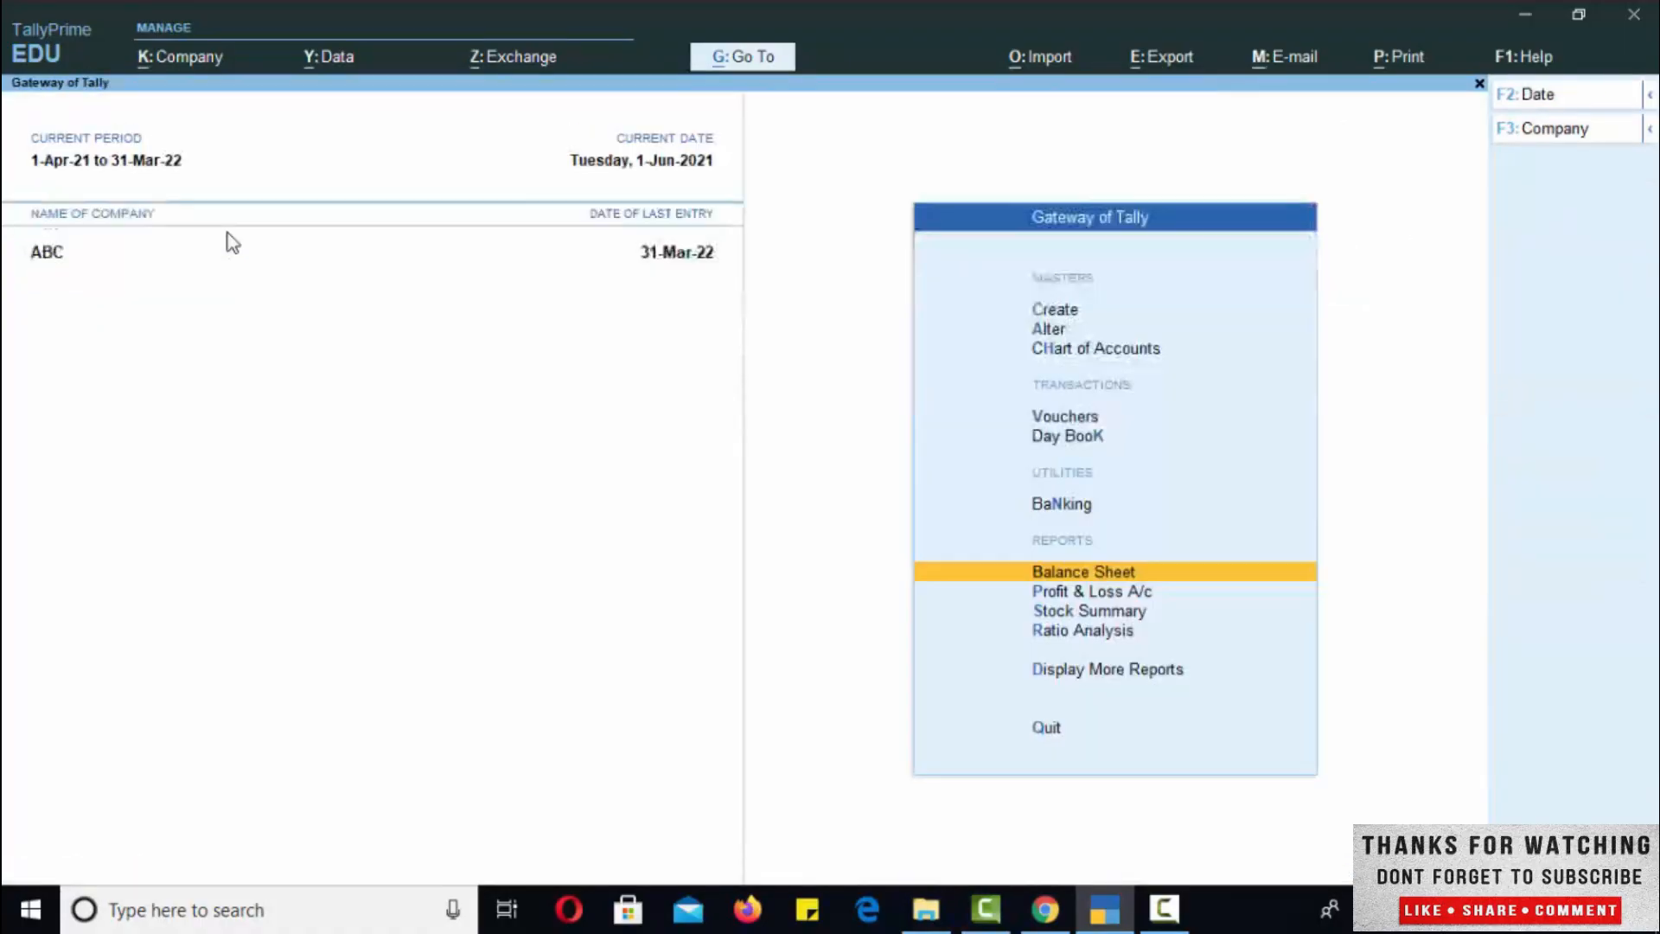